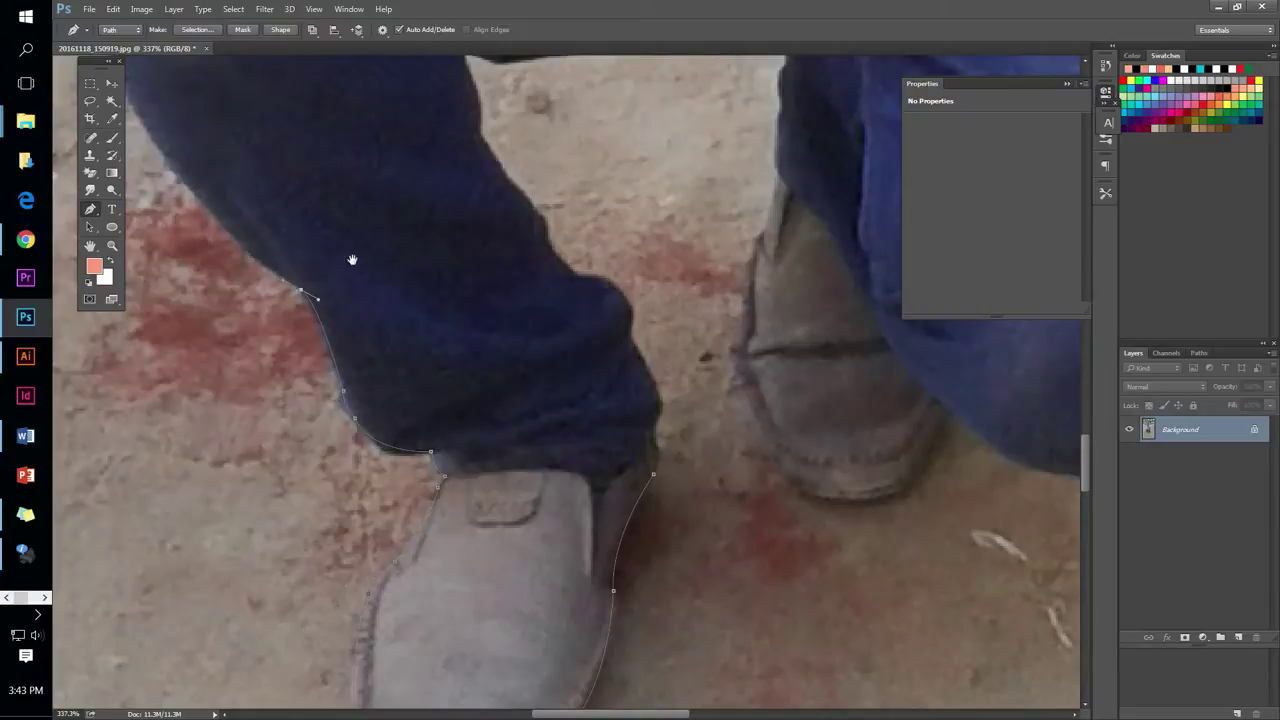
Extend the Pen path from the front shoe up the trouser leg and around the man's raised knee
{"action": "left_click_drag", "start_coordinate": [352, 260], "coordinate": [390, 300]}
{"action": "left_click_drag", "start_coordinate": [378, 212], "coordinate": [306, 346]}
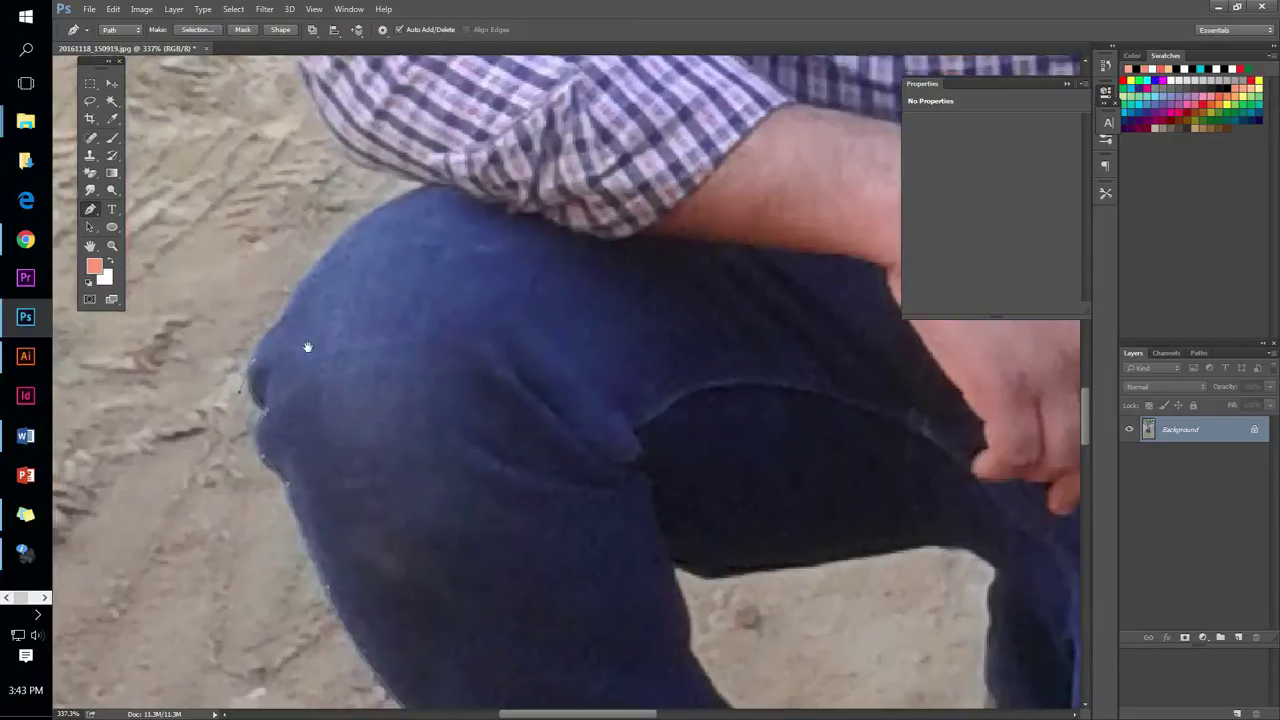
{"action": "left_click_drag", "start_coordinate": [385, 205], "coordinate": [450, 421]}
Continue the path around the bent elbow, up the shirt sleeve and over the shoulder to the sunglasses
{"action": "left_click_drag", "start_coordinate": [308, 270], "coordinate": [307, 340]}
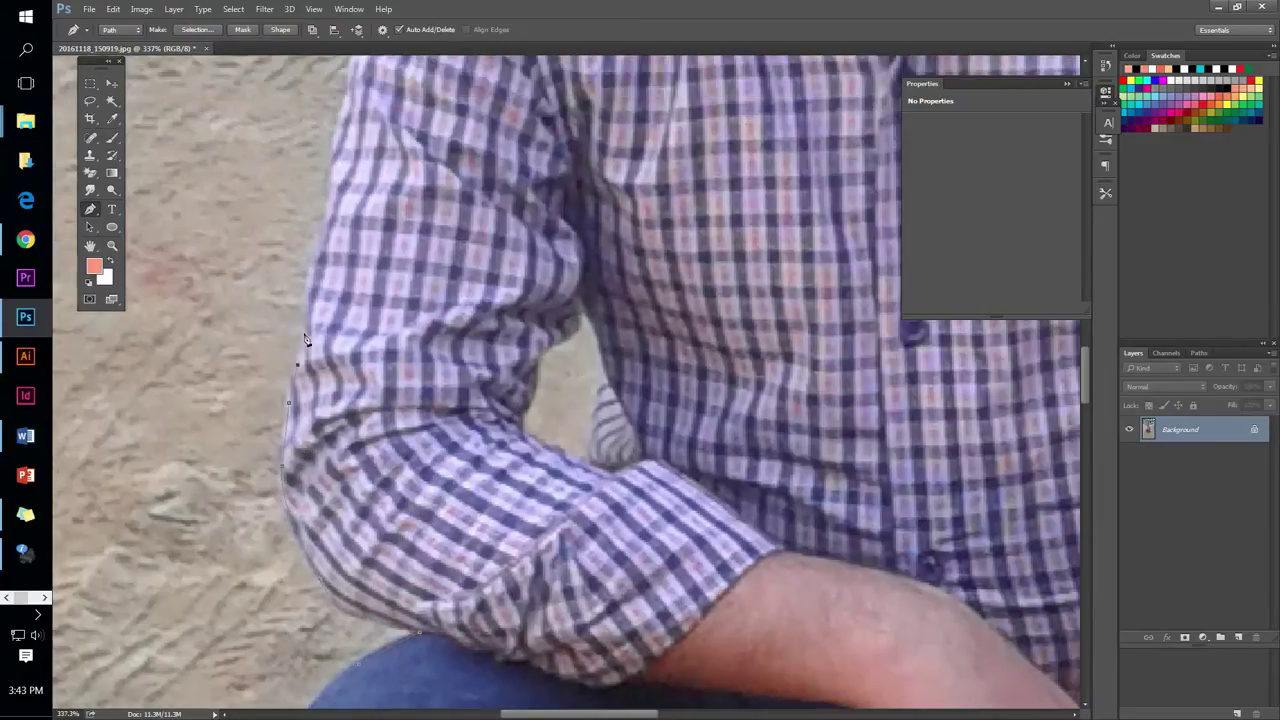
{"action": "left_click_drag", "start_coordinate": [356, 202], "coordinate": [316, 320]}
{"action": "left_click_drag", "start_coordinate": [338, 222], "coordinate": [237, 432]}
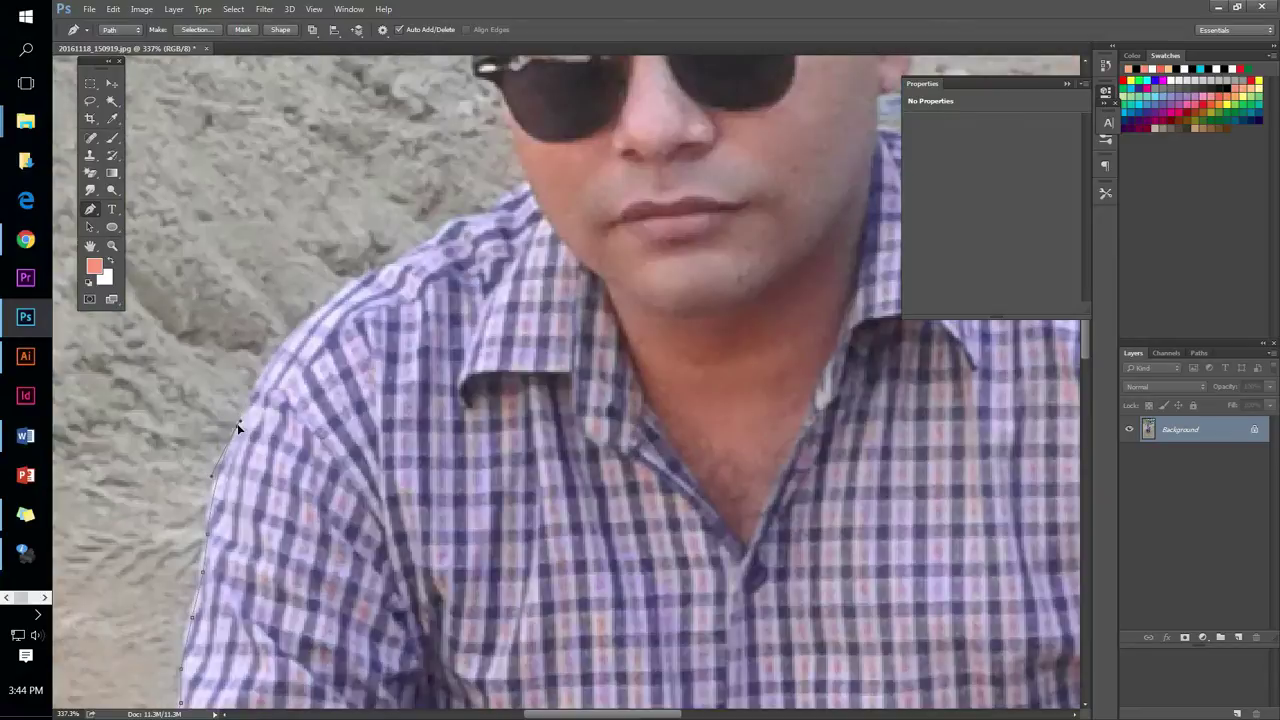
{"action": "left_click_drag", "start_coordinate": [530, 185], "coordinate": [450, 462]}
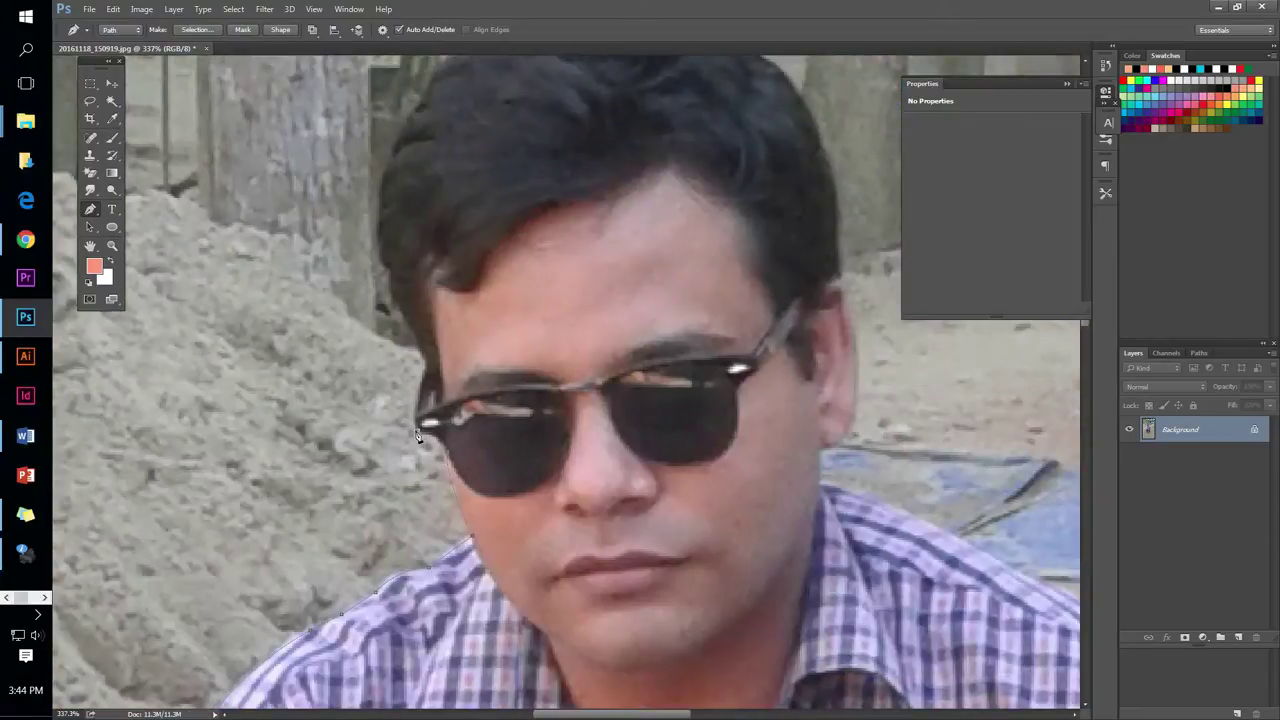
Trace the path around the man's hair and down the far side of his head past the ear
{"action": "left_click_drag", "start_coordinate": [402, 180], "coordinate": [262, 372]}
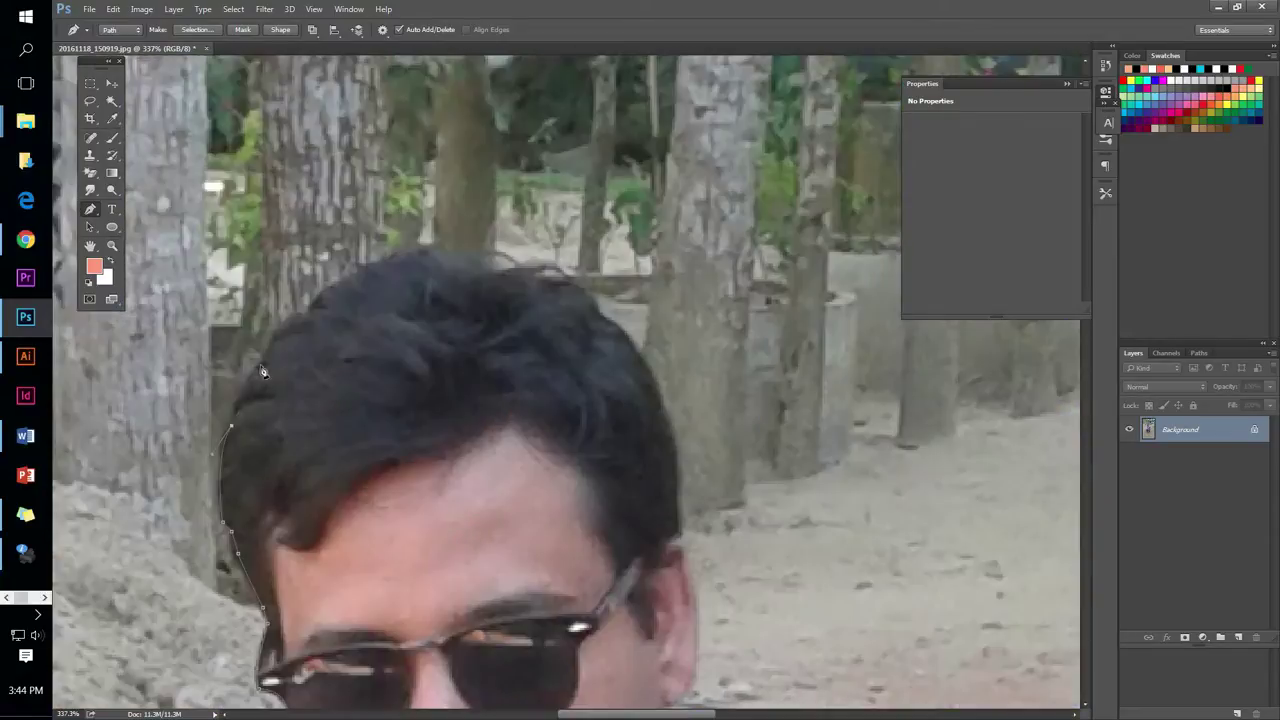
{"action": "left_click_drag", "start_coordinate": [661, 448], "coordinate": [515, 312]}
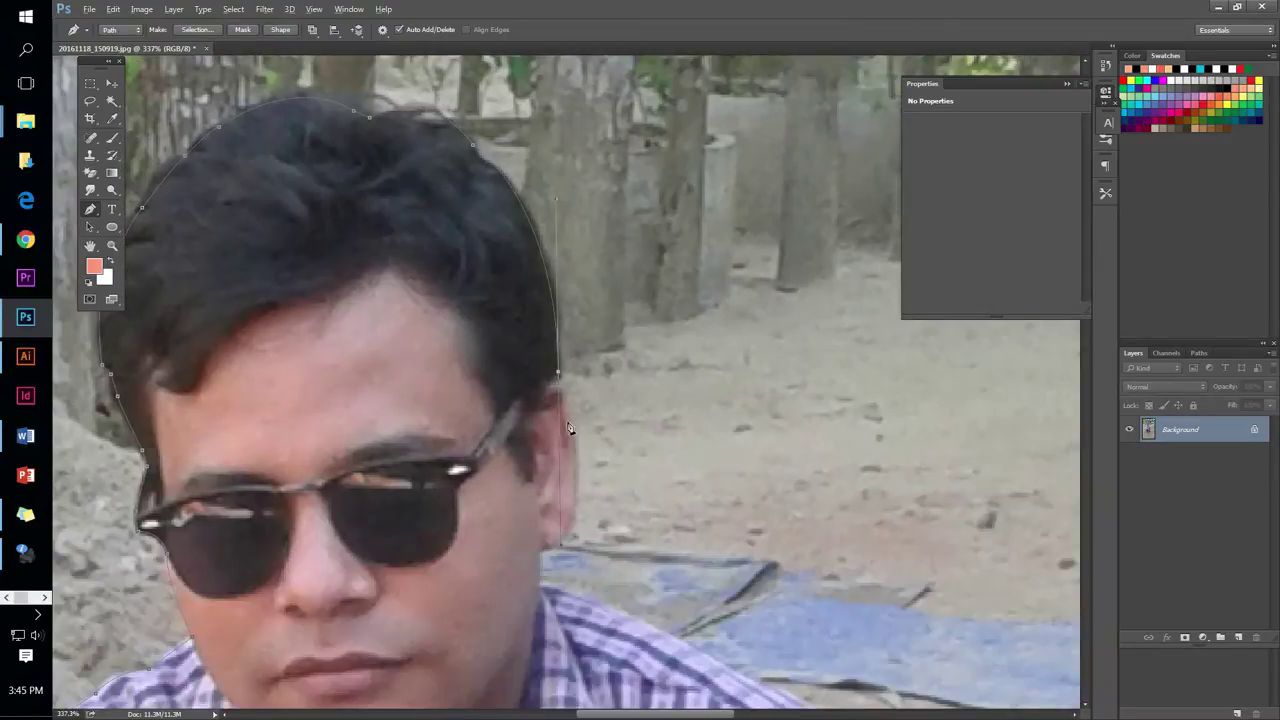
{"action": "left_click_drag", "start_coordinate": [578, 487], "coordinate": [578, 363]}
Continue the path from the neck along the other shoulder and down the upper sleeve to the elbow
{"action": "left_click_drag", "start_coordinate": [543, 458], "coordinate": [479, 332]}
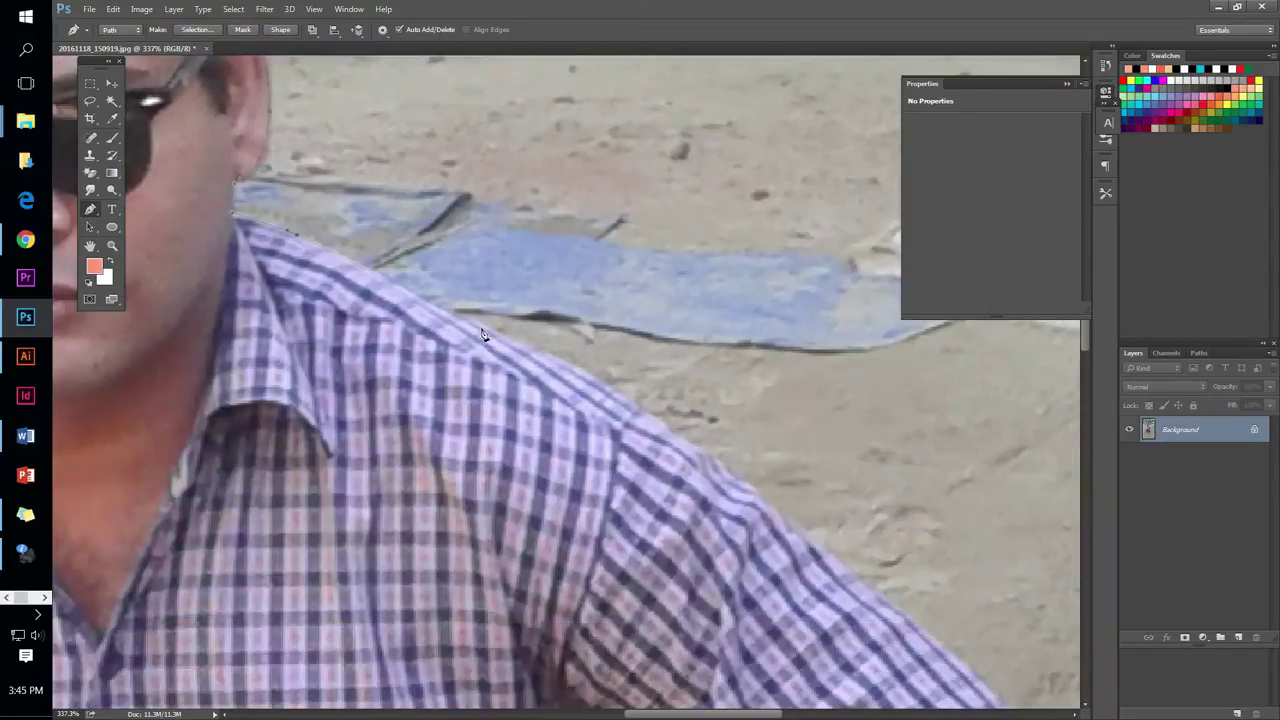
{"action": "left_click_drag", "start_coordinate": [649, 423], "coordinate": [405, 320]}
{"action": "left_click_drag", "start_coordinate": [480, 432], "coordinate": [450, 232]}
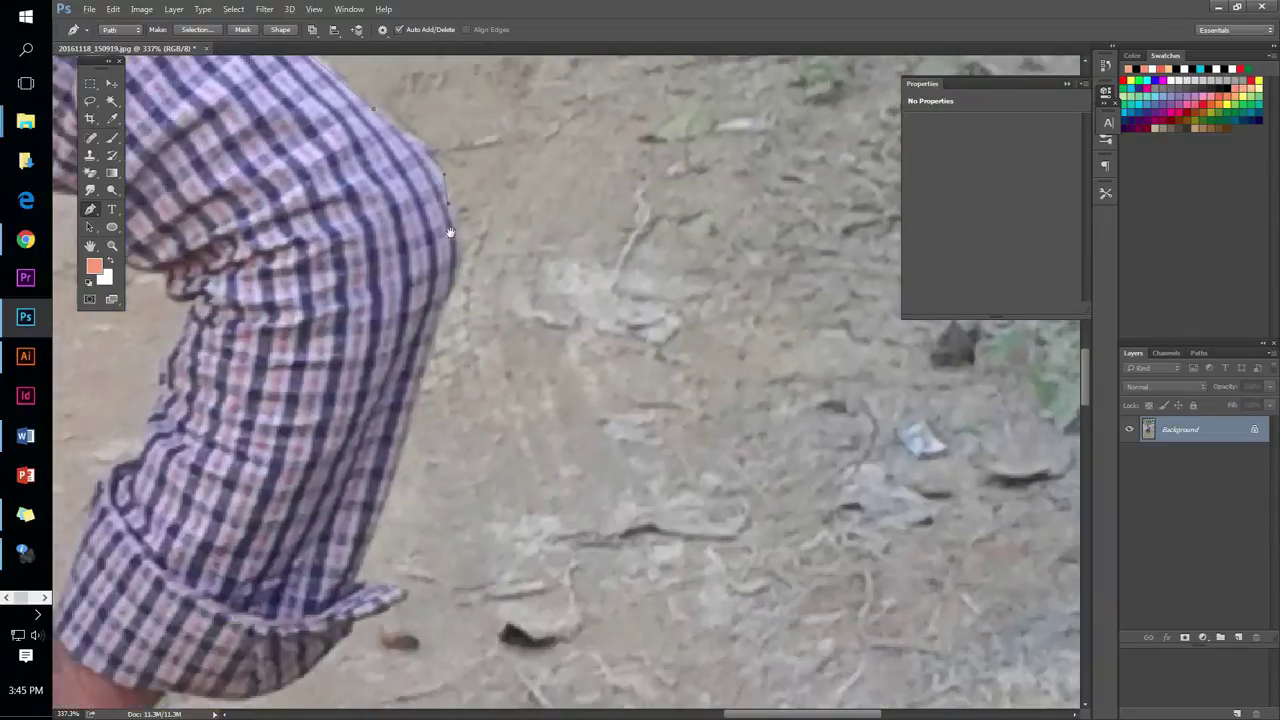
Trace the path around the rolled shirt cuff, along the forearm and around the wristwatch
{"action": "scroll", "coordinate": [405, 418], "scroll_direction": "up", "scroll_amount": 3}
{"action": "left_click_drag", "start_coordinate": [398, 403], "coordinate": [757, 378]}
{"action": "left_click_drag", "start_coordinate": [508, 450], "coordinate": [611, 205]}
{"action": "left_click", "coordinate": [530, 287]}
{"action": "left_click", "coordinate": [493, 318]}
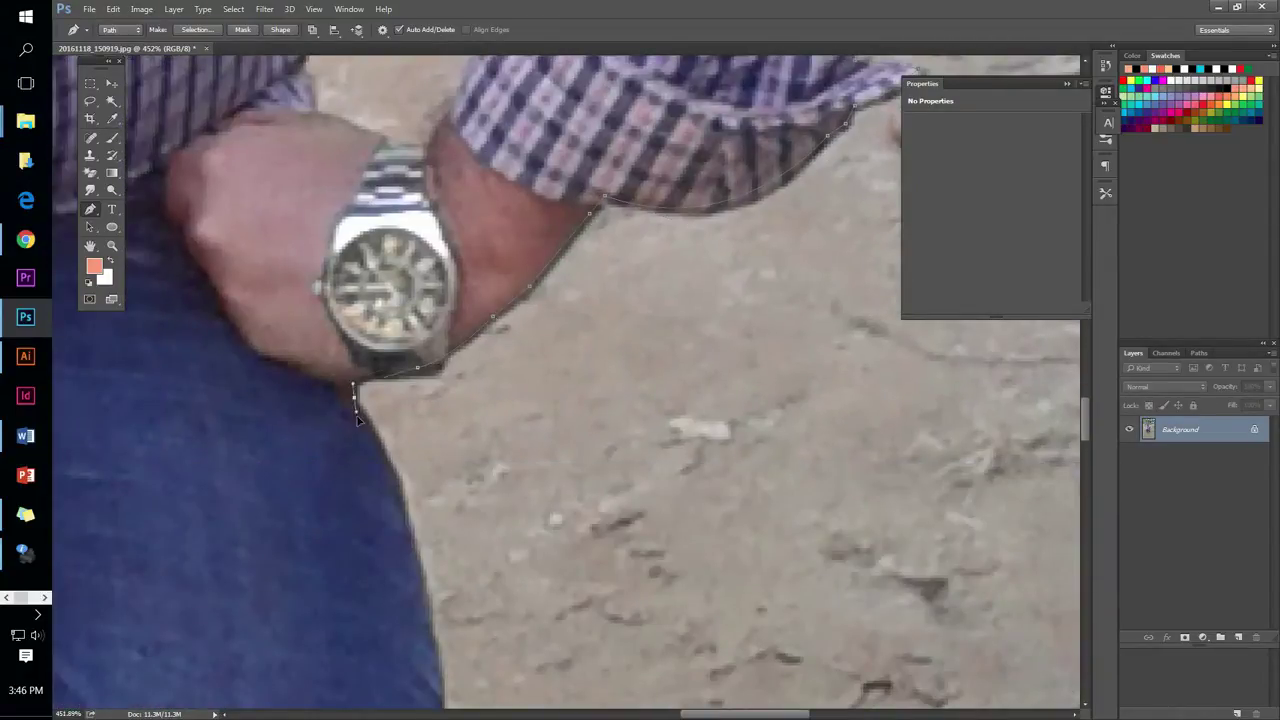
Trace the path down the outer edge of the kneeling leg and around the underside of its knee
{"action": "scroll", "coordinate": [356, 400], "scroll_direction": "down", "scroll_amount": 3}
{"action": "scroll", "coordinate": [354, 331], "scroll_direction": "down", "scroll_amount": 3}
{"action": "scroll", "coordinate": [502, 260], "scroll_direction": "up", "scroll_amount": 2}
{"action": "left_click", "coordinate": [502, 241]}
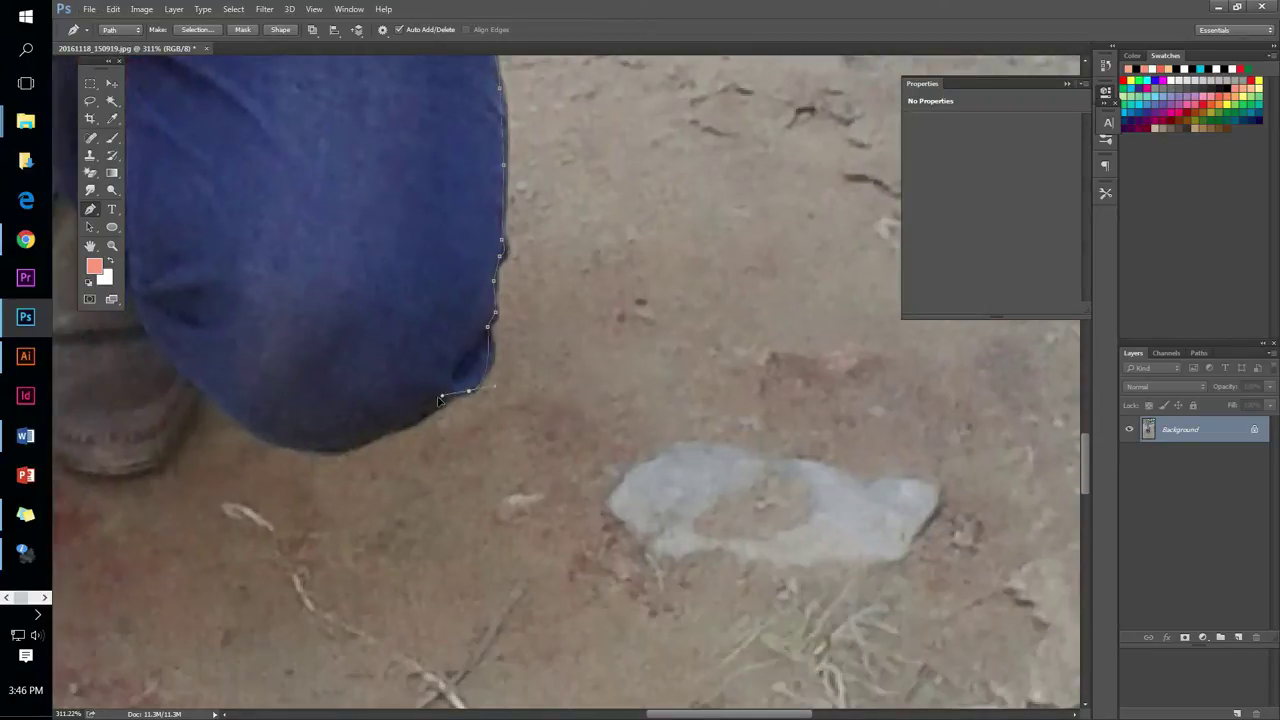
{"action": "left_click", "coordinate": [454, 393]}
{"action": "left_click_drag", "start_coordinate": [404, 431], "coordinate": [575, 280]}
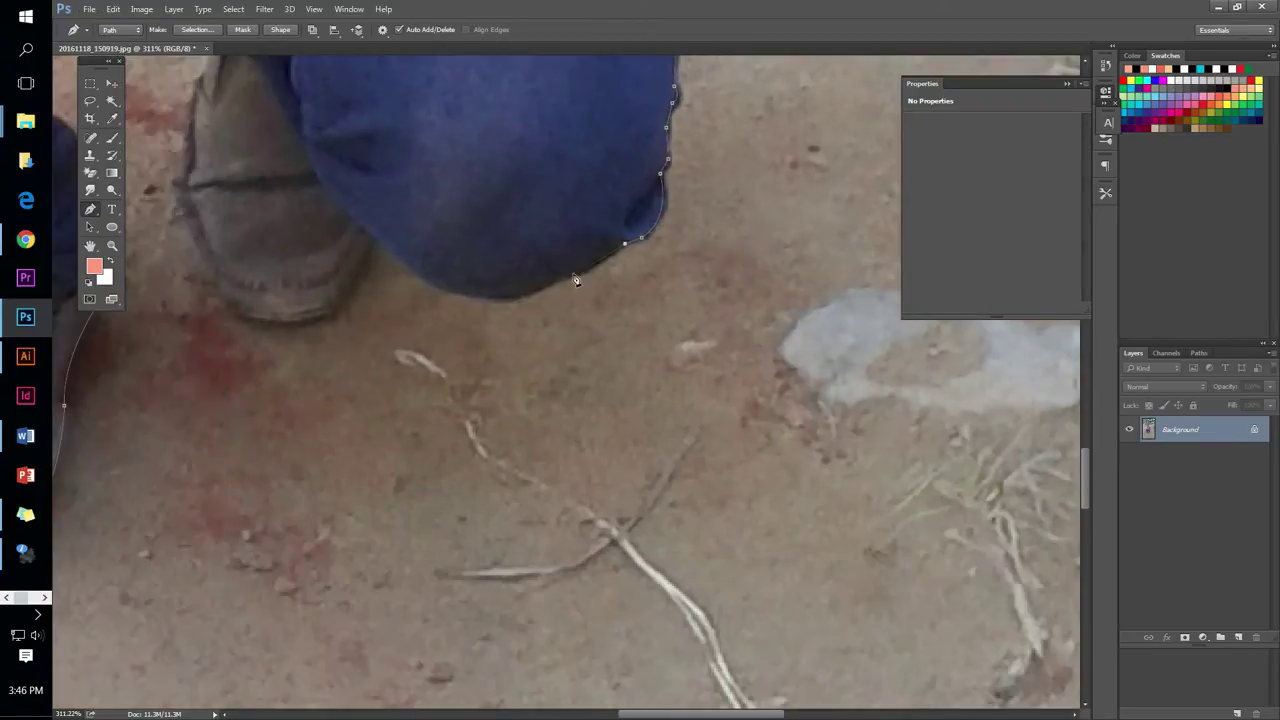
Trace around the rear shoe and the inner edges of both legs, close the path and convert it to a selection
{"action": "scroll", "coordinate": [258, 240], "scroll_direction": "up", "scroll_amount": 2}
{"action": "left_click", "coordinate": [180, 258]}
{"action": "scroll", "coordinate": [200, 300], "scroll_direction": "up", "scroll_amount": 6}
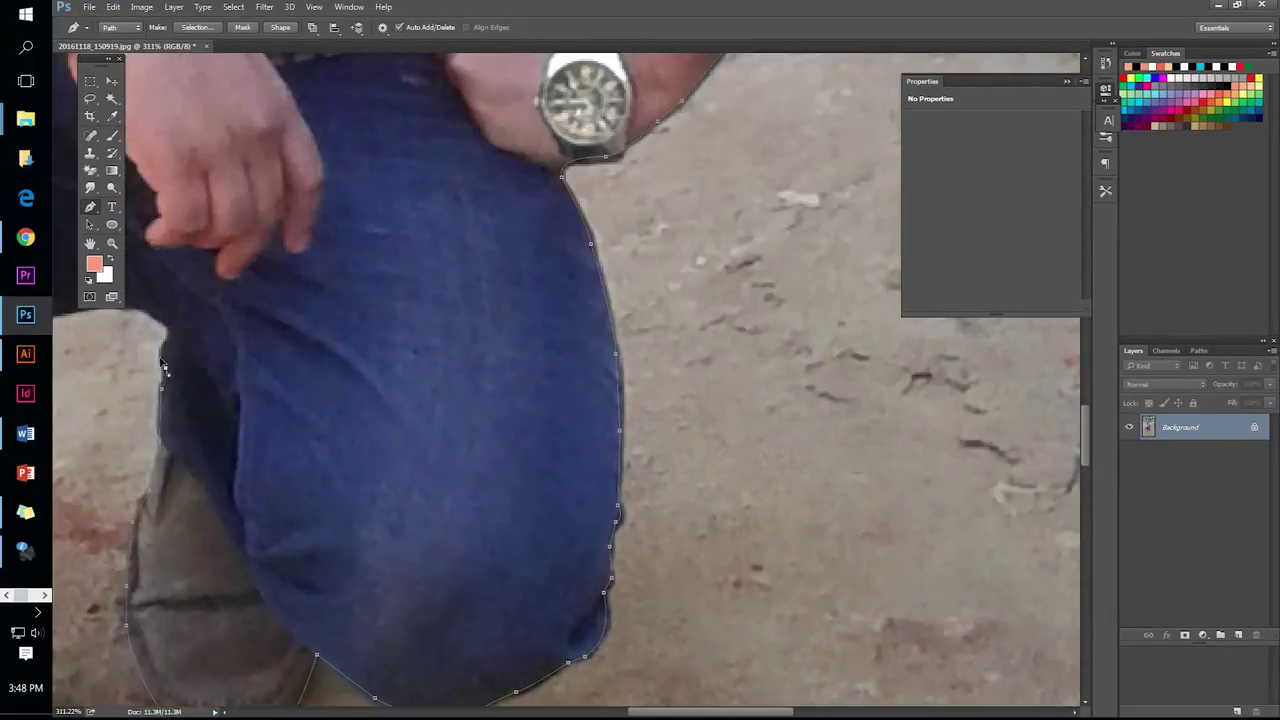
{"action": "scroll", "coordinate": [350, 410], "scroll_direction": "left", "scroll_amount": 5}
{"action": "left_click", "coordinate": [500, 449]}
{"action": "scroll", "coordinate": [480, 470], "scroll_direction": "down", "scroll_amount": 3}
{"action": "left_click", "coordinate": [431, 374]}
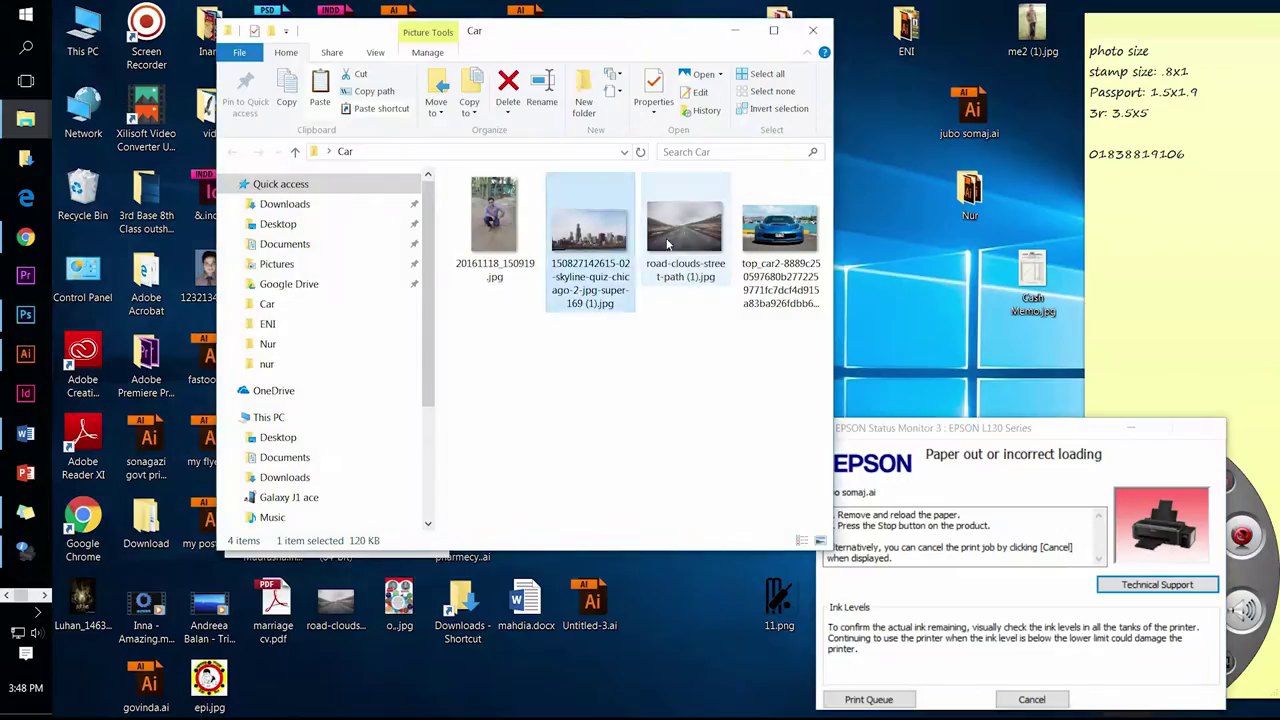
Open road-clouds-street-path (1).jpg from the Car folder in Photoshop and return to the 20161118_150919.jpg document
{"action": "left_click_drag", "start_coordinate": [586, 214], "coordinate": [463, 47]}
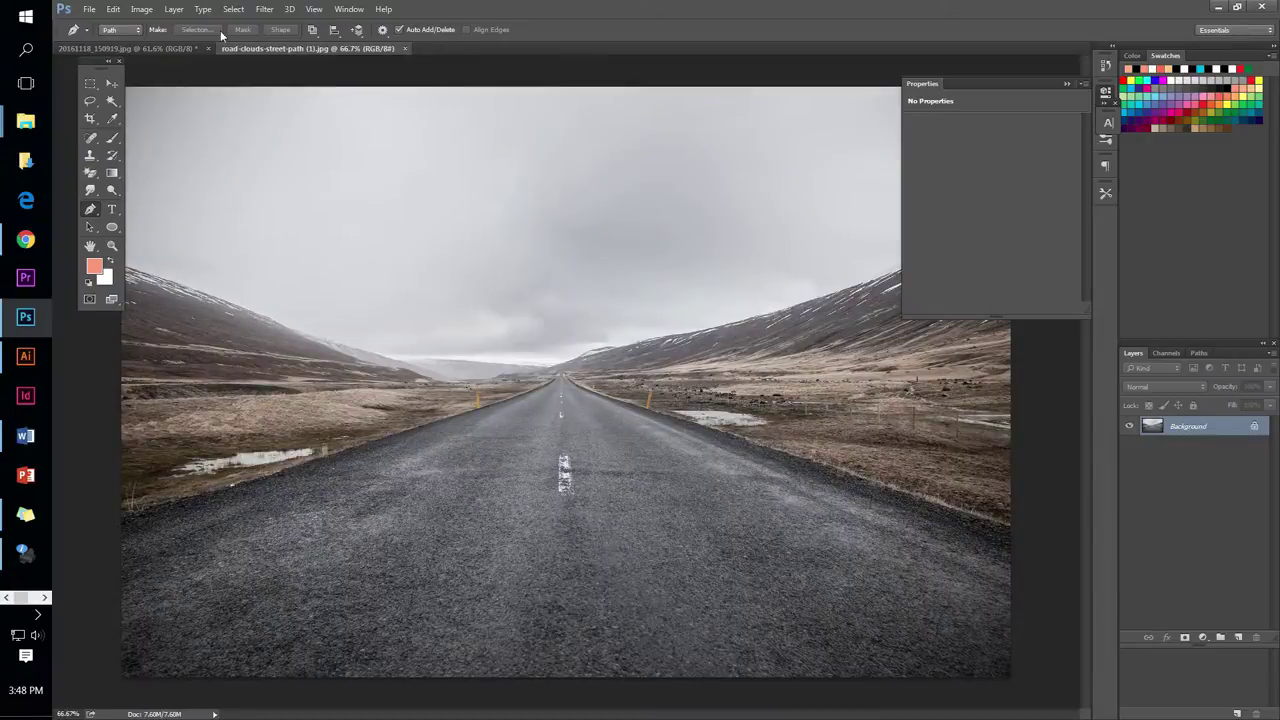
{"action": "left_click", "coordinate": [165, 47]}
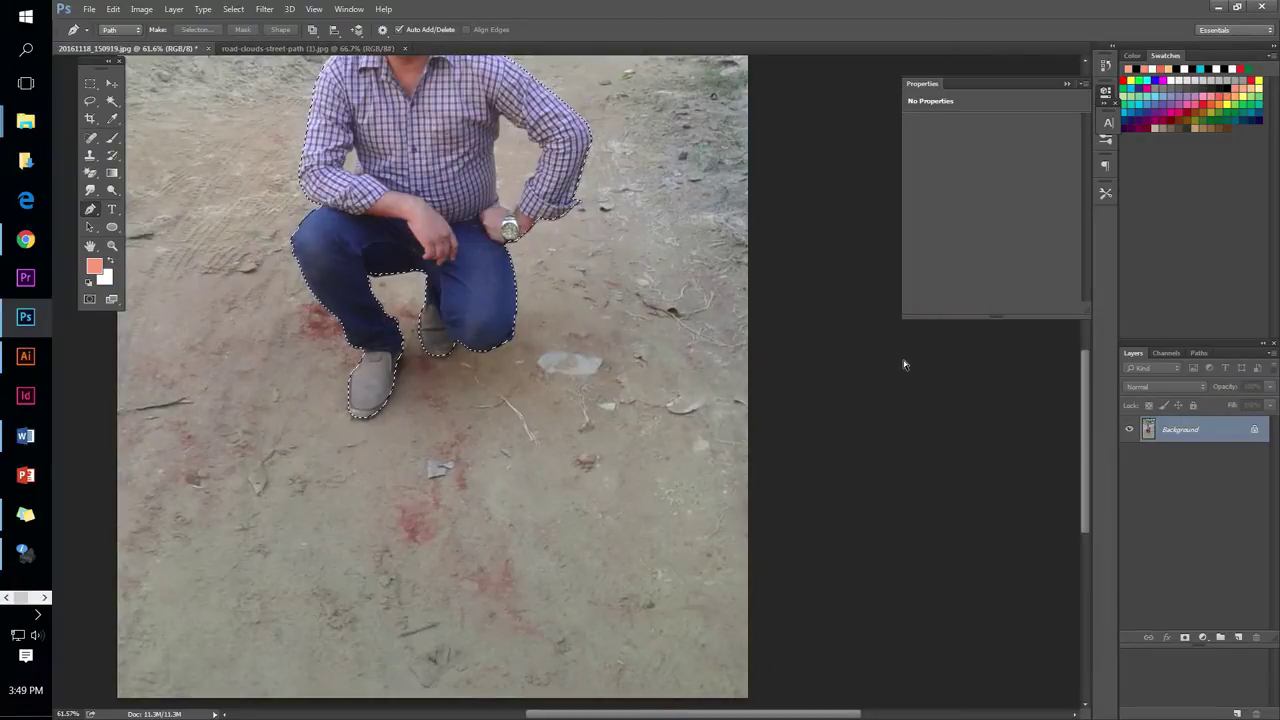
Cut the selected man onto a new layer and move him into the road image, centred on the road
{"action": "key", "text": "ctrl+BackSpace"}
{"action": "key", "text": "ctrl+v"}
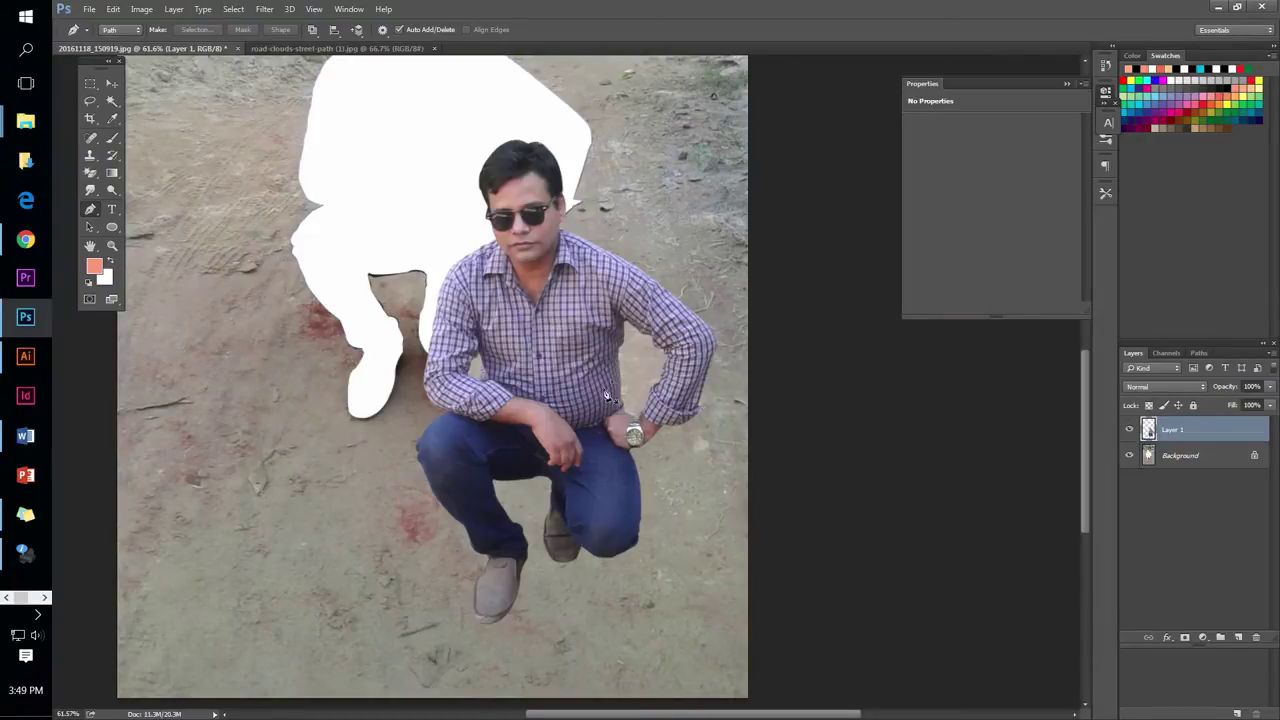
{"action": "key", "text": "v"}
{"action": "left_click_drag", "start_coordinate": [579, 355], "coordinate": [575, 416]}
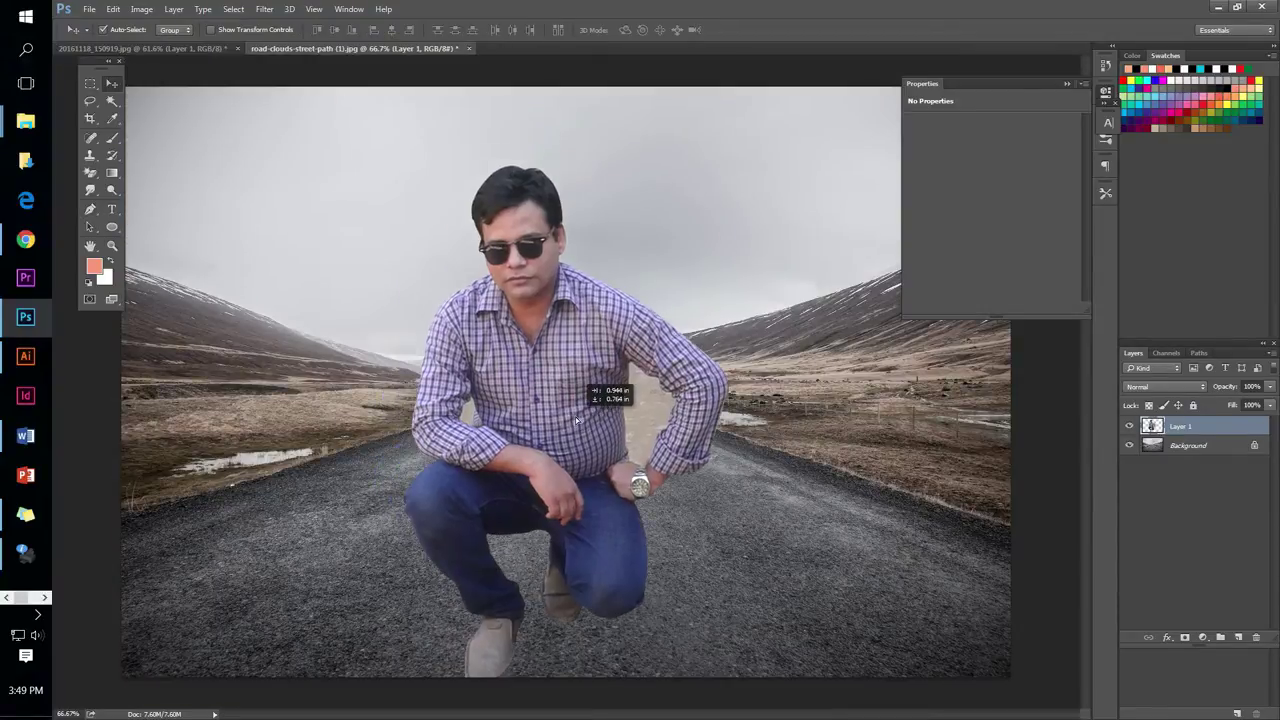
Shift the man slightly upward with Free Transform to about X 1006 px, Y 730.5 px and apply it
{"action": "key", "text": "ctrl+t"}
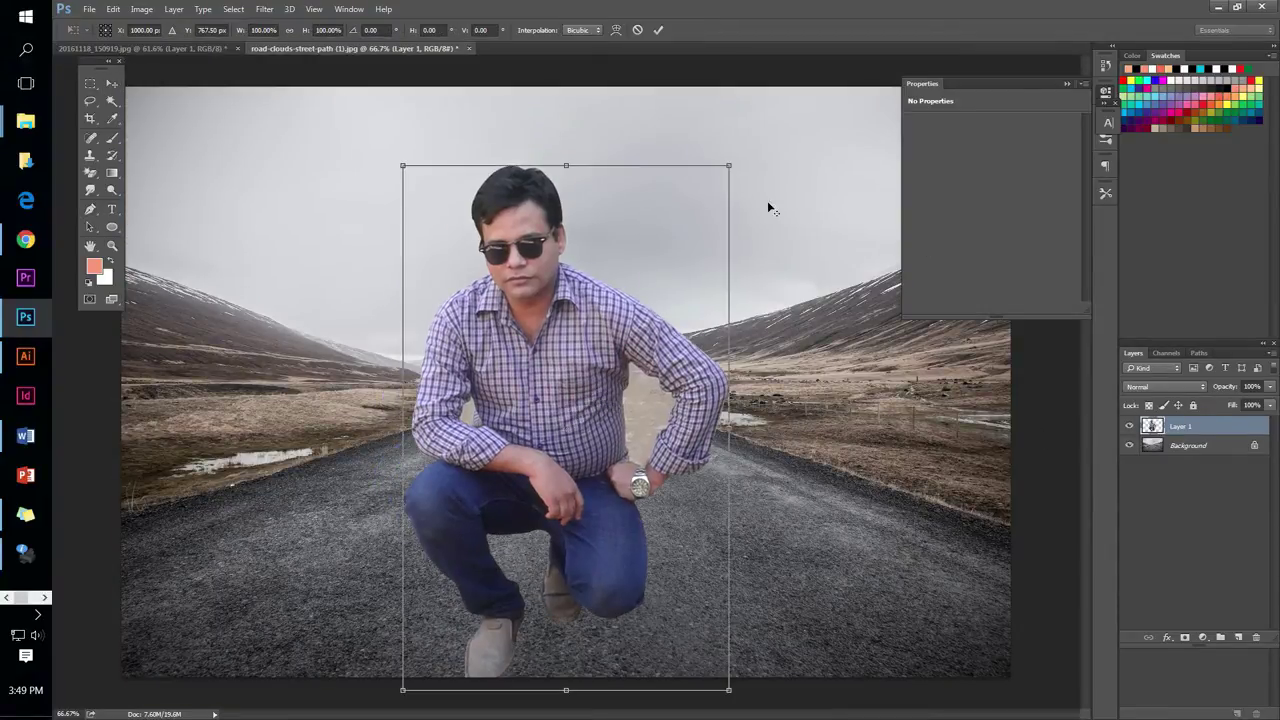
{"action": "scroll", "coordinate": [570, 196], "scroll_direction": "up", "scroll_amount": 6}
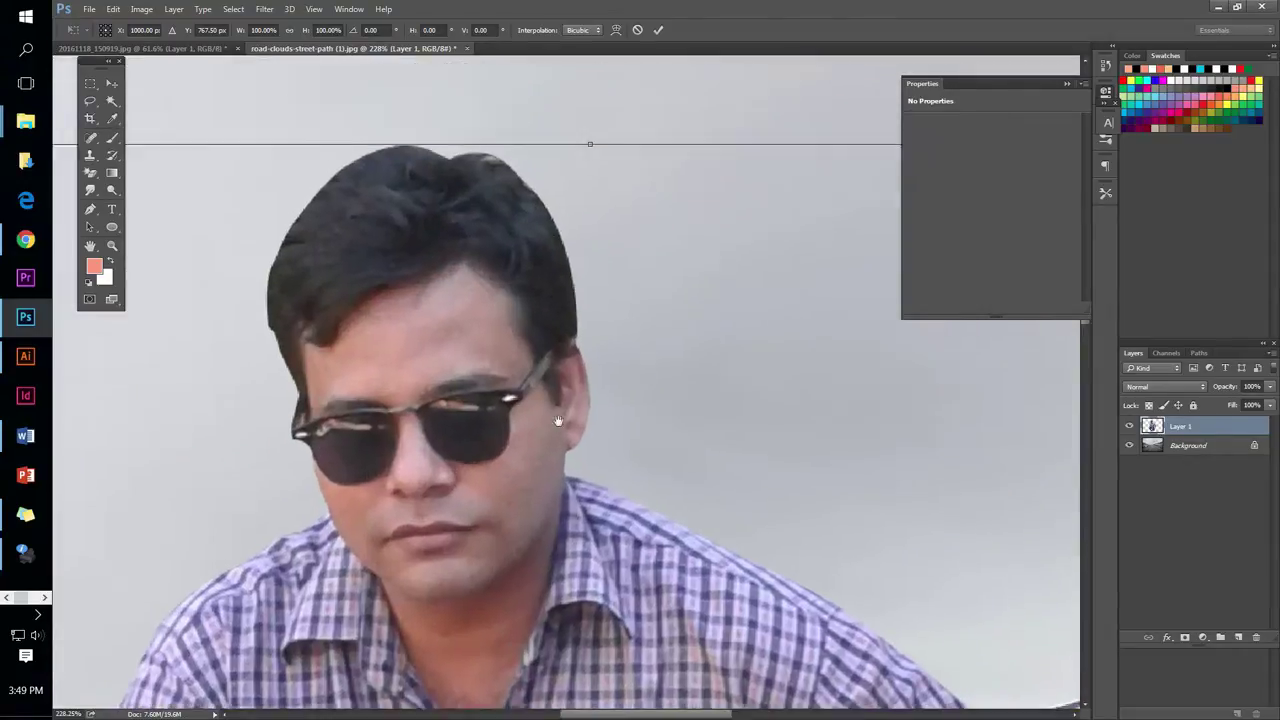
{"action": "scroll", "coordinate": [480, 460], "scroll_direction": "down", "scroll_amount": 3}
{"action": "scroll", "coordinate": [530, 371], "scroll_direction": "up", "scroll_amount": 2}
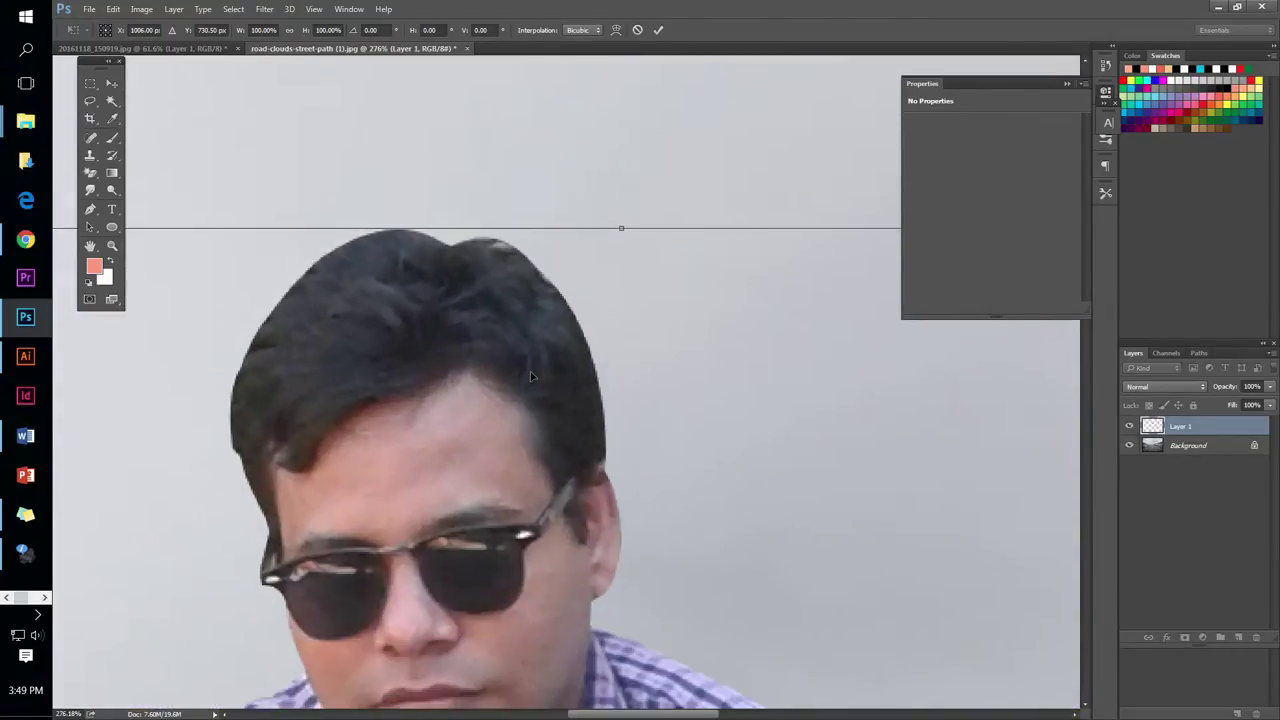
{"action": "key", "text": "Return"}
{"action": "scroll", "coordinate": [536, 368], "scroll_direction": "down", "scroll_amount": 1}
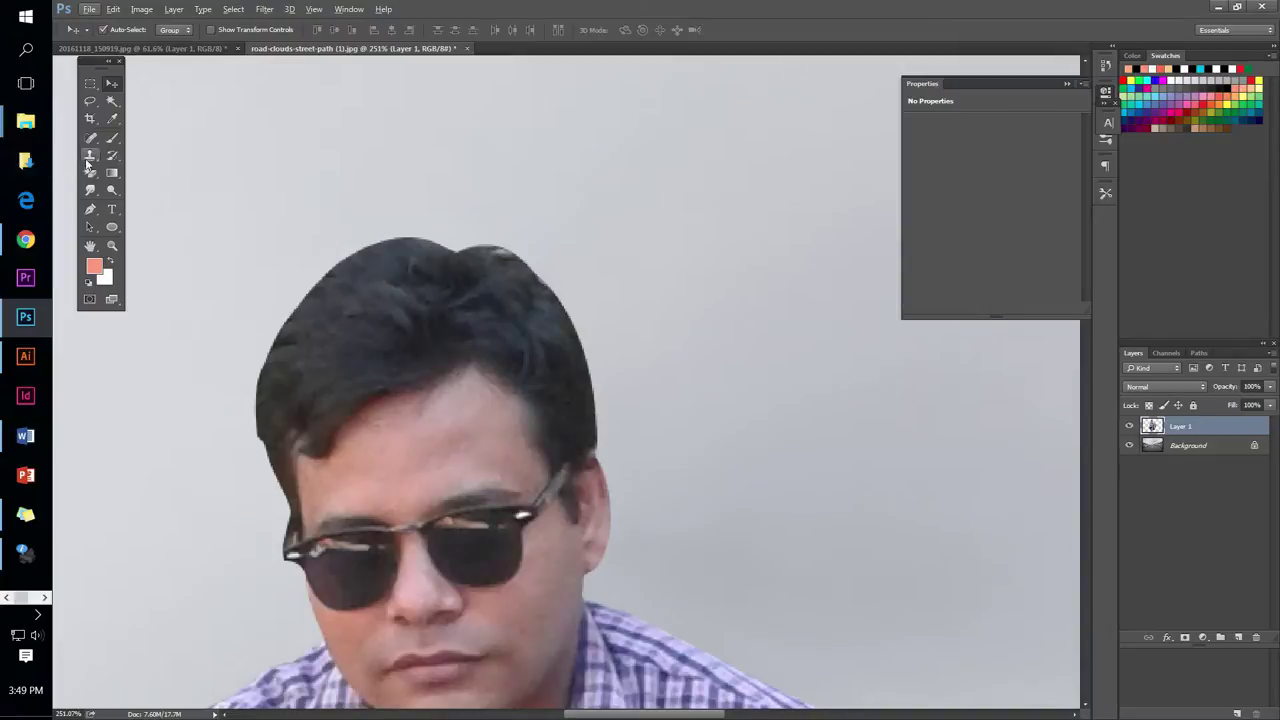
Load the outline of Layer 1 as a selection and retouch the edge of the man's hair
{"action": "key", "text": "b"}
{"action": "left_click", "coordinate": [1153, 426], "text": "ctrl"}
{"action": "key", "text": "r"}
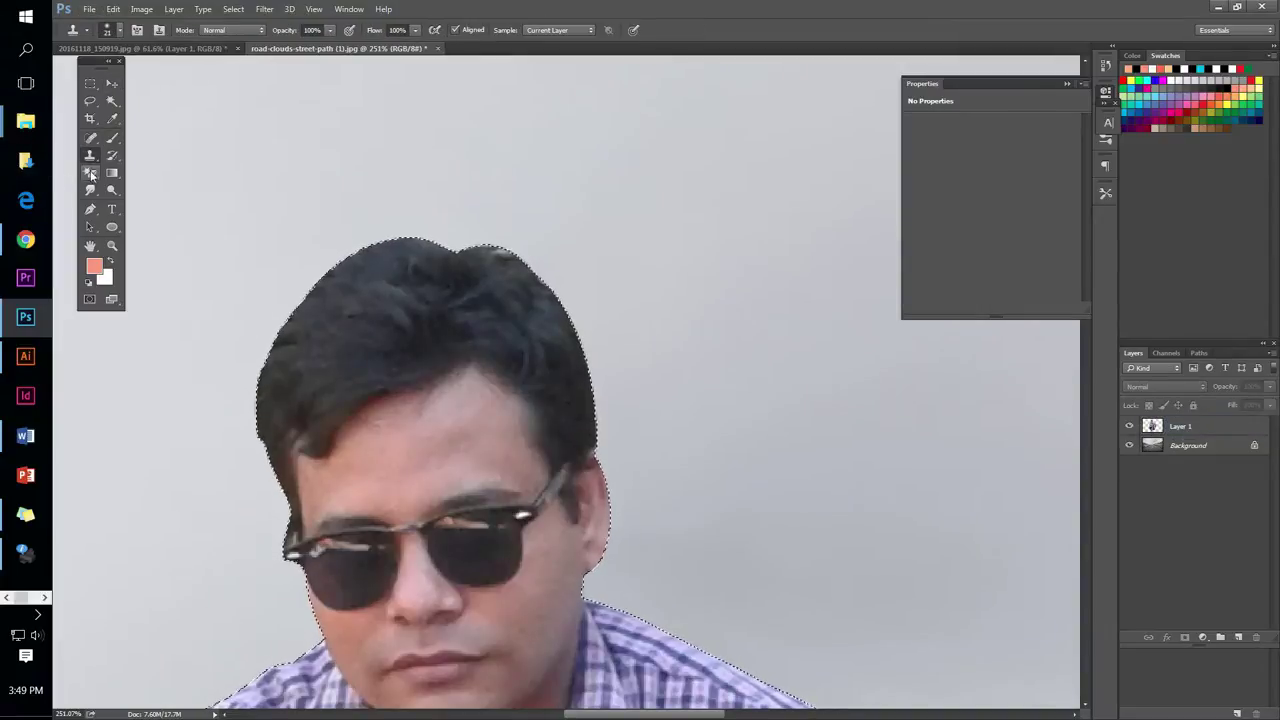
{"action": "left_click", "coordinate": [469, 275]}
{"action": "key", "text": "Return"}
{"action": "left_click", "coordinate": [1180, 426]}
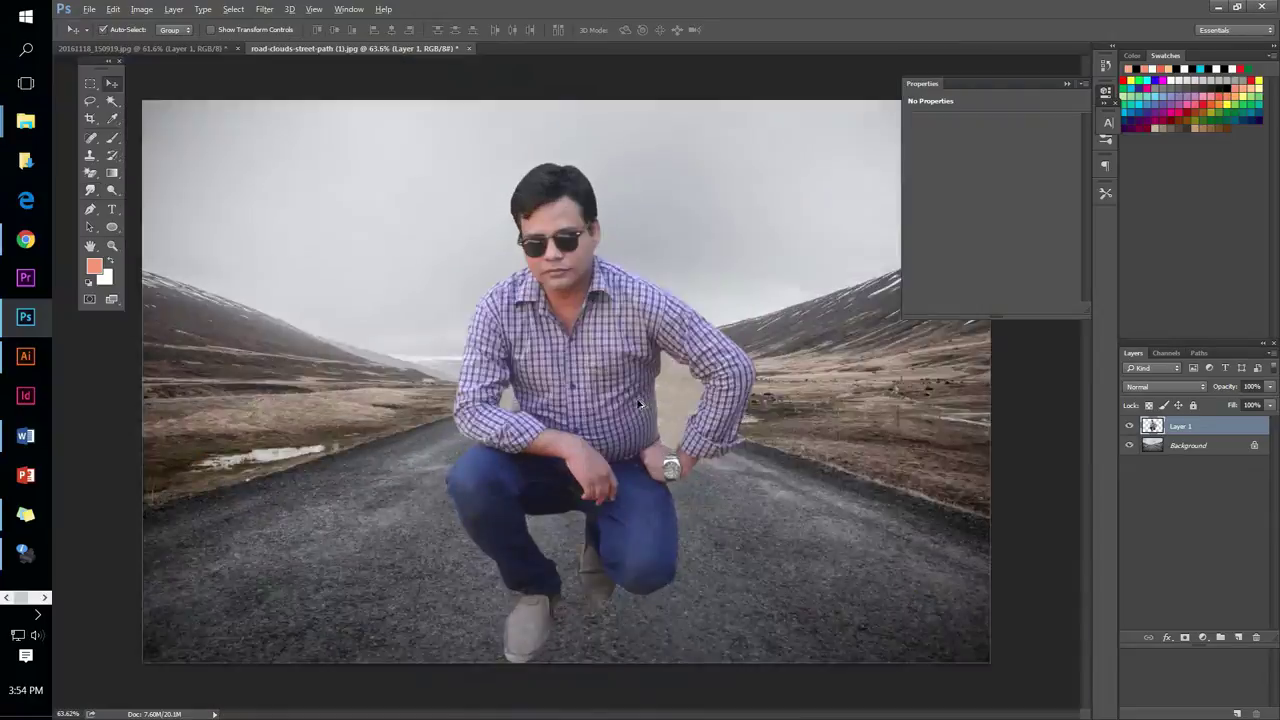
Start a Pen path at the armpit around the leftover ground between torso and watch arm, following the sleeve's underside
{"action": "scroll", "coordinate": [507, 292], "scroll_direction": "up", "scroll_amount": 5}
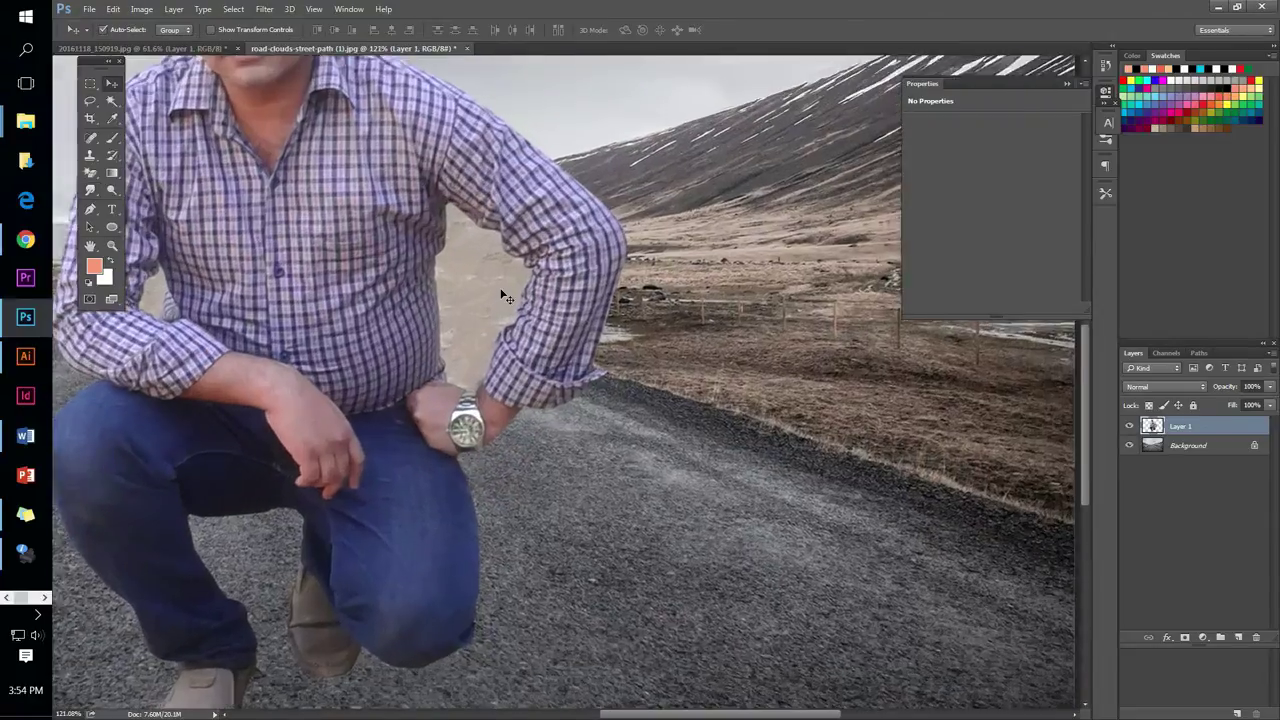
{"action": "scroll", "coordinate": [507, 292], "scroll_direction": "up", "scroll_amount": 2}
{"action": "key", "text": "p"}
{"action": "scroll", "coordinate": [474, 164], "scroll_direction": "up", "scroll_amount": 2}
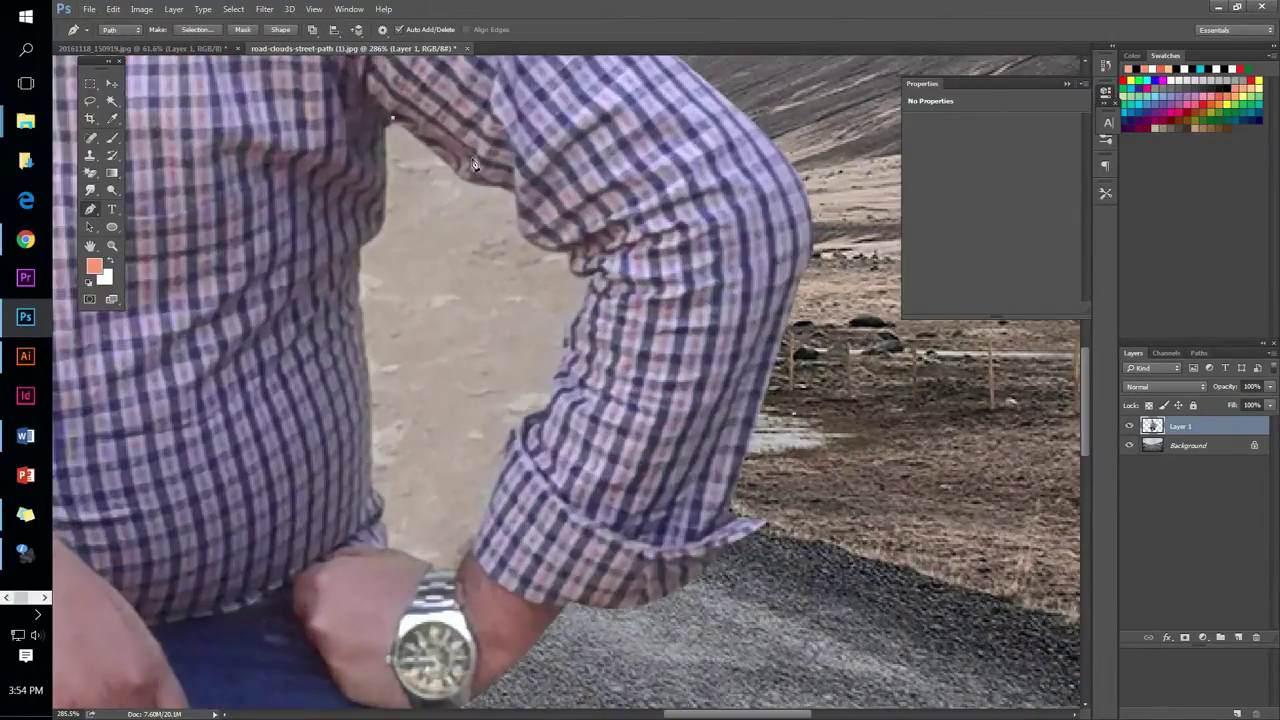
{"action": "scroll", "coordinate": [513, 184], "scroll_direction": "down", "scroll_amount": 6}
{"action": "scroll", "coordinate": [418, 348], "scroll_direction": "up", "scroll_amount": 6}
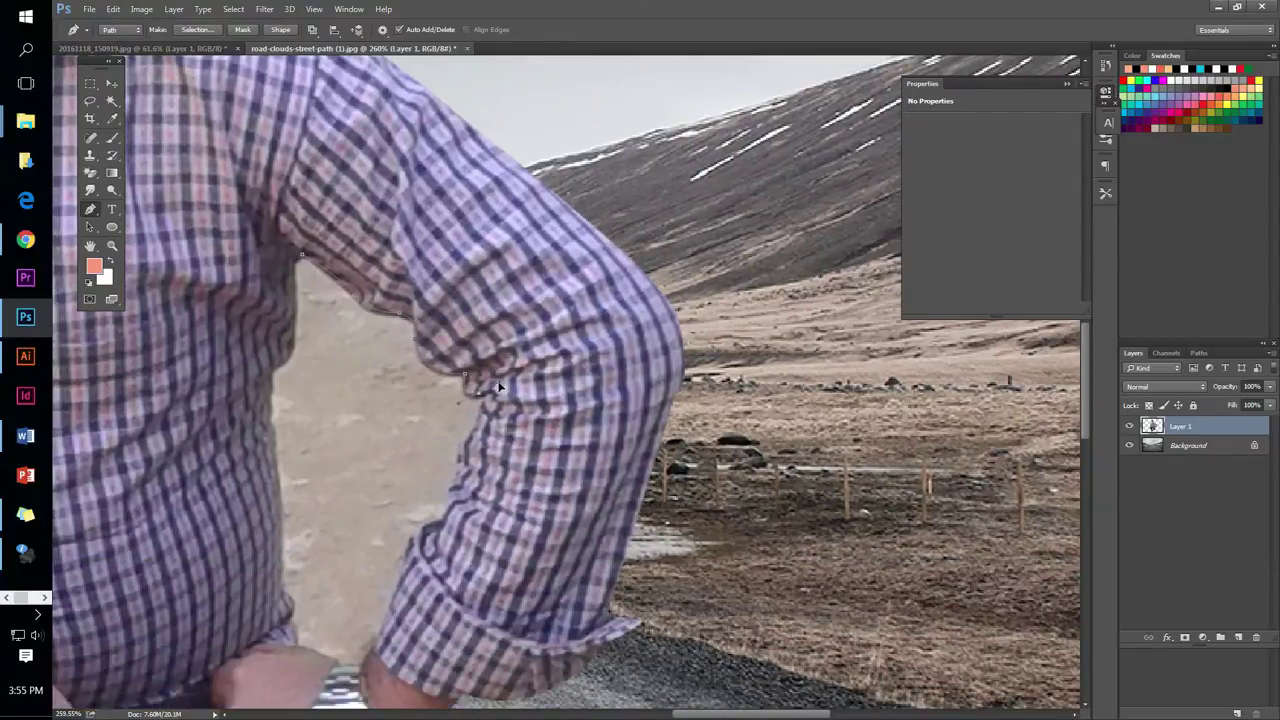
Continue the path down the sleeve, past the watch and back up the torso, then remove the enclosed ground
{"action": "scroll", "coordinate": [467, 447], "scroll_direction": "down", "scroll_amount": 1}
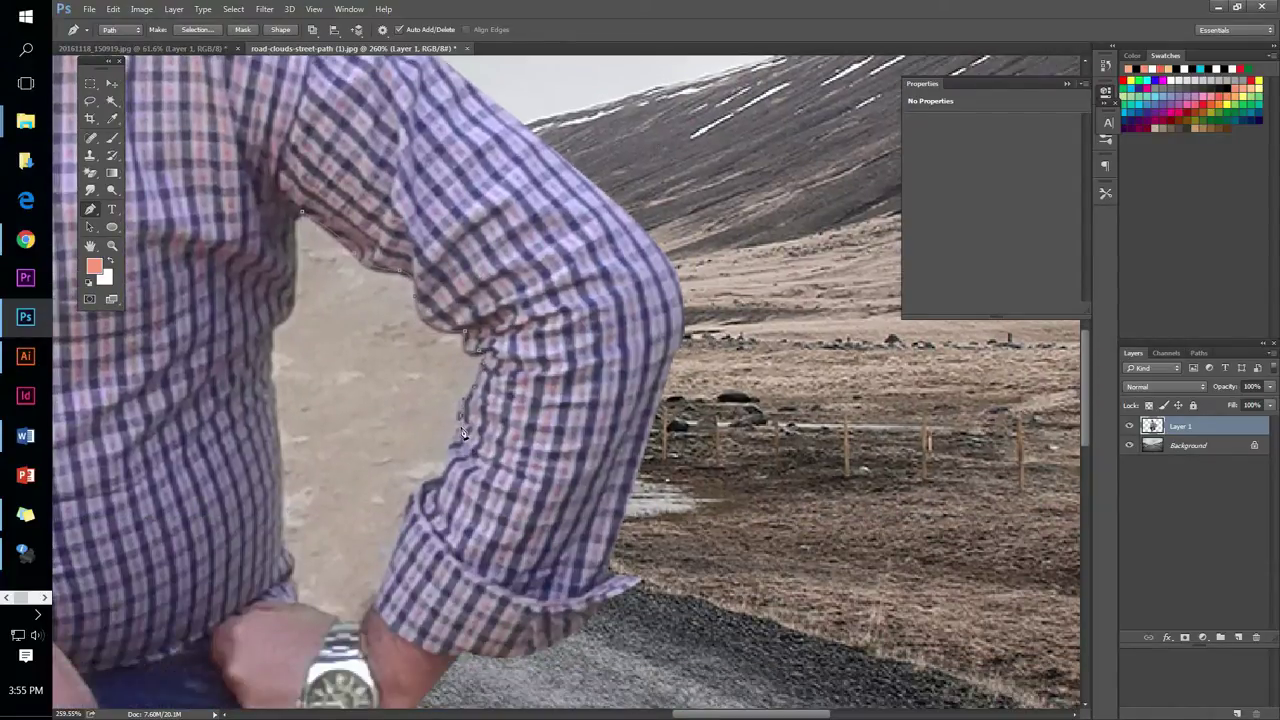
{"action": "left_click_drag", "start_coordinate": [423, 492], "coordinate": [495, 305]}
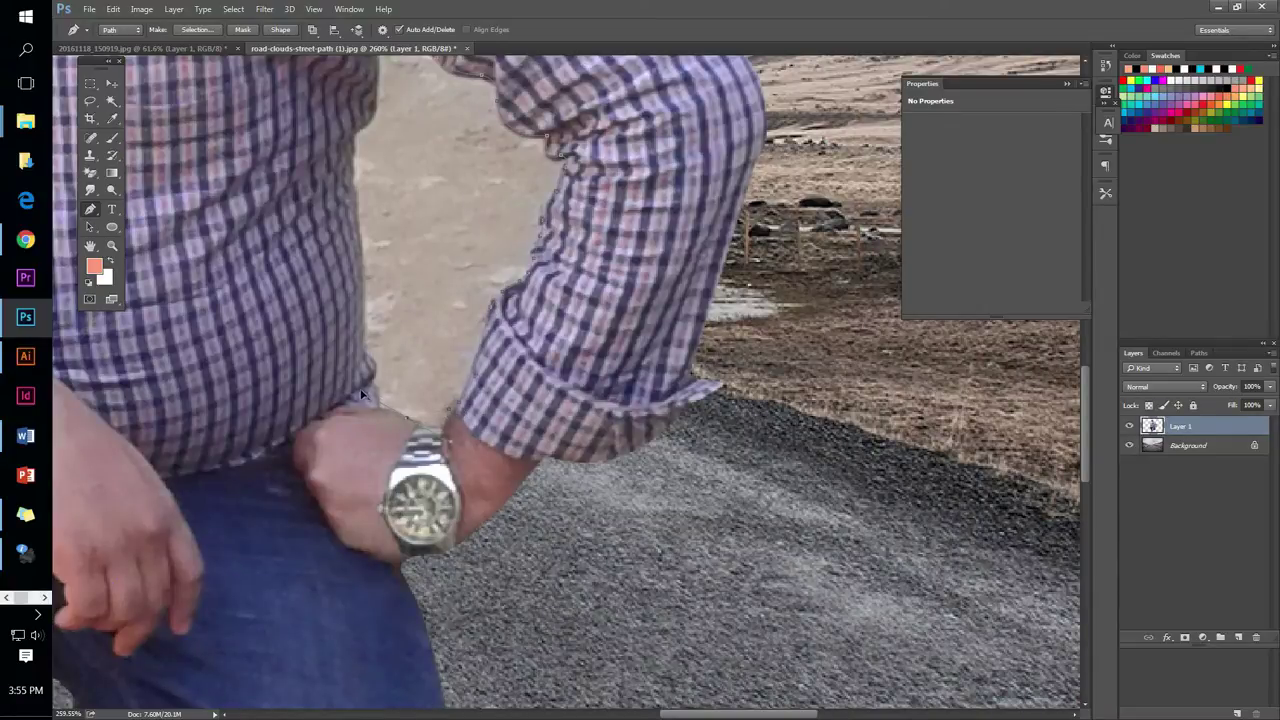
{"action": "scroll", "coordinate": [345, 330], "scroll_direction": "up", "scroll_amount": 3}
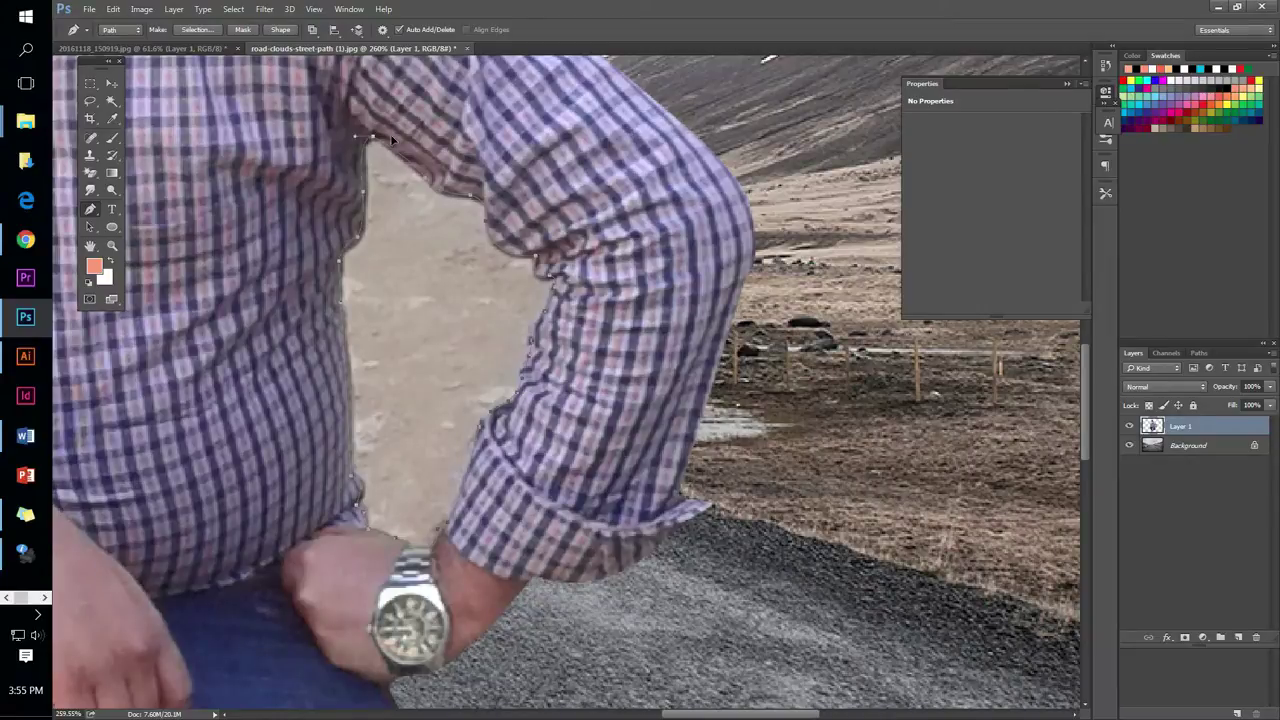
{"action": "key", "text": "ctrl+0"}
Outline the small gap between the man's other arm and his torso with the Pen tool and remove the leftover background
{"action": "scroll", "coordinate": [431, 318], "scroll_direction": "up", "scroll_amount": 5}
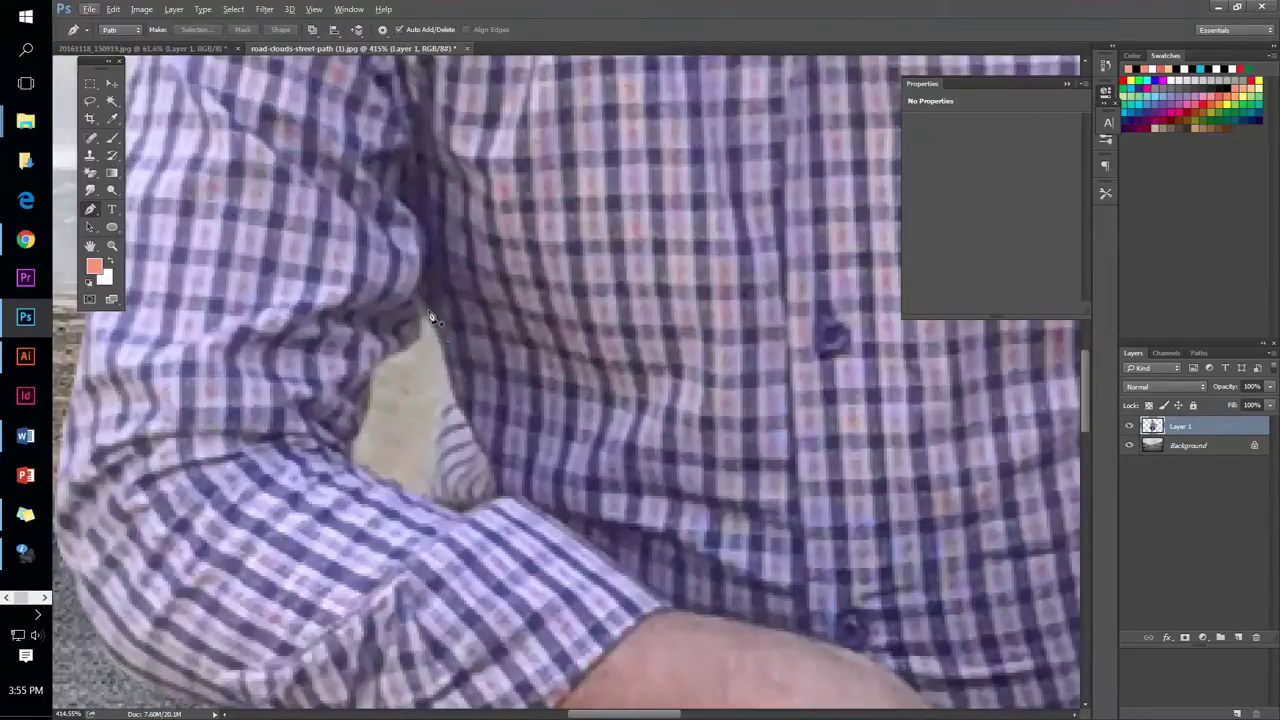
{"action": "left_click", "coordinate": [428, 307]}
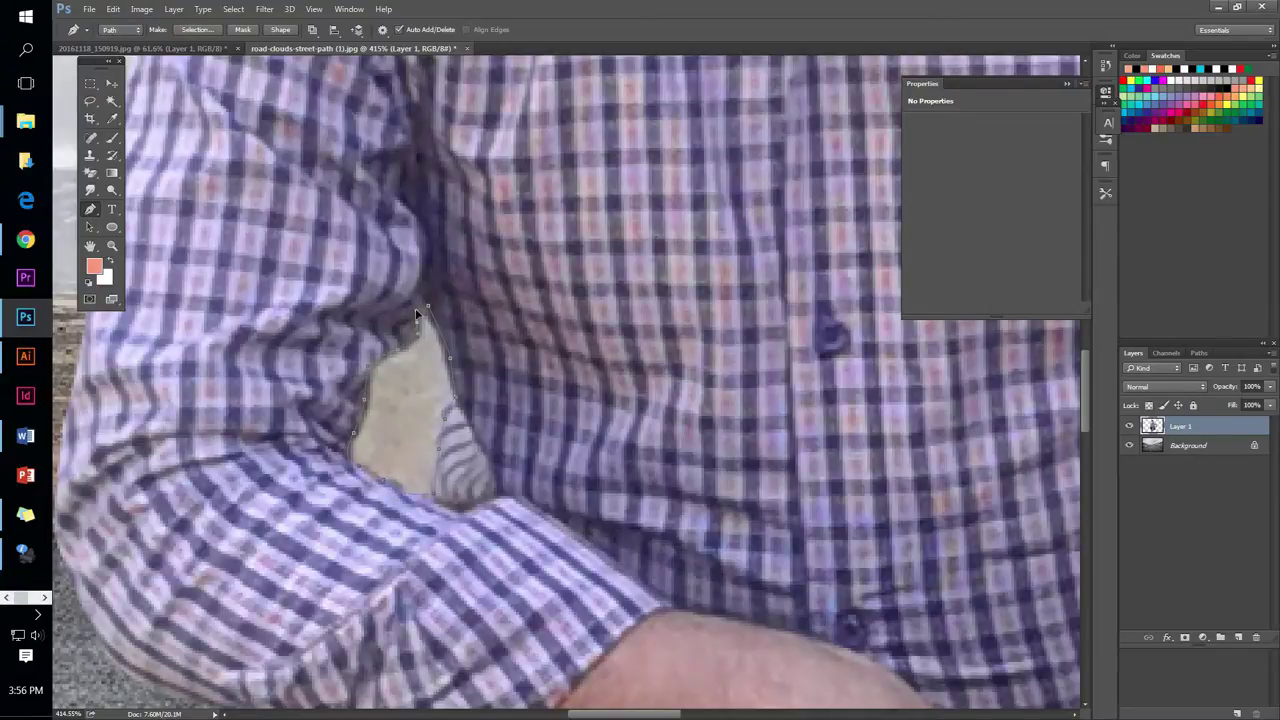
{"action": "key", "text": "ctrl+0"}
Move the man to the right of the road's centre
{"action": "key", "text": "v"}
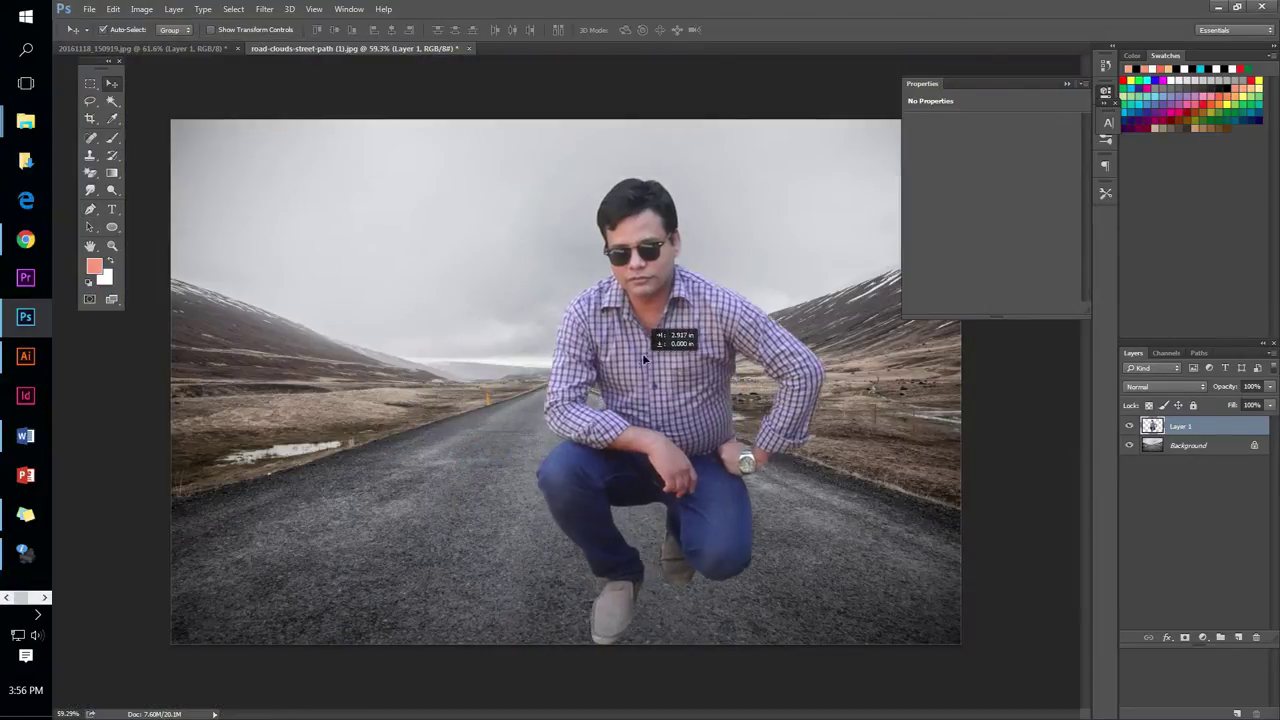
{"action": "key", "text": "ctrl+minus"}
{"action": "scroll", "coordinate": [620, 370], "scroll_direction": "up", "scroll_amount": 4}
{"action": "scroll", "coordinate": [490, 285], "scroll_direction": "down", "scroll_amount": 2}
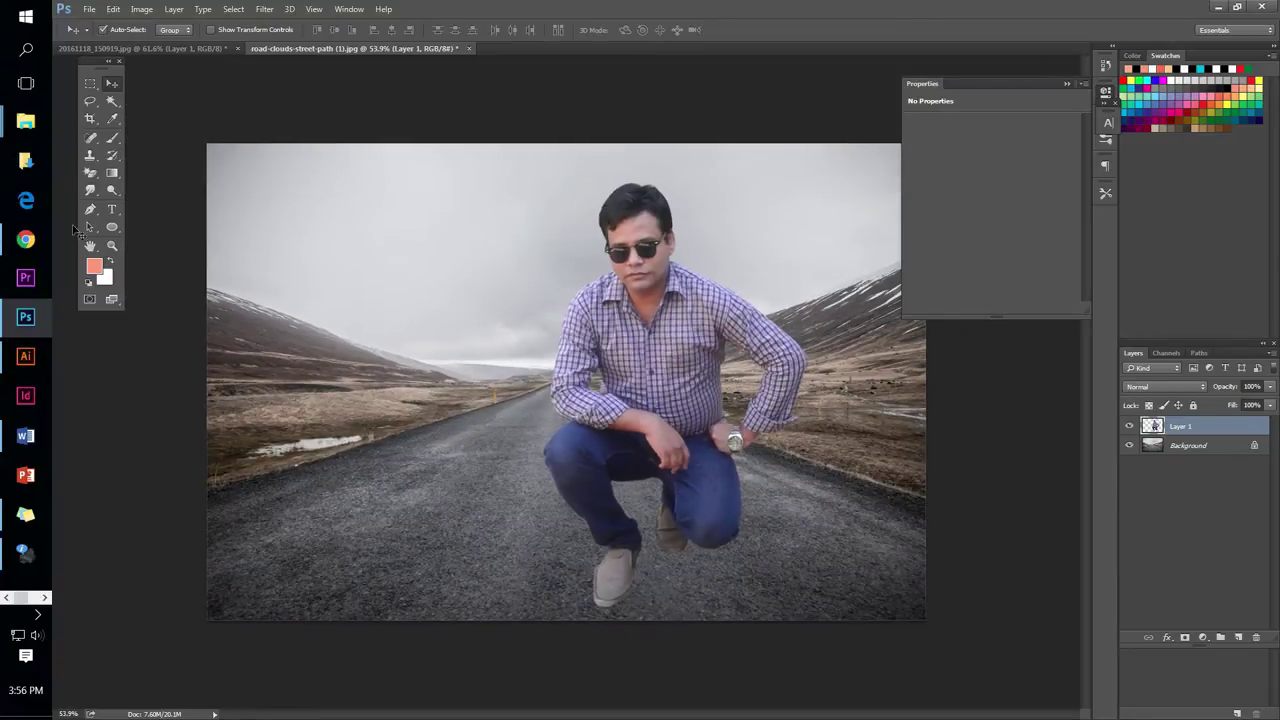
Duplicate the background layer, begin a Pen path along the left hill ridge and hide the man's layer
{"action": "left_click", "coordinate": [1185, 445]}
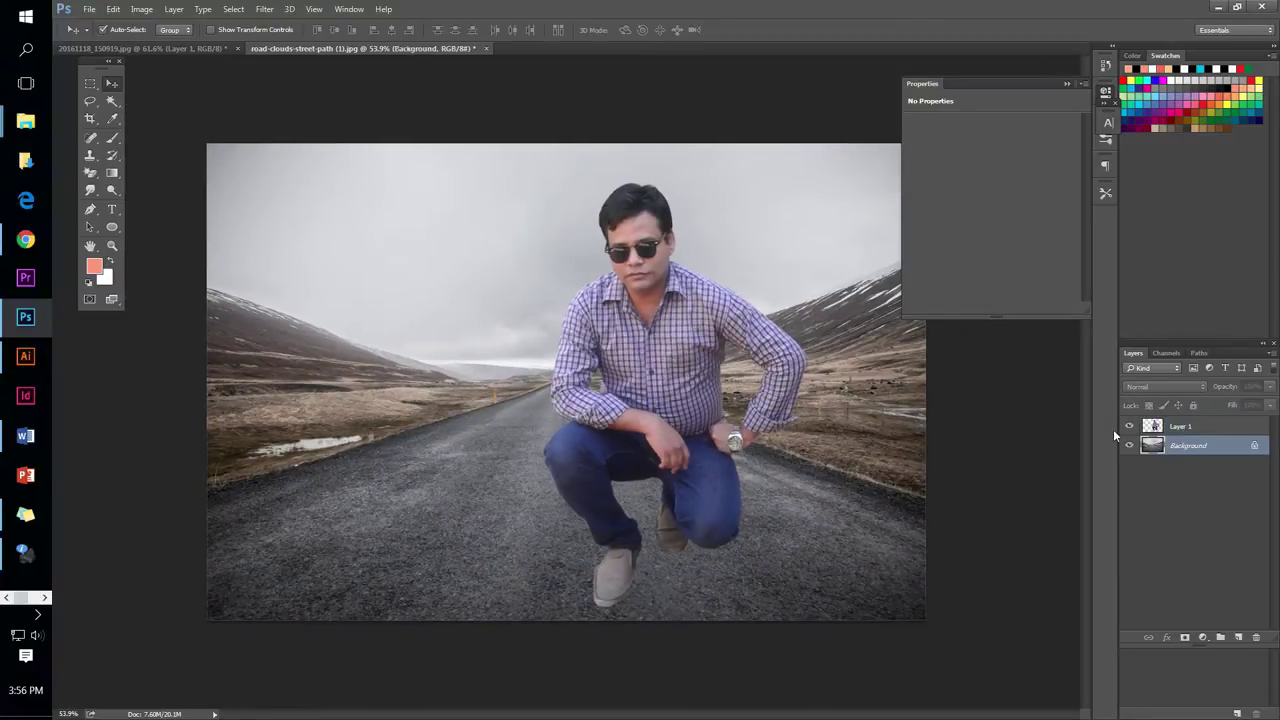
{"action": "key", "text": "ctrl+j"}
{"action": "scroll", "coordinate": [567, 383], "scroll_direction": "up", "scroll_amount": 1}
{"action": "key", "text": "p"}
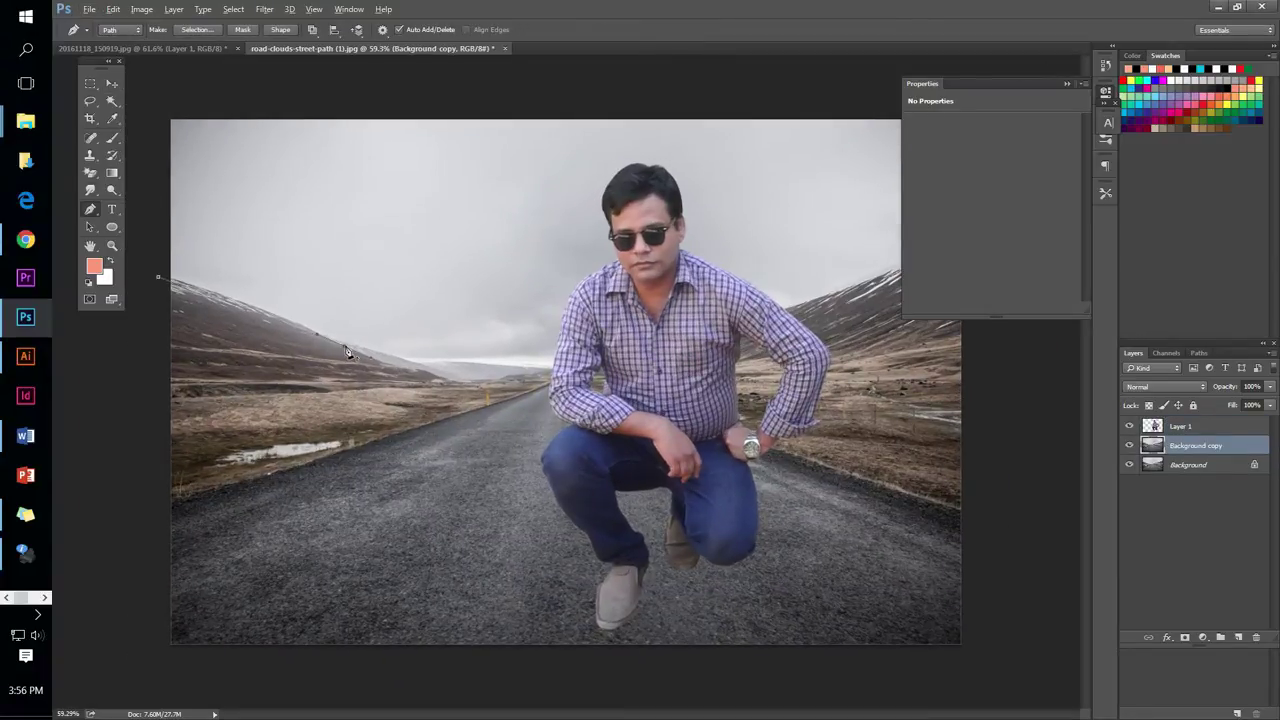
{"action": "scroll", "coordinate": [506, 388], "scroll_direction": "up", "scroll_amount": 6}
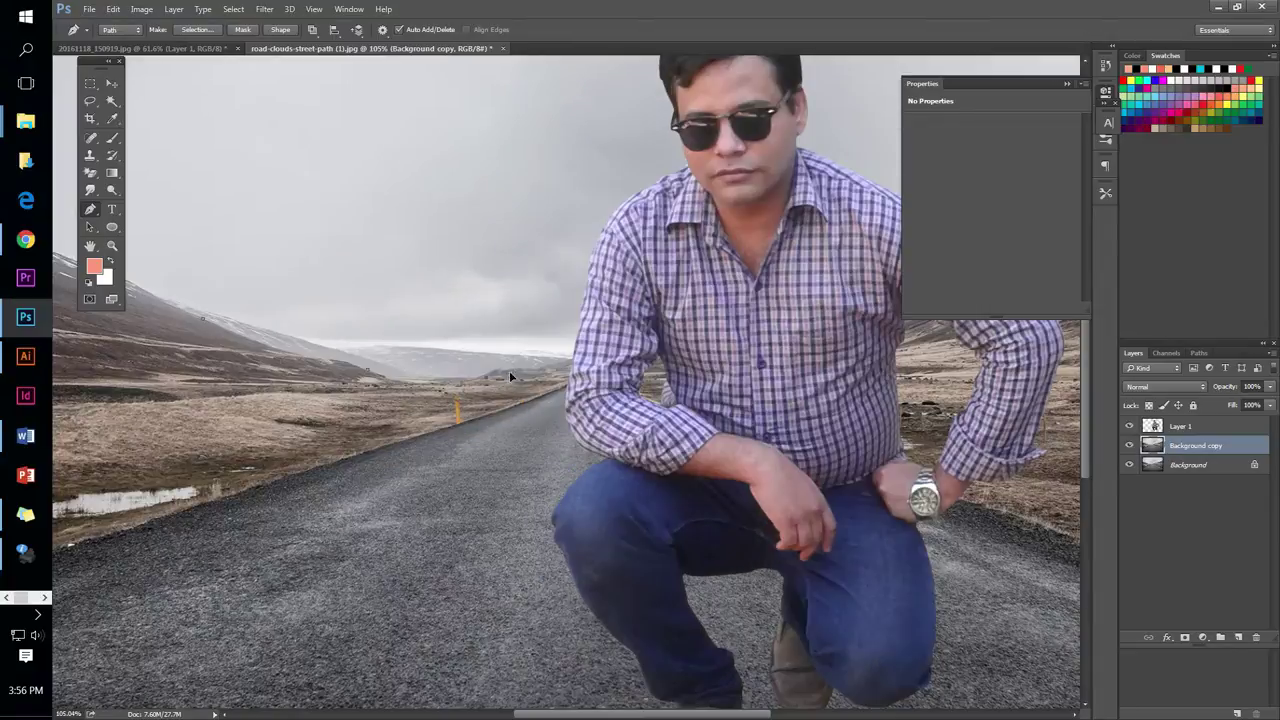
{"action": "left_click", "coordinate": [1130, 426]}
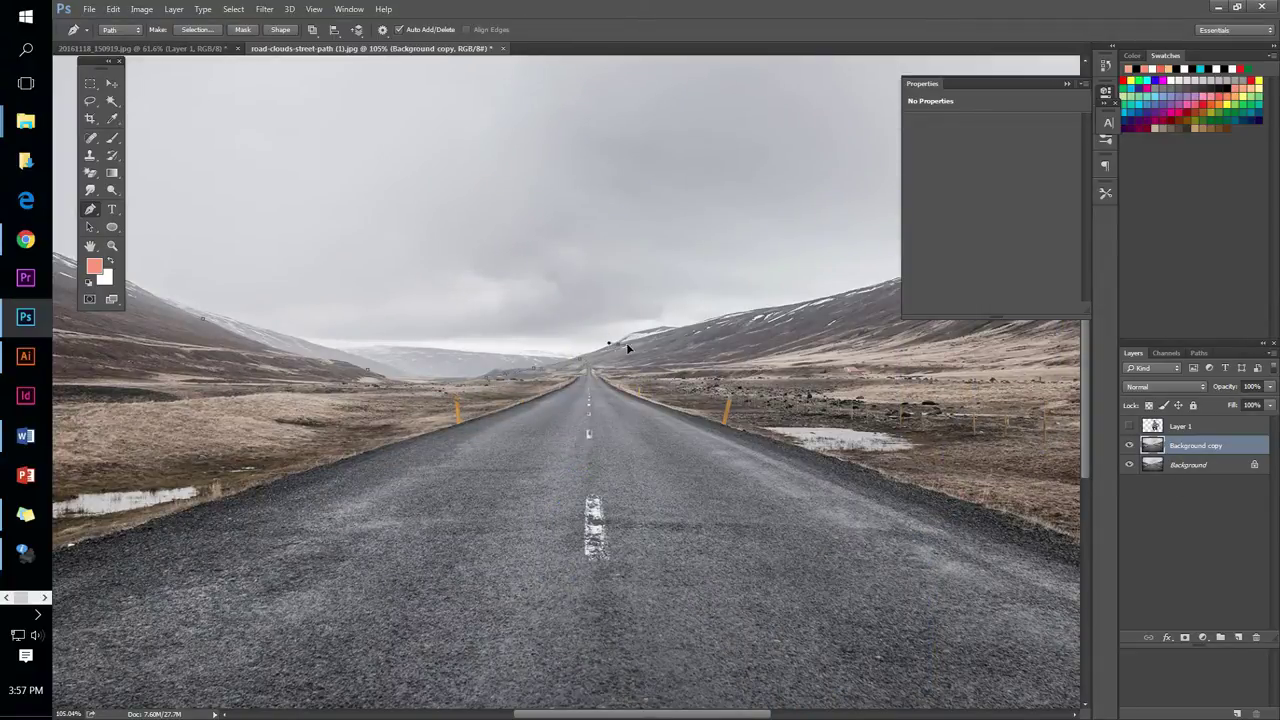
Complete the Pen path along the right ridge and around the sky, then delete the enclosed sky from the background copy
{"action": "left_click_drag", "start_coordinate": [681, 337], "coordinate": [409, 372]}
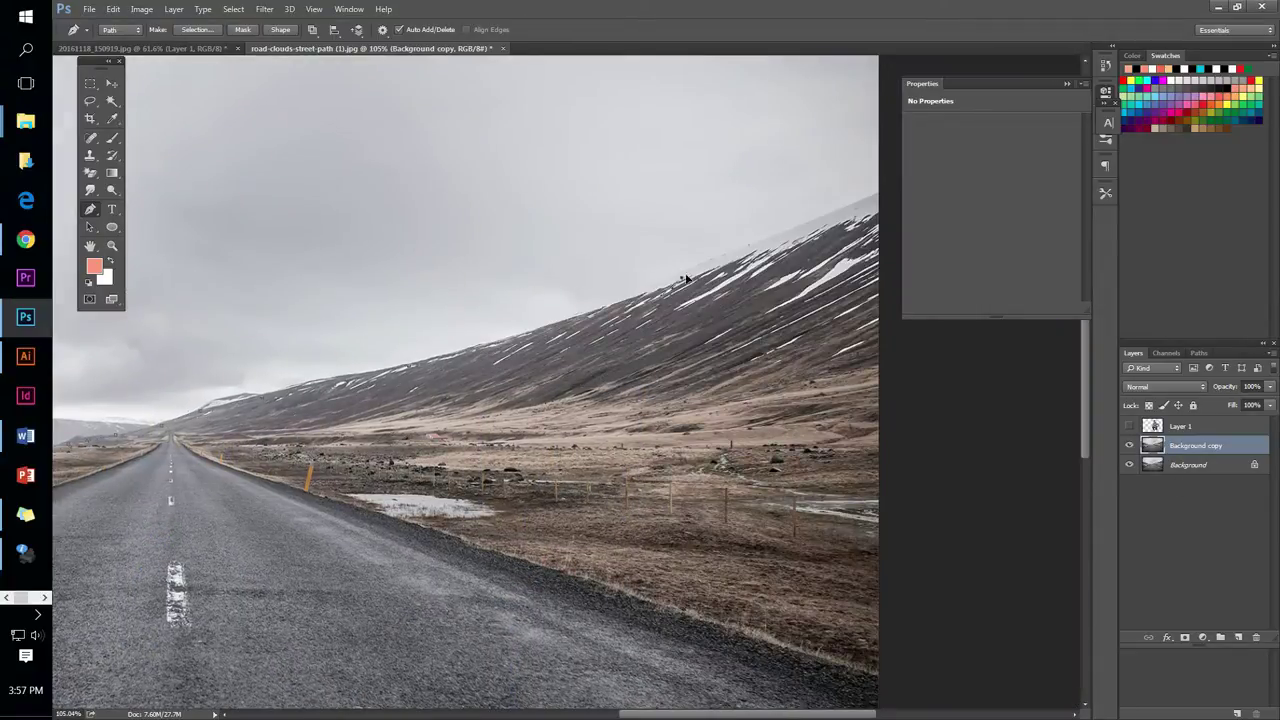
{"action": "key", "text": "ctrl+0"}
{"action": "left_click", "coordinate": [1067, 83]}
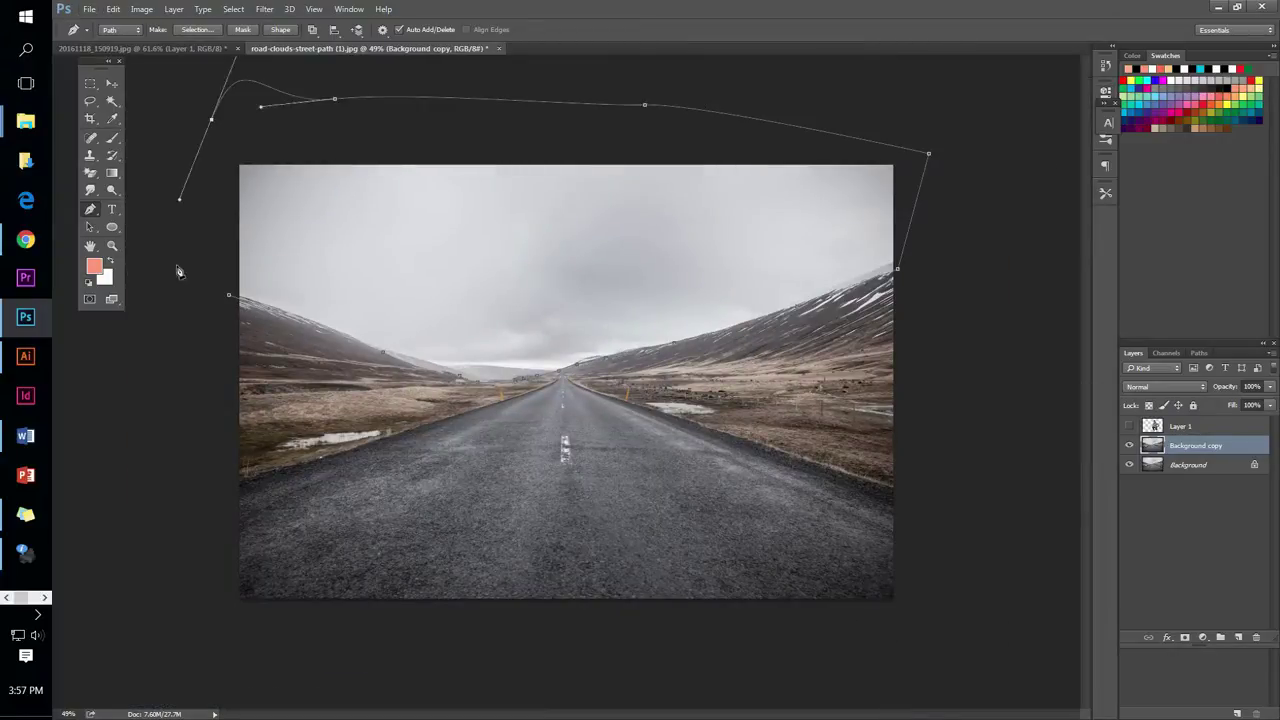
{"action": "key", "text": "ctrl+Return"}
{"action": "key", "text": "Delete"}
{"action": "key", "text": "ctrl+z"}
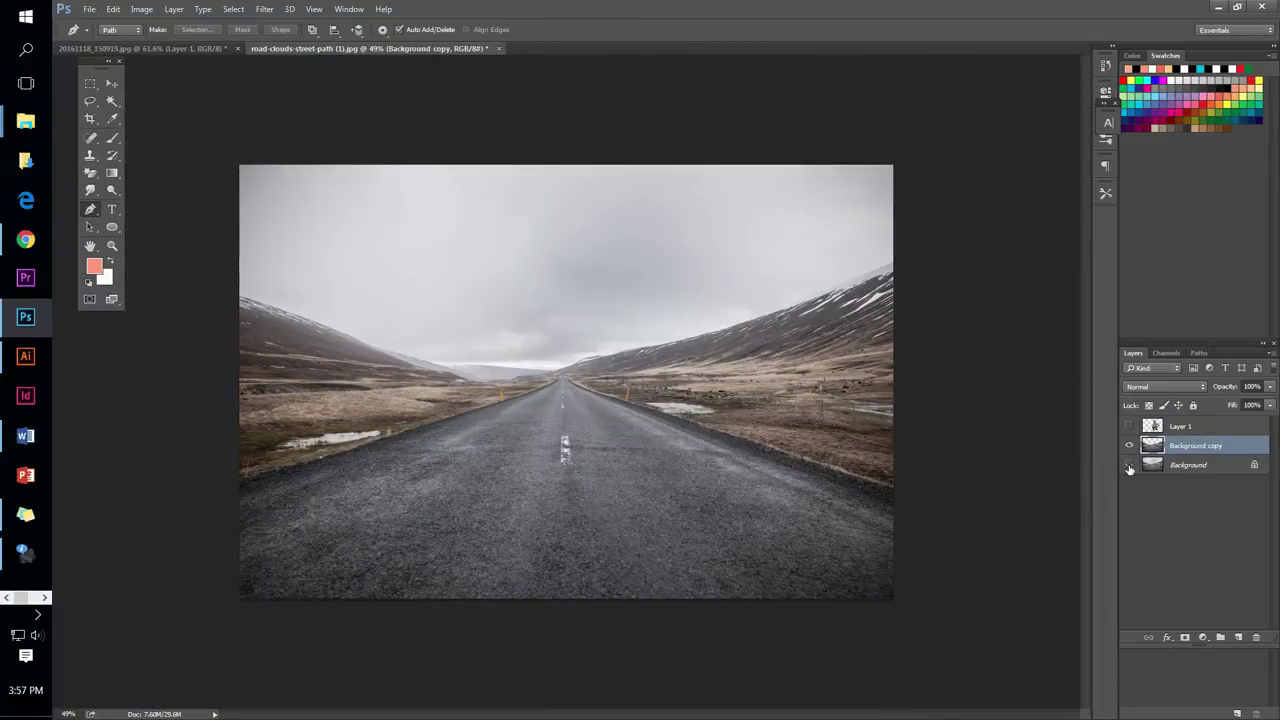
{"action": "key", "text": "ctrl+z"}
{"action": "key", "text": "ctrl+d"}
{"action": "left_click", "coordinate": [90, 172]}
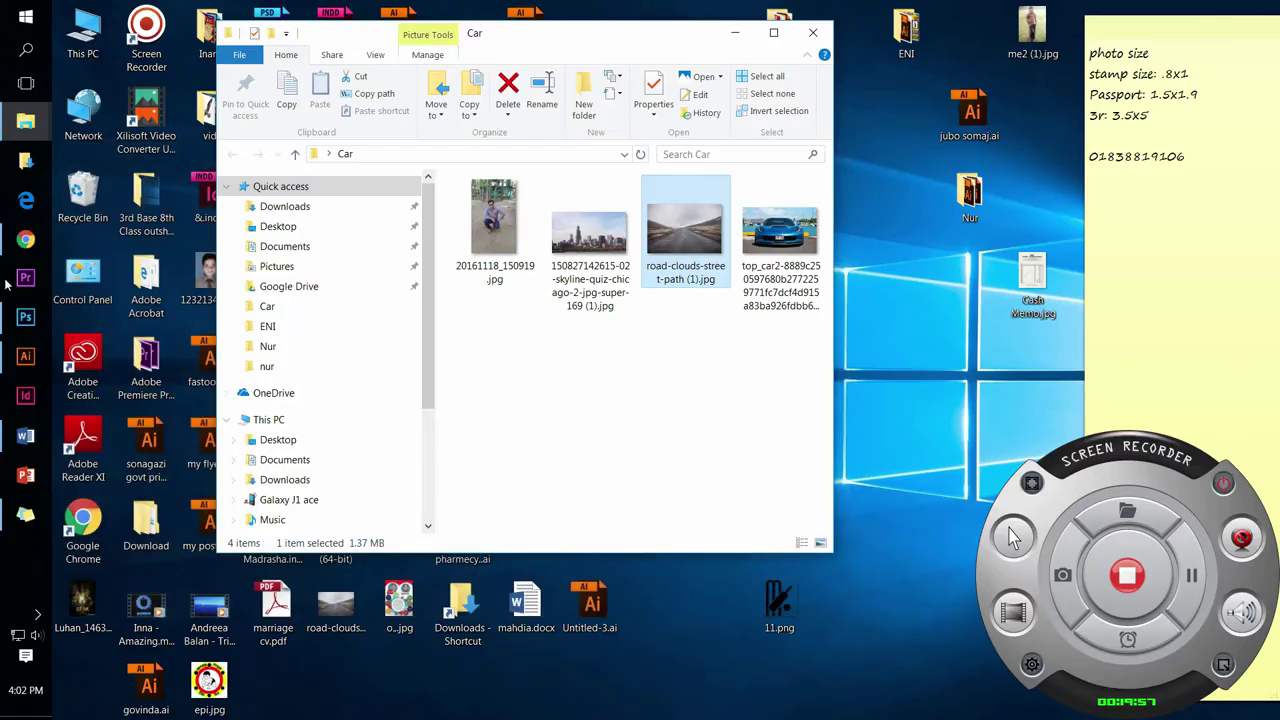
Place the Chicago skyline image into the road composite beneath the background copy and enlarge it, with the original background hidden
{"action": "left_click_drag", "start_coordinate": [590, 240], "coordinate": [600, 330]}
{"action": "key", "text": "Return"}
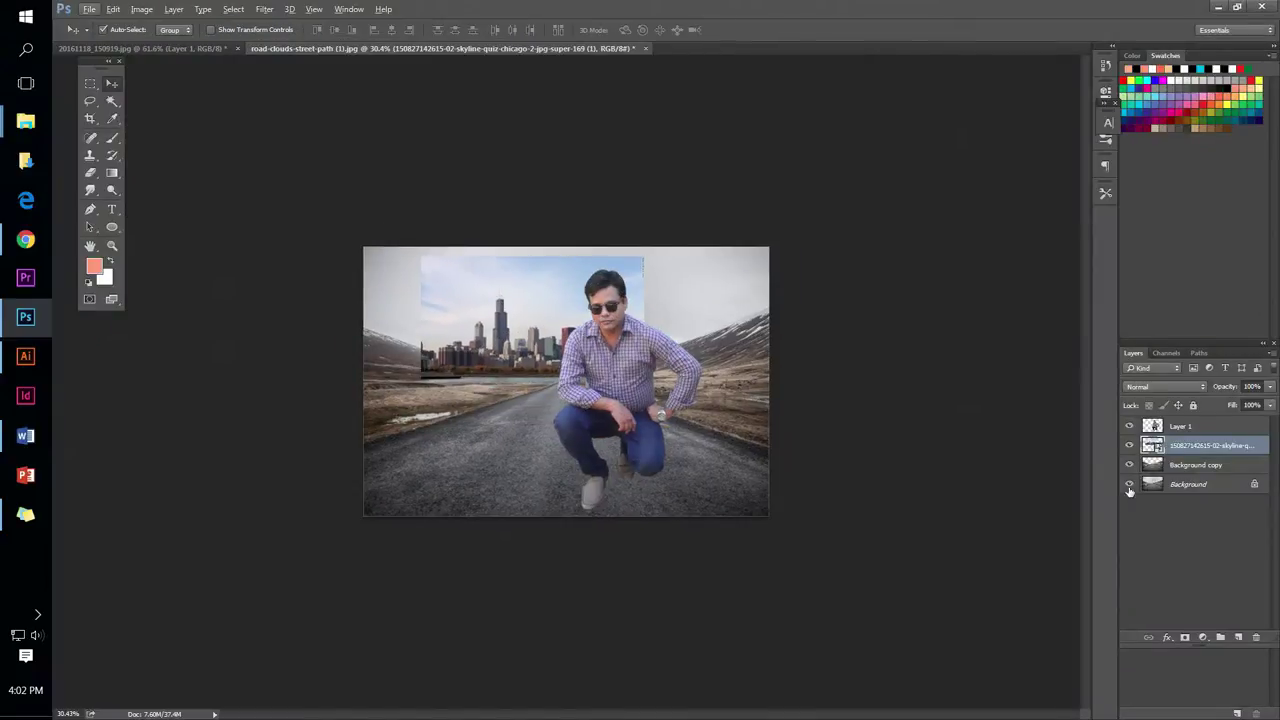
{"action": "left_click", "coordinate": [1129, 484]}
{"action": "left_click_drag", "start_coordinate": [1165, 476], "coordinate": [1190, 470]}
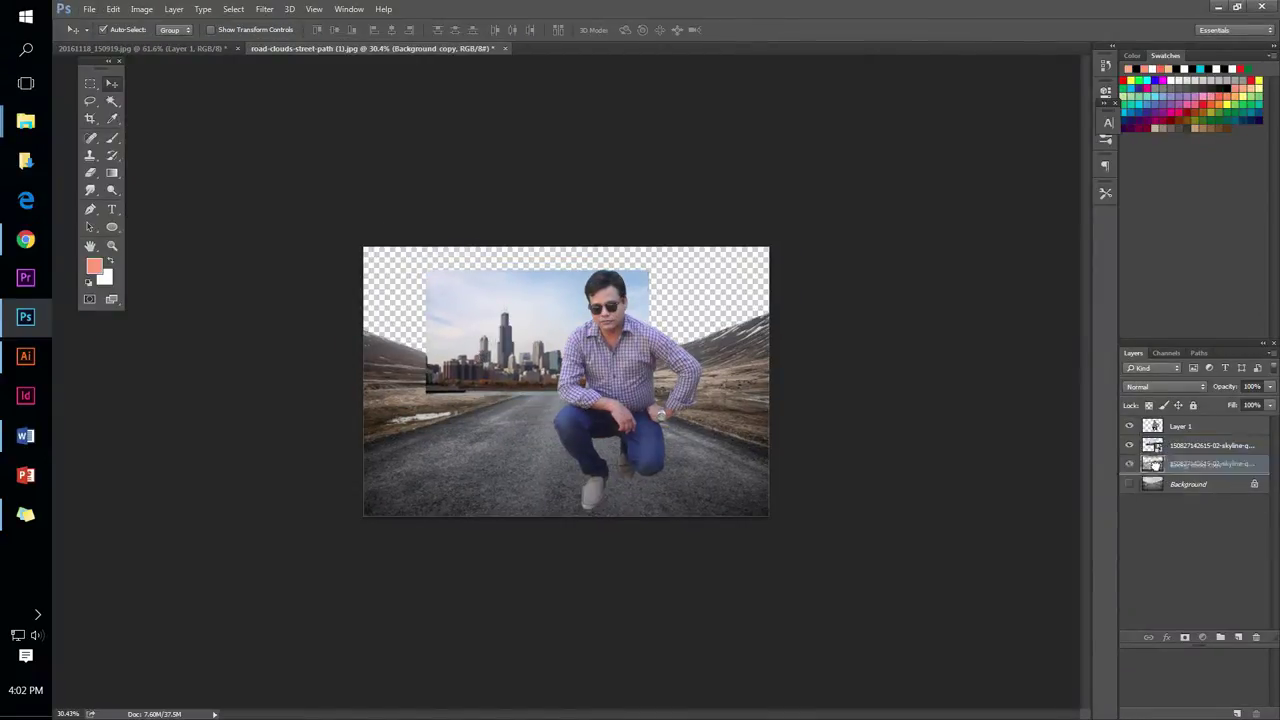
{"action": "key", "text": "ctrl+t"}
{"action": "mouse_move", "coordinate": [648, 270]}
{"action": "left_mouse_down"}
{"action": "mouse_move", "coordinate": [750, 185]}
{"action": "mouse_move", "coordinate": [653, 263]}
{"action": "mouse_move", "coordinate": [672, 263]}
{"action": "left_mouse_up"}
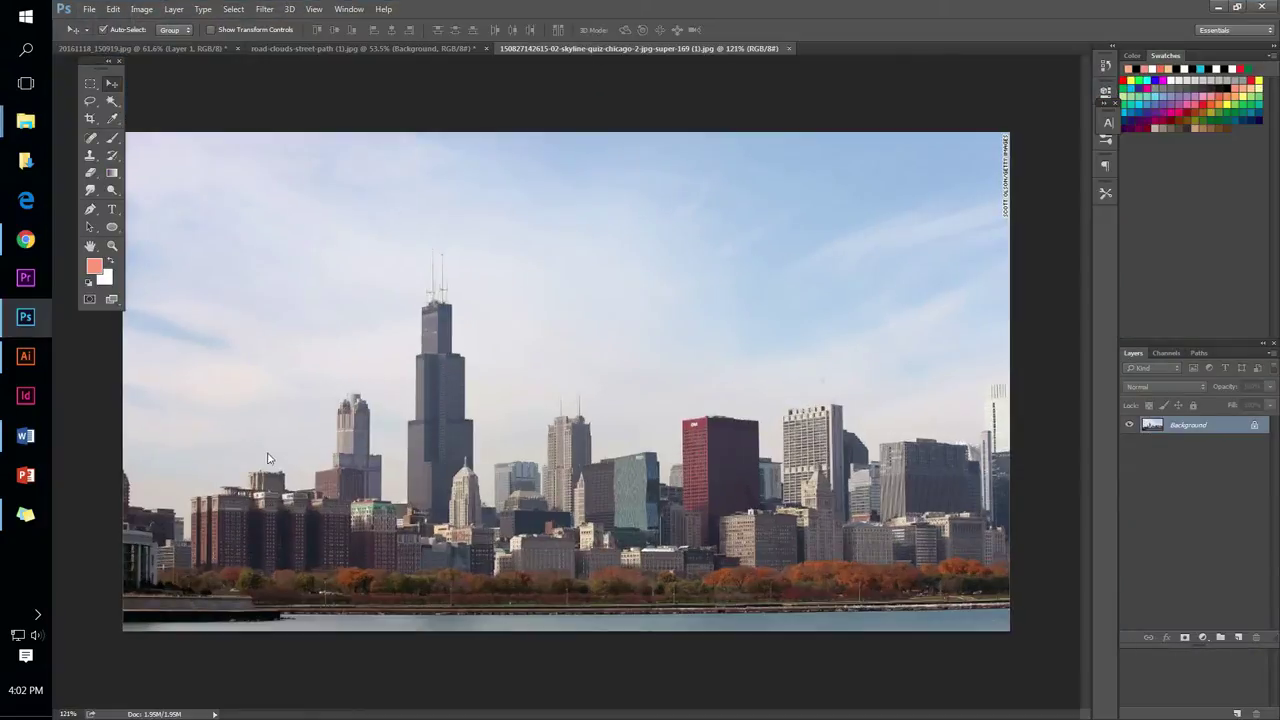
Select the whole sky of the skyline photo with the Quick Selection tool, correcting the selection around the building at the right edge
{"action": "key", "text": "w"}
{"action": "key", "text": "shift+w"}
{"action": "key", "text": "shift+w"}
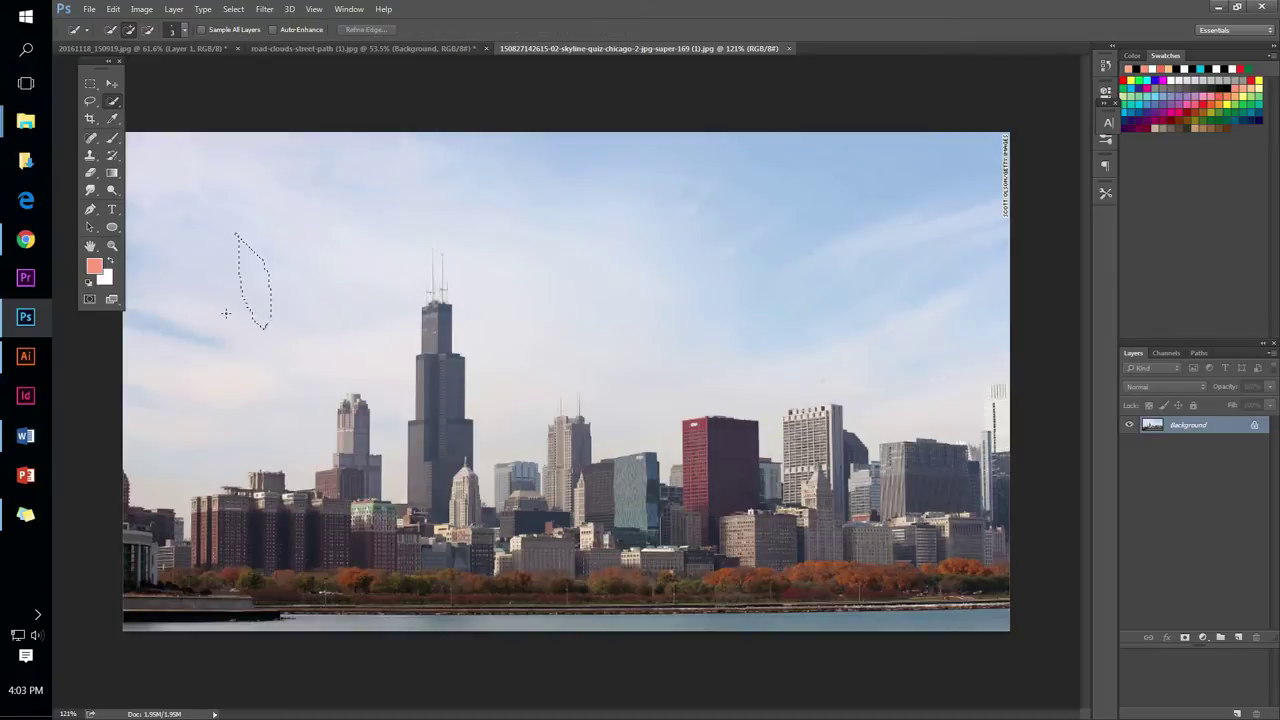
{"action": "left_click_drag", "start_coordinate": [250, 260], "coordinate": [750, 230]}
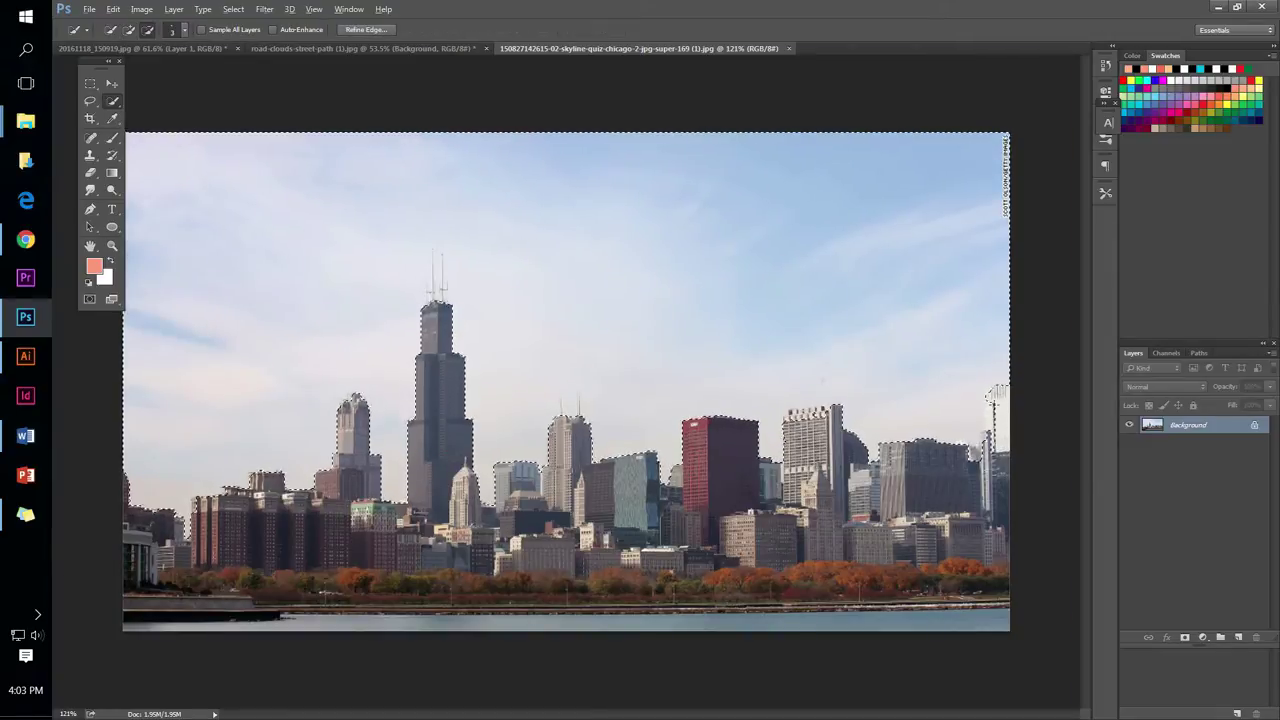
{"action": "scroll", "coordinate": [995, 420], "scroll_direction": "up", "scroll_amount": 5}
{"action": "scroll", "coordinate": [1040, 405], "scroll_direction": "down", "scroll_amount": 3}
{"action": "left_click_drag", "start_coordinate": [1048, 404], "coordinate": [1044, 462]}
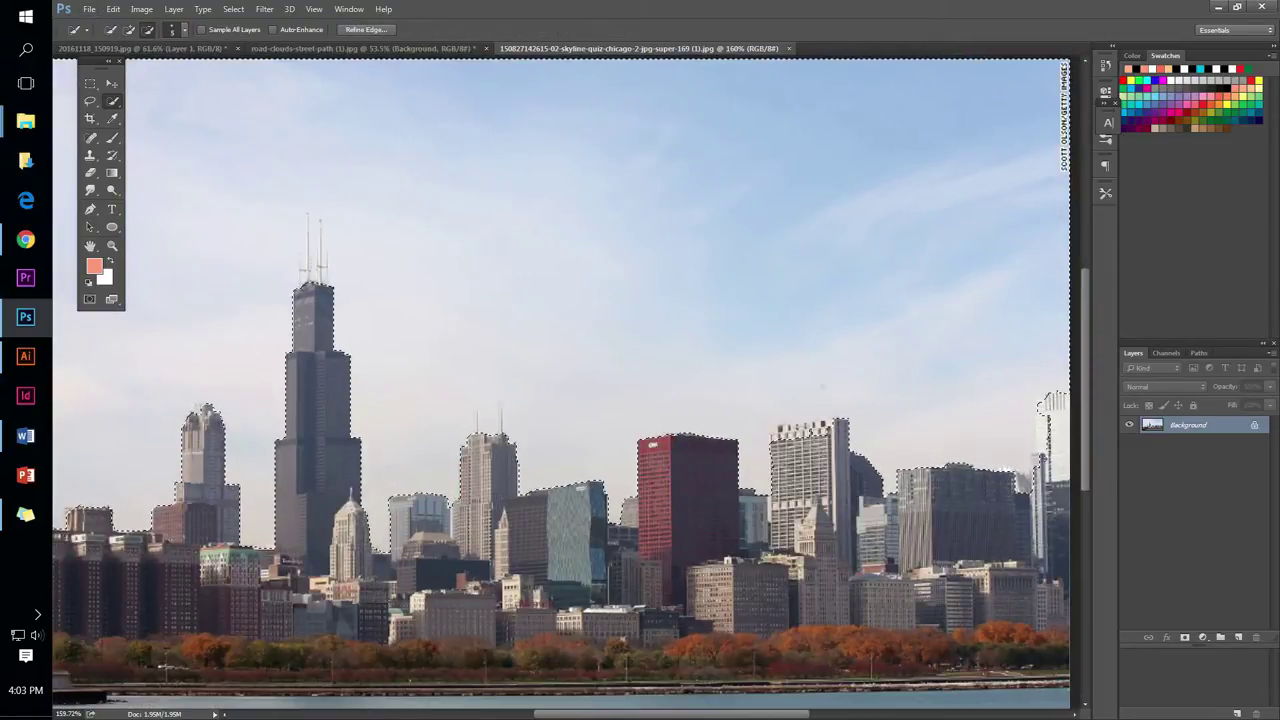
{"action": "key", "text": "ctrl+0"}
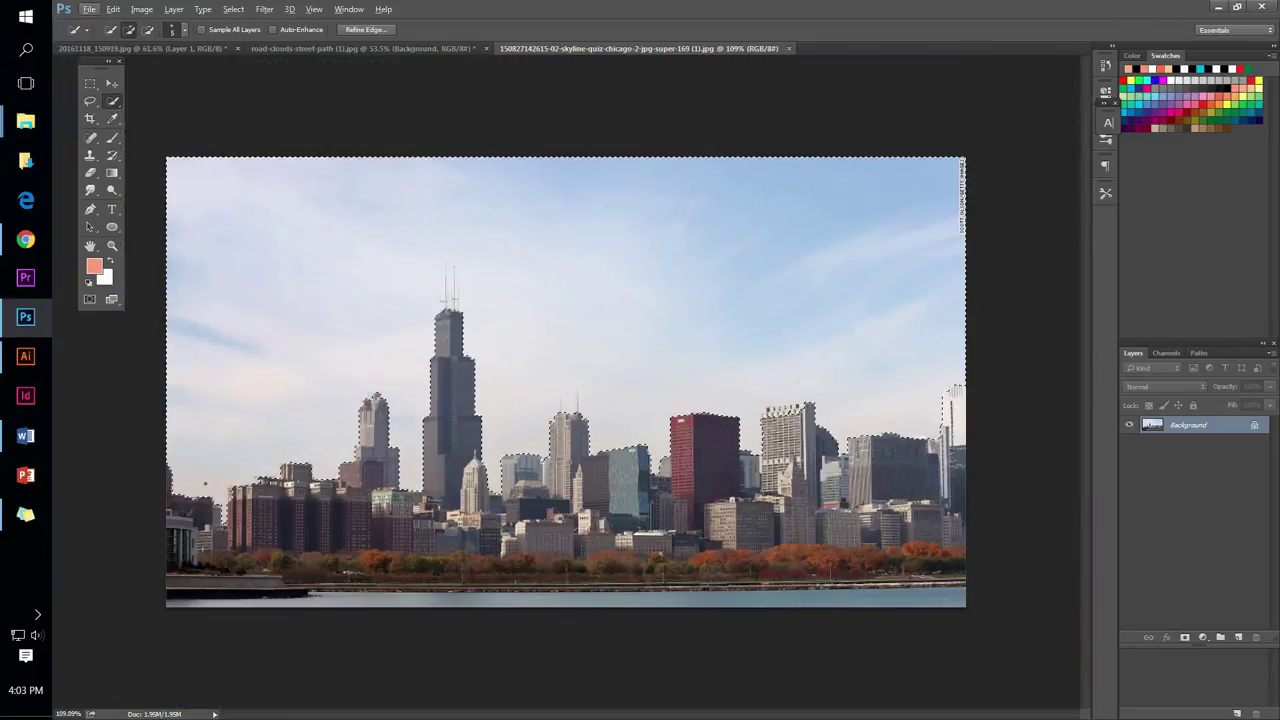
Unlock the skyline photo's background layer and delete the selected sky
{"action": "key", "text": "shift+BackSpace"}
{"action": "key", "text": "Escape"}
{"action": "double_click", "coordinate": [1190, 425], "text": "alt"}
{"action": "key", "text": "Delete"}
{"action": "key", "text": "ctrl+d"}
Bring the cut-out skyline into the road composite and scale it to about 165%, positioned behind the hills
{"action": "key", "text": "v"}
{"action": "left_click_drag", "start_coordinate": [560, 480], "coordinate": [520, 330]}
{"action": "key", "text": "ctrl+0"}
{"action": "key", "text": "ctrl+t"}
{"action": "left_click_drag", "start_coordinate": [639, 378], "coordinate": [547, 332]}
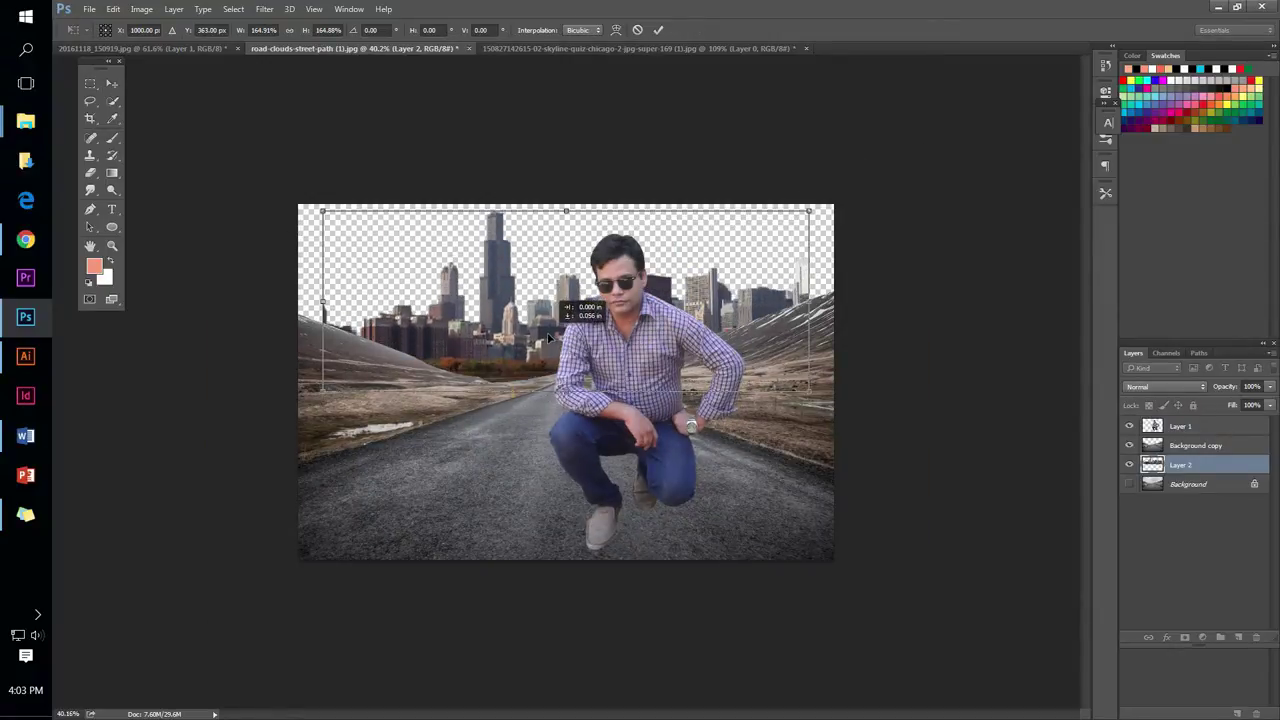
{"action": "key", "text": "Return"}
Transform the background copy in perspective, spreading its bottom corners outward to a width of about 110.78%
{"action": "key", "text": "ctrl+0"}
{"action": "scroll", "coordinate": [1065, 480], "scroll_direction": "down", "scroll_amount": 3}
{"action": "left_click", "coordinate": [1190, 445]}
{"action": "key", "text": "ctrl+t"}
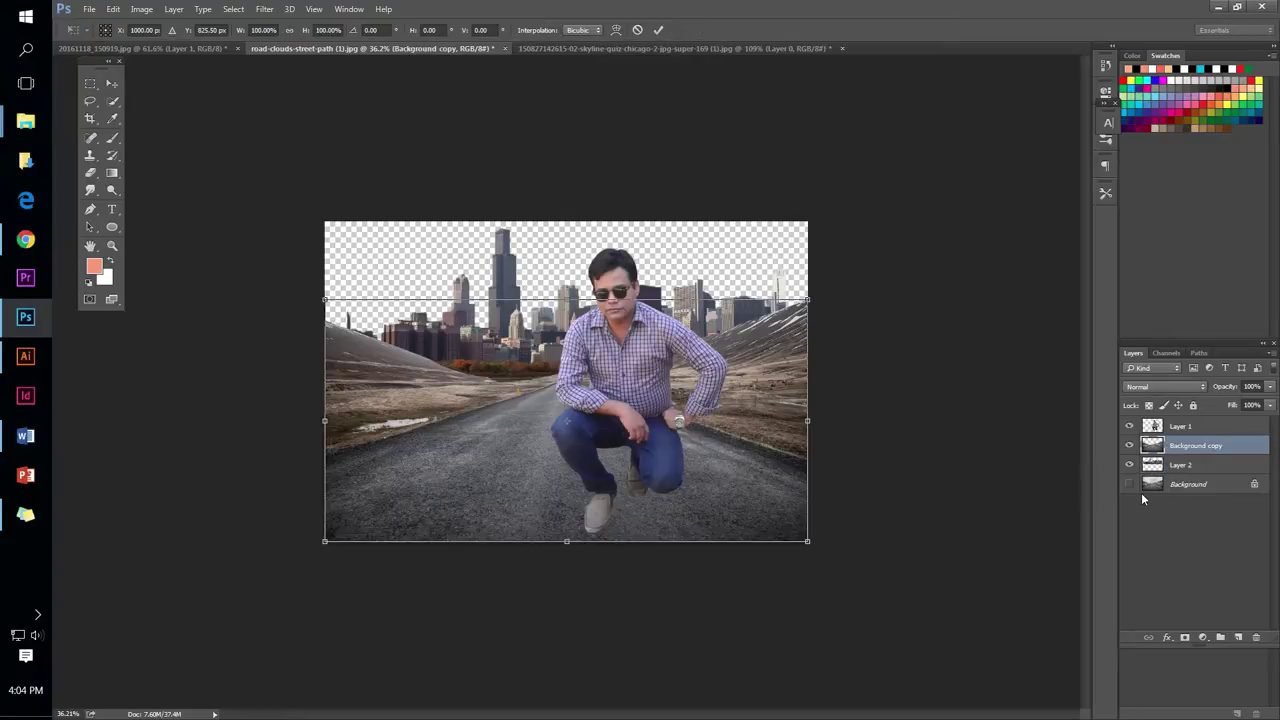
{"action": "left_click_drag", "start_coordinate": [808, 299], "coordinate": [815, 296]}
{"action": "left_click_drag", "start_coordinate": [808, 541], "coordinate": [821, 545]}
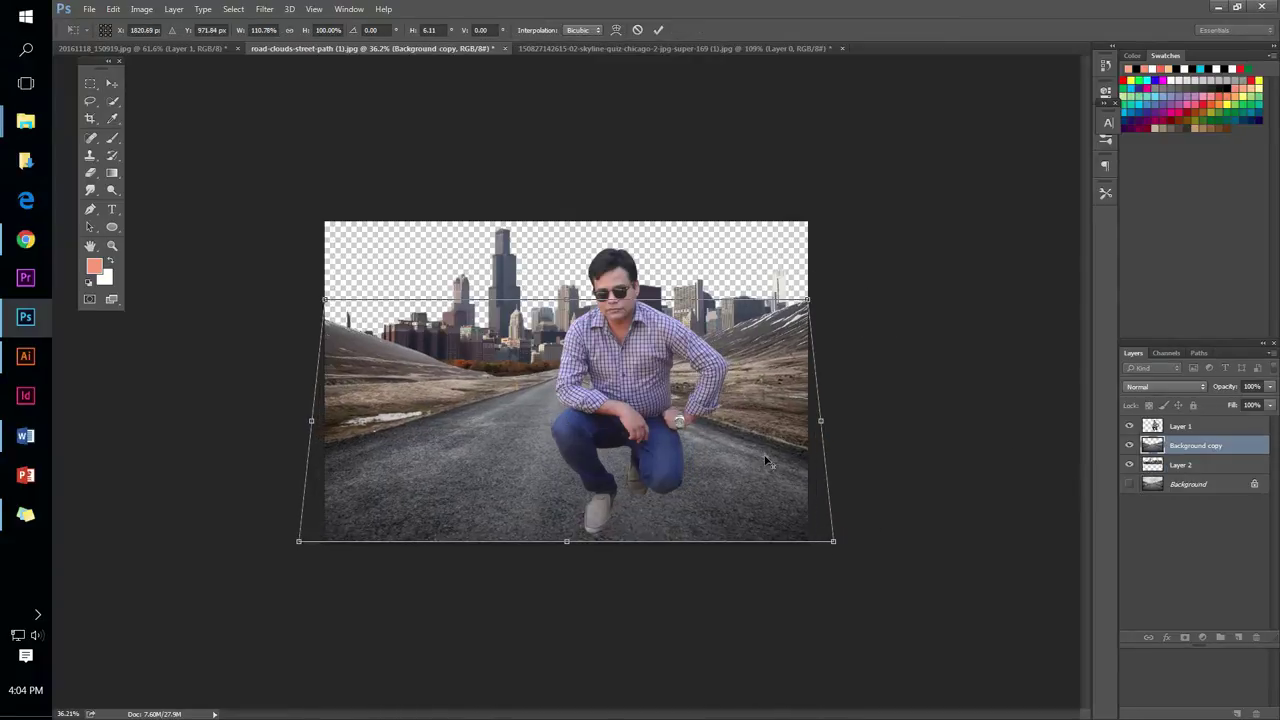
{"action": "key", "text": "Return"}
Add a new layer beneath the skyline and fill it with a vertical linear gradient fading from deep blue to white
{"action": "key", "text": "alt+bracketleft"}
{"action": "key", "text": "alt+bracketleft"}
{"action": "key", "text": "ctrl+shift+alt+n"}
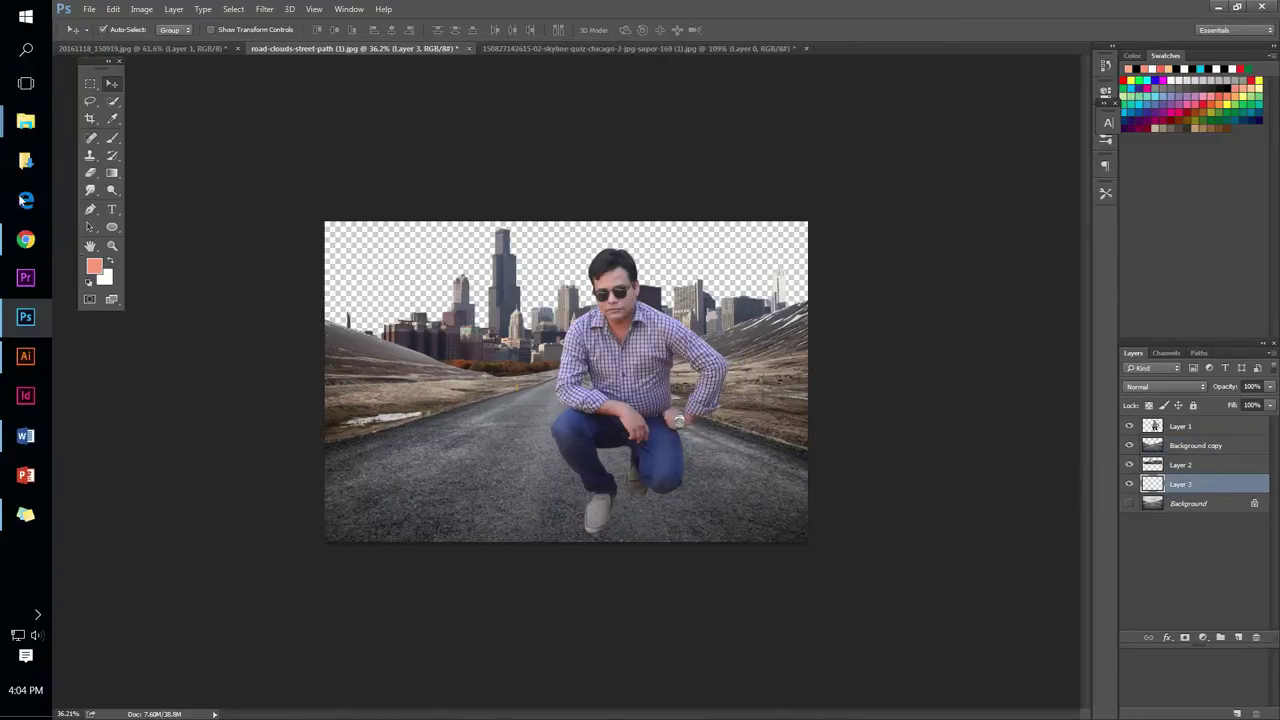
{"action": "left_click", "coordinate": [112, 173]}
{"action": "left_click", "coordinate": [120, 29]}
{"action": "left_click", "coordinate": [992, 276]}
{"action": "double_click", "coordinate": [944, 448]}
{"action": "left_click", "coordinate": [1014, 263]}
{"action": "left_click", "coordinate": [1160, 243]}
{"action": "left_click", "coordinate": [1177, 246]}
{"action": "left_click_drag", "start_coordinate": [600, 225], "coordinate": [600, 572]}
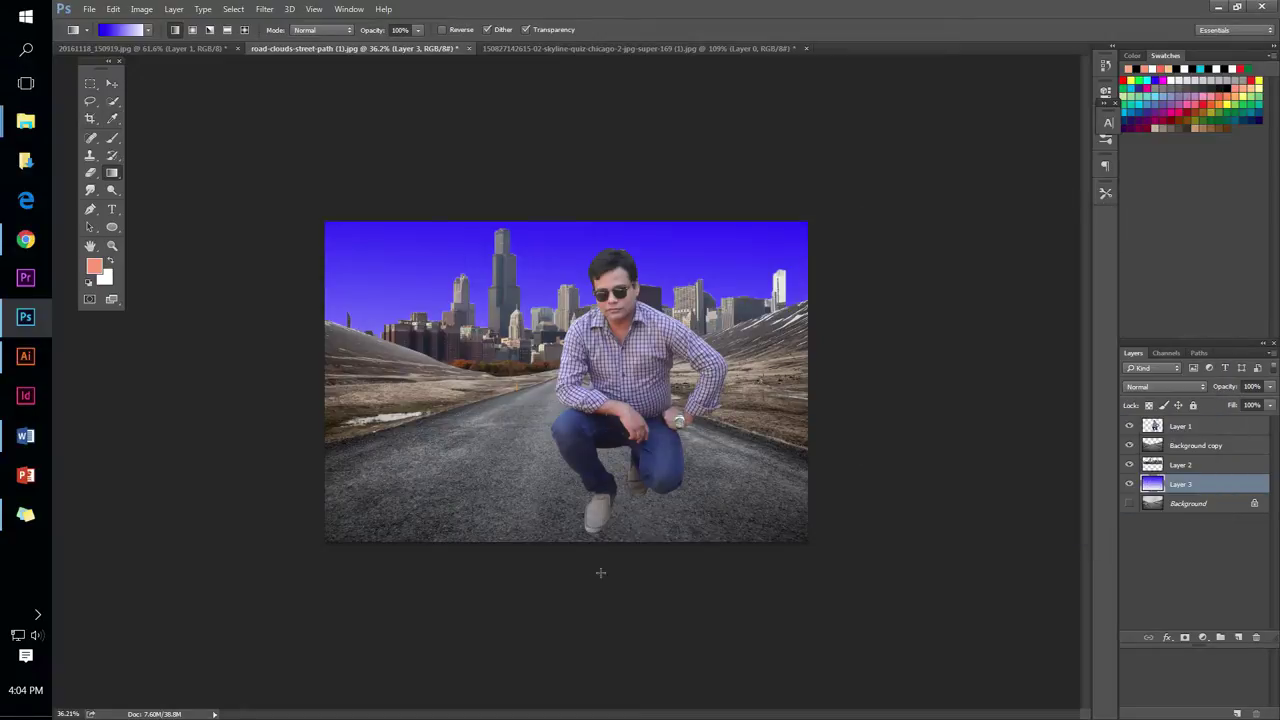
Undo the sky gradient and redraw it as a shorter downward blend starting above the canvas
{"action": "key", "text": "ctrl+z"}
{"action": "left_click_drag", "start_coordinate": [523, 116], "coordinate": [545, 295]}
{"action": "scroll", "coordinate": [131, 252], "scroll_direction": "down", "scroll_amount": 3}
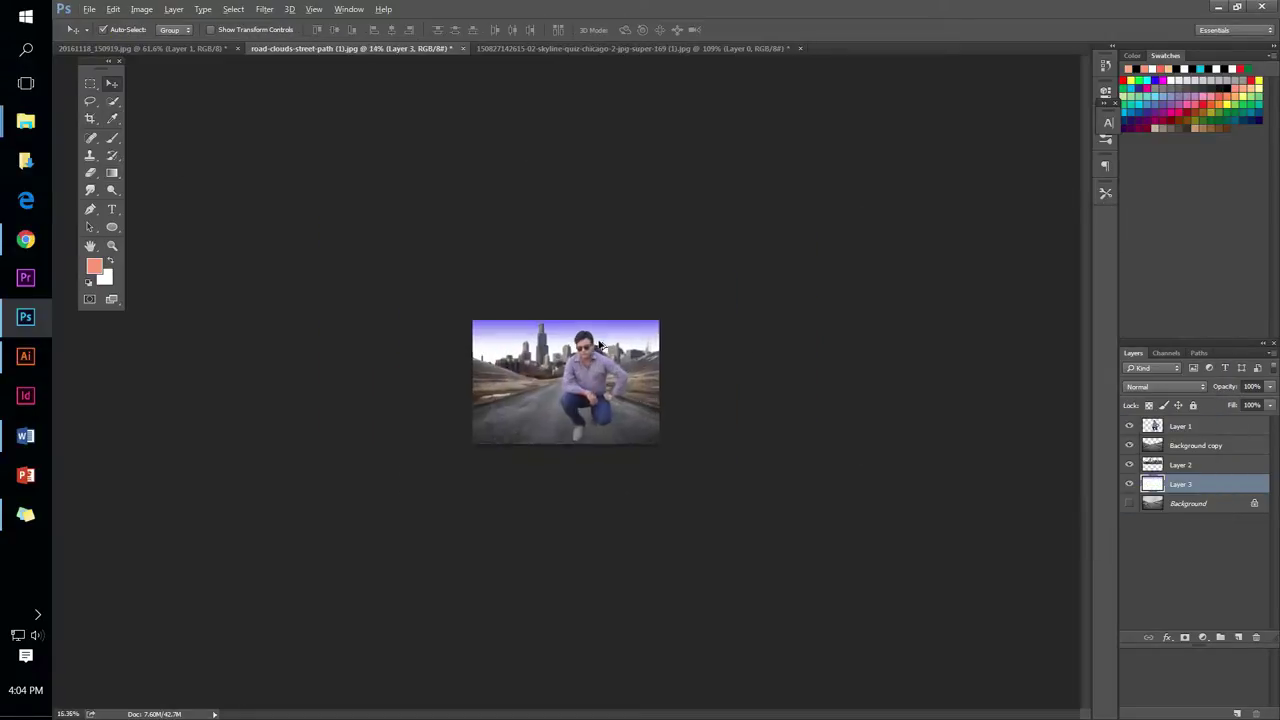
Change the gradient's white end colour to light blue for the sky behind the skyline
{"action": "scroll", "coordinate": [131, 252], "scroll_direction": "up", "scroll_amount": 1}
{"action": "left_click", "coordinate": [120, 29]}
{"action": "double_click", "coordinate": [1204, 448]}
{"action": "left_click_drag", "start_coordinate": [917, 216], "coordinate": [131, 109]}
{"action": "left_click", "coordinate": [265, 200]}
{"action": "left_click", "coordinate": [150, 152]}
{"action": "key", "text": "Return"}
{"action": "key", "text": "Return"}
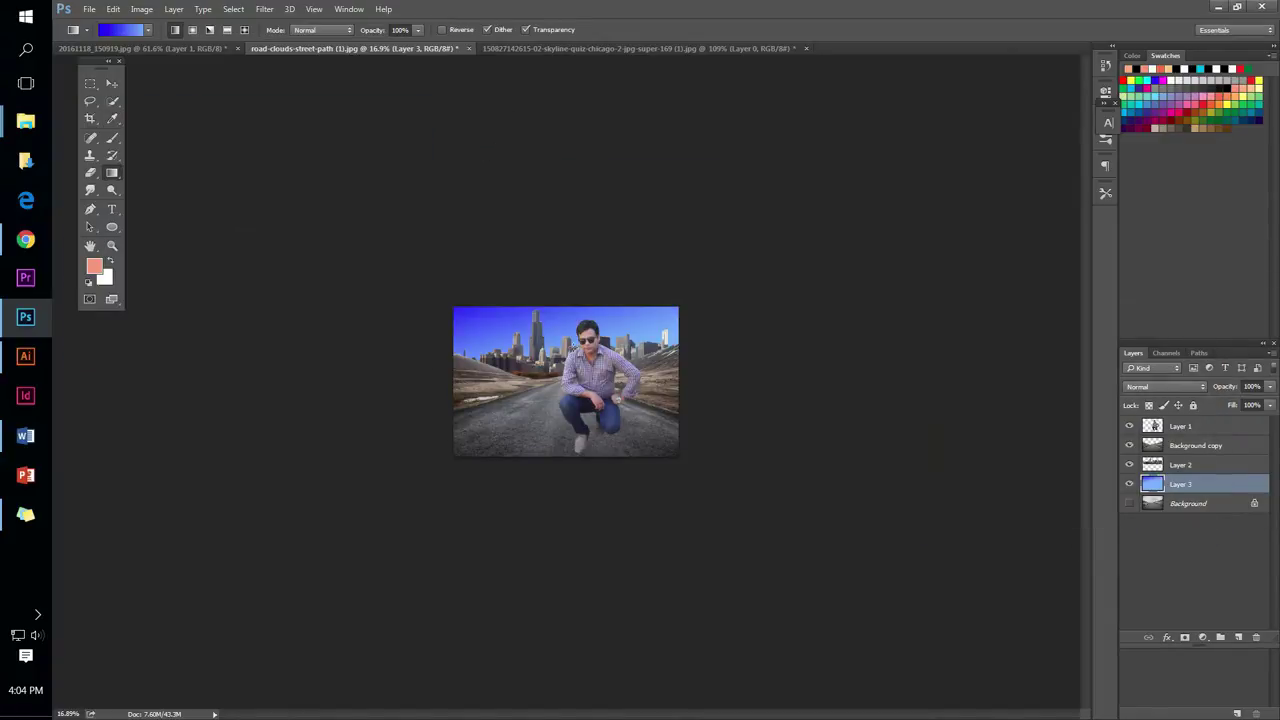
Add a new layer above the sky gradient and choose a cloud-shaped brush sized 400 px
{"action": "scroll", "coordinate": [390, 203], "scroll_direction": "up", "scroll_amount": 5}
{"action": "key", "text": "b"}
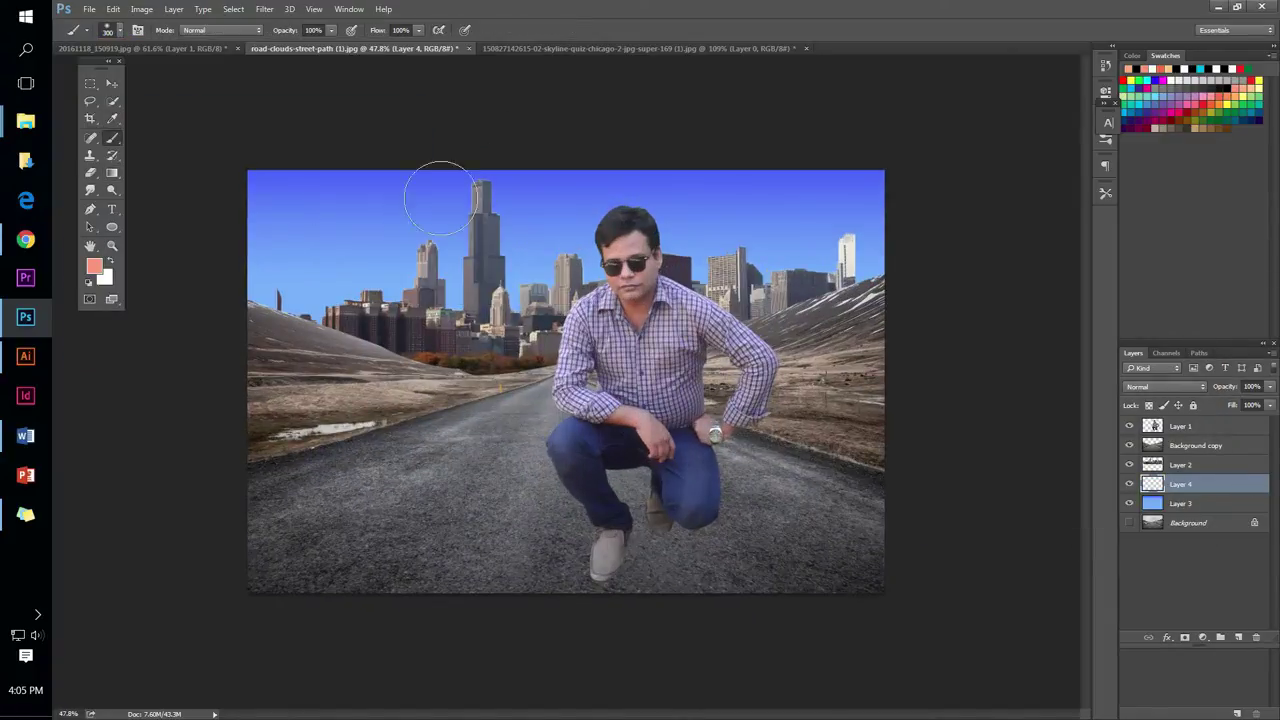
{"action": "right_click", "coordinate": [437, 191]}
{"action": "left_click", "coordinate": [384, 566]}
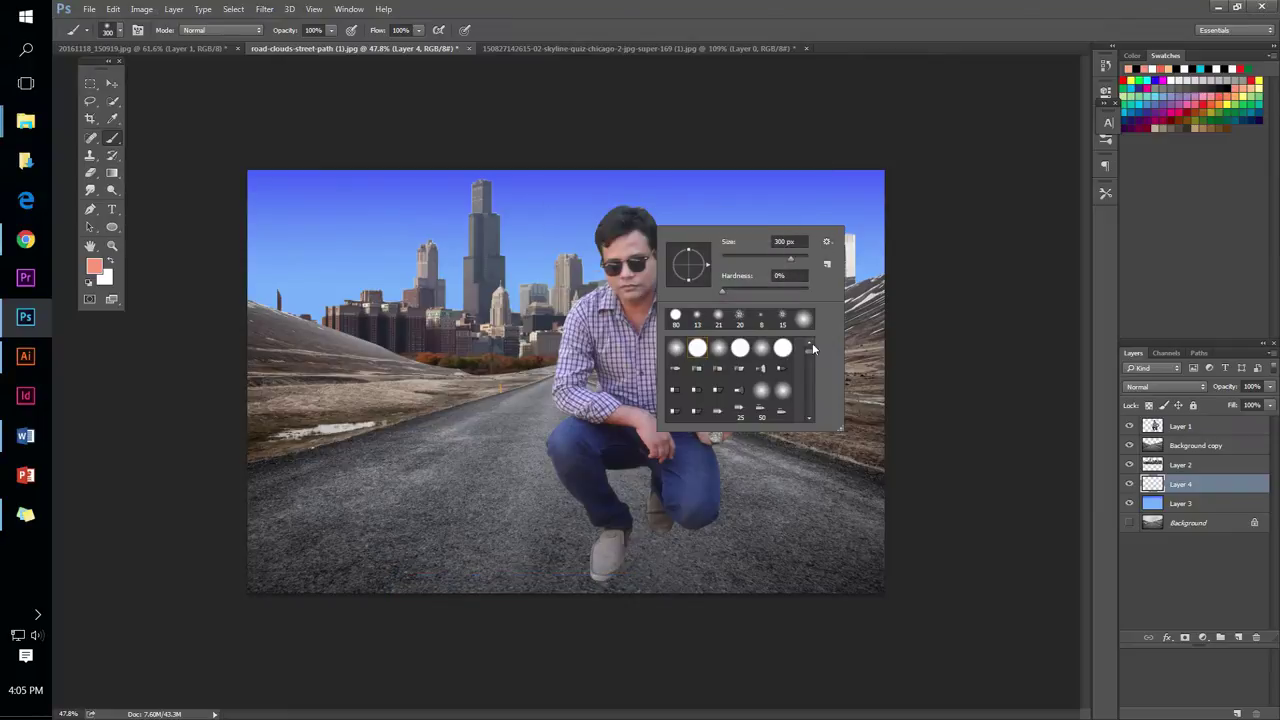
{"action": "key", "text": "Return"}
{"action": "key", "text": "bracketleft"}
{"action": "key", "text": "bracketleft"}
{"action": "key", "text": "bracketleft"}
{"action": "key", "text": "bracketleft"}
{"action": "key", "text": "bracketleft"}
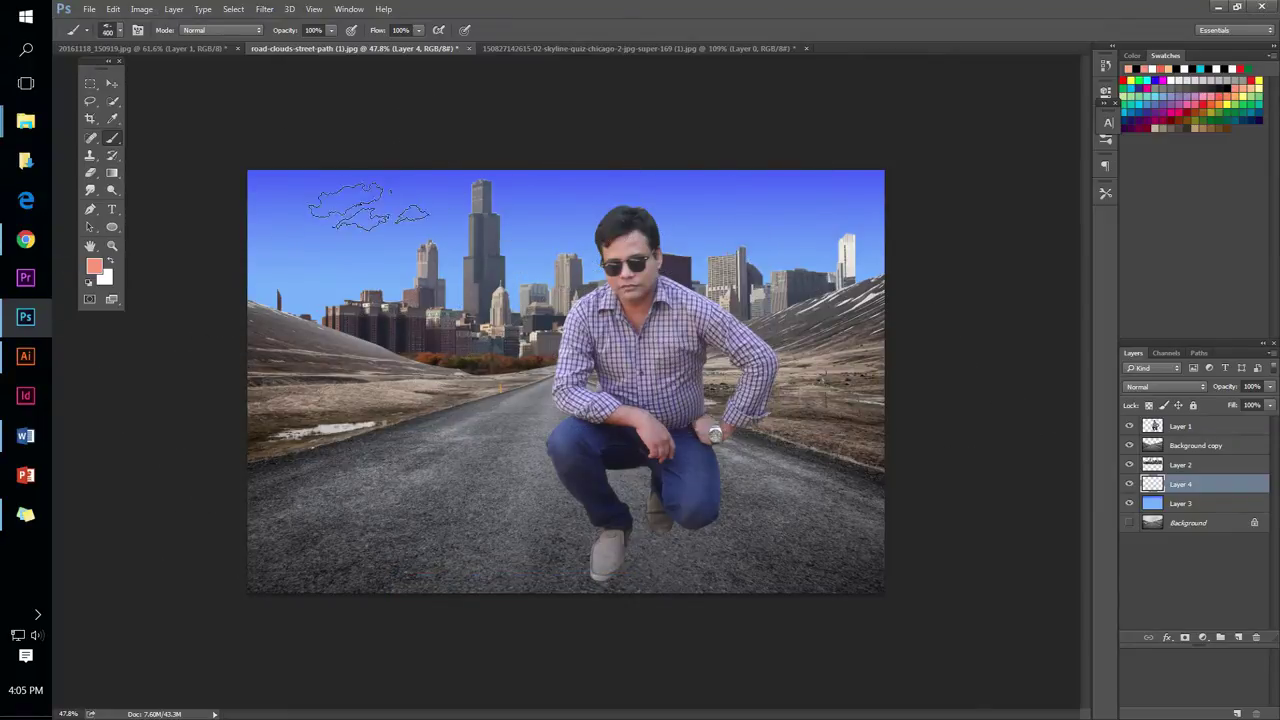
Stamp white clouds across the upper sky with a 500 px brush and a smaller 200 px cloud beside the tallest tower
{"action": "right_click", "coordinate": [400, 206]}
{"action": "left_click", "coordinate": [1250, 68]}
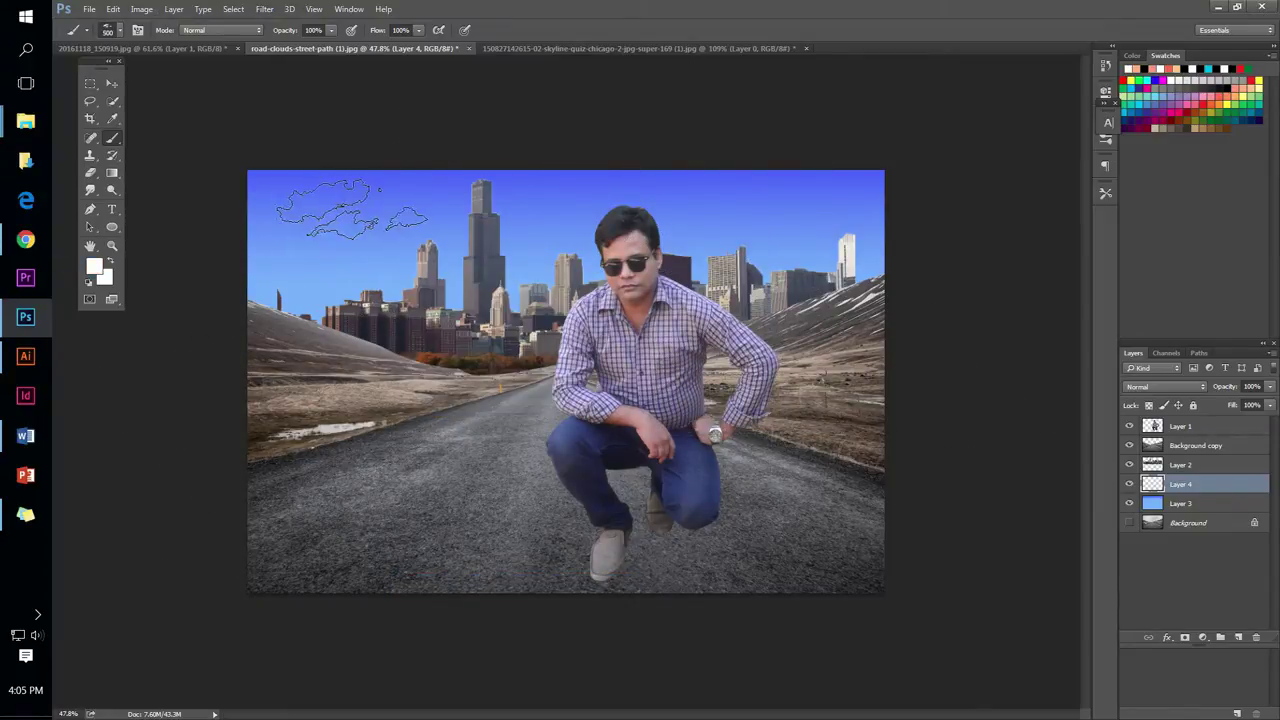
{"action": "left_click", "coordinate": [350, 205]}
{"action": "left_click", "coordinate": [880, 192]}
{"action": "left_click", "coordinate": [635, 178]}
{"action": "key", "text": "bracketleft"}
{"action": "key", "text": "bracketleft"}
{"action": "key", "text": "bracketleft"}
{"action": "left_click", "coordinate": [548, 243]}
{"action": "scroll", "coordinate": [548, 243], "scroll_direction": "down", "scroll_amount": 1}
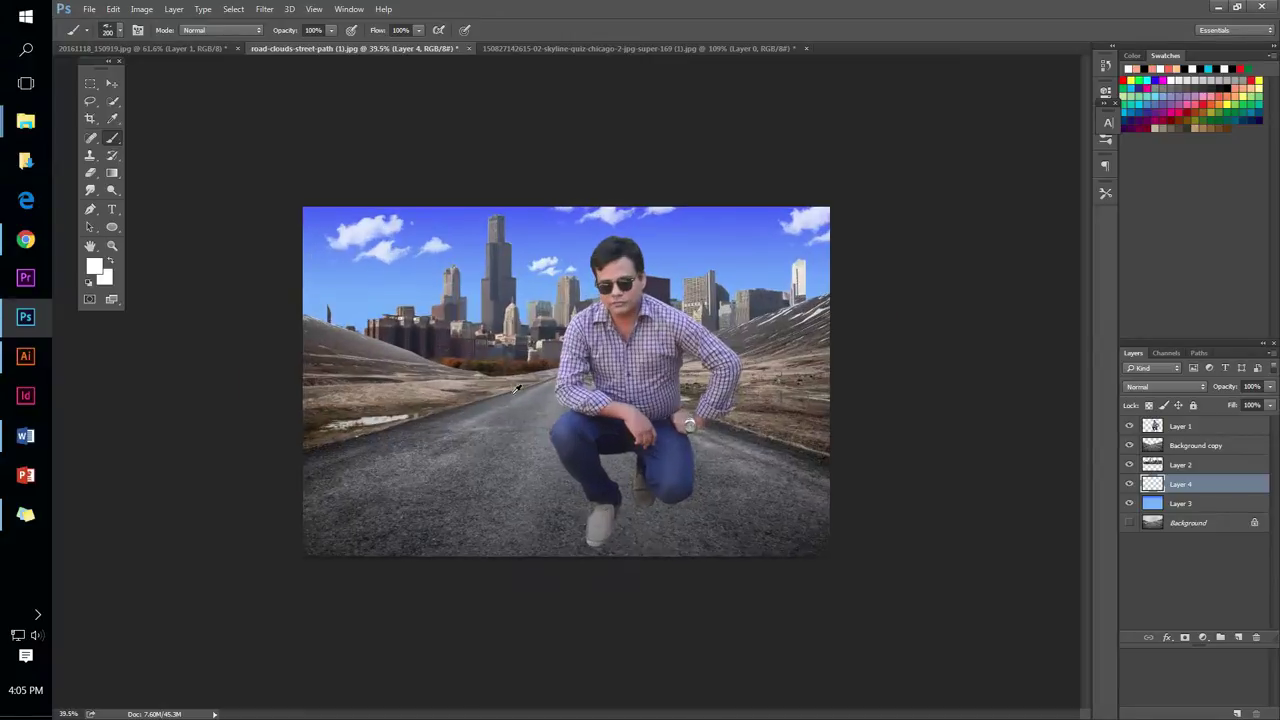
Add a layer mask to the background copy and activate the Brush tool
{"action": "key", "text": "v"}
{"action": "left_click", "coordinate": [1196, 445]}
{"action": "left_click", "coordinate": [1185, 637]}
{"action": "key", "text": "b"}
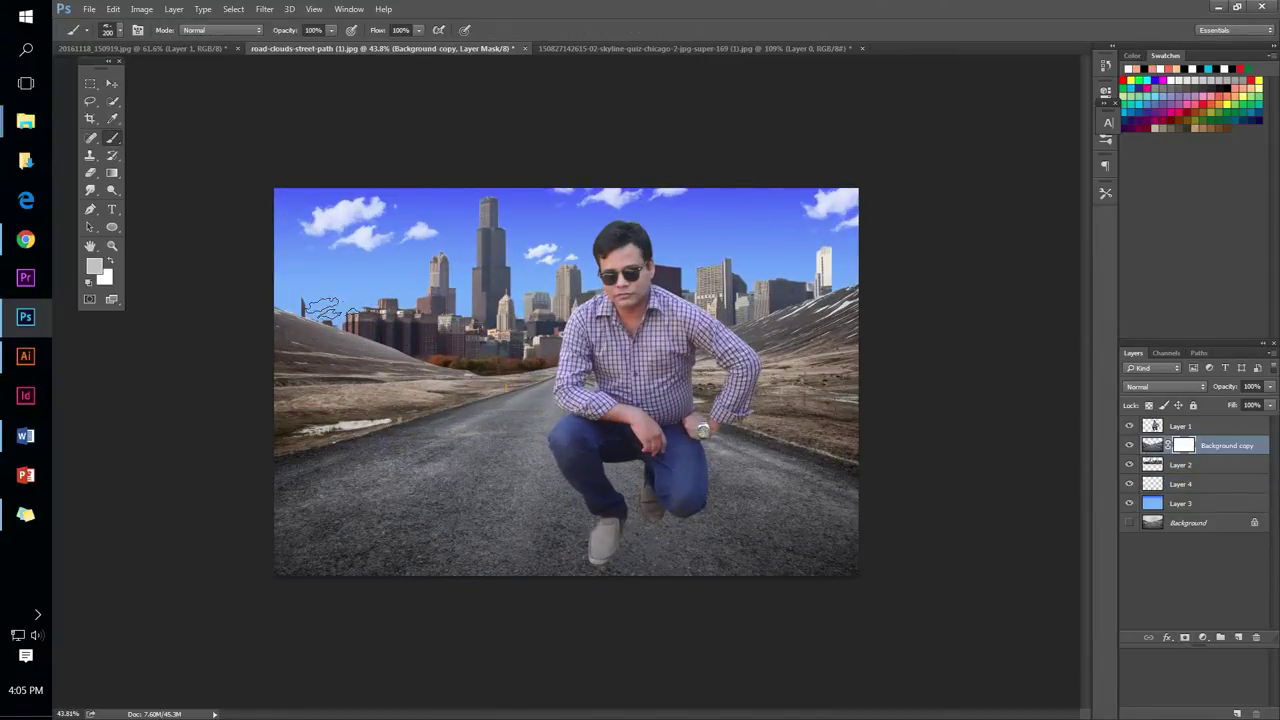
Replace the cloud brush with a round brush sized 100 px for painting on the mask
{"action": "right_click", "coordinate": [342, 302]}
{"action": "left_click", "coordinate": [340, 325]}
{"action": "key", "text": "bracketleft"}
{"action": "key", "text": "bracketleft"}
{"action": "key", "text": "bracketleft"}
{"action": "key", "text": "bracketleft"}
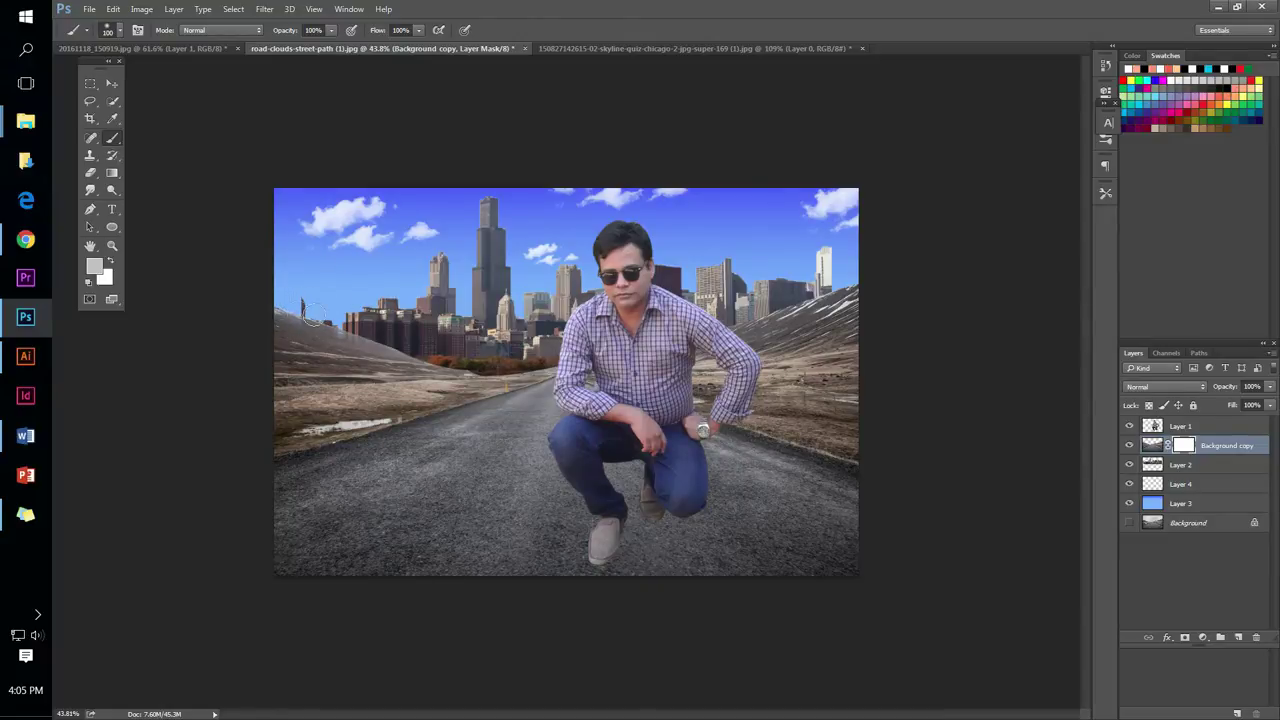
{"action": "right_click", "coordinate": [287, 331]}
{"action": "left_click", "coordinate": [398, 457]}
{"action": "key", "text": "Return"}
Hide the clouds layer and toggle the skyline and background copy layers off and on to compare their contents
{"action": "left_click", "coordinate": [1129, 464]}
{"action": "left_click", "coordinate": [1129, 483]}
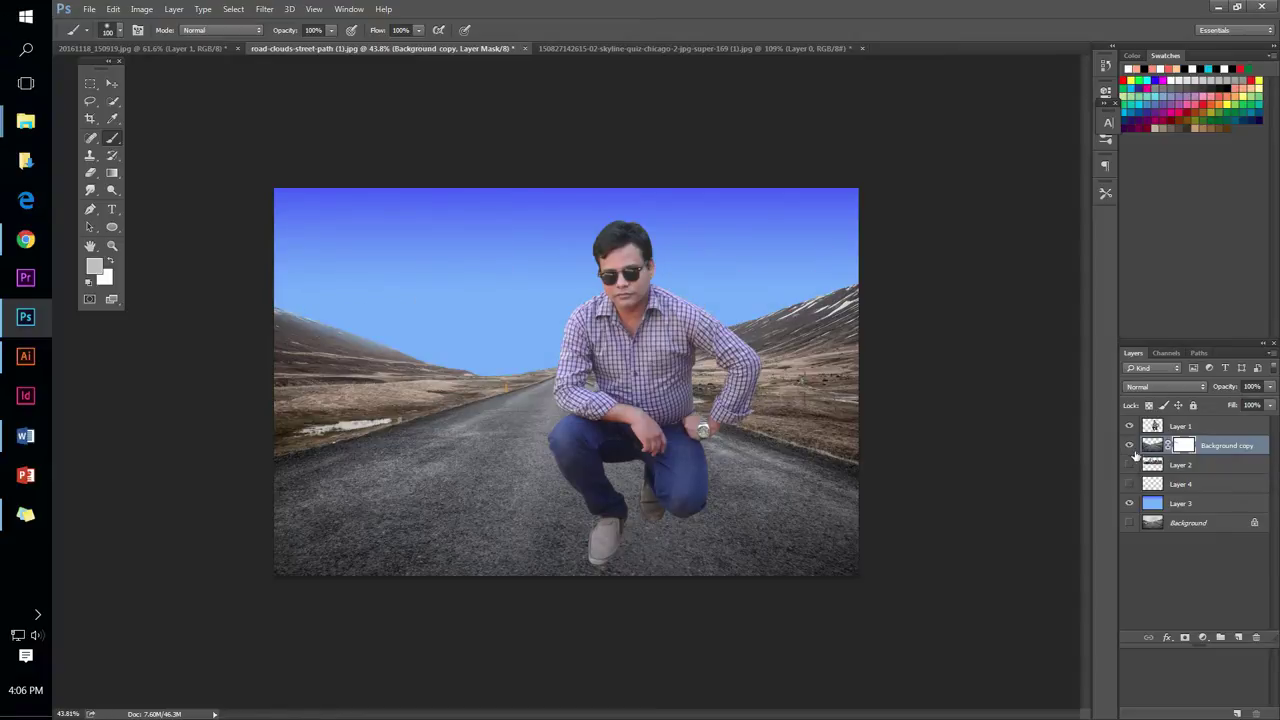
{"action": "left_click", "coordinate": [1129, 445]}
{"action": "left_click", "coordinate": [1129, 445]}
{"action": "left_click", "coordinate": [1129, 464]}
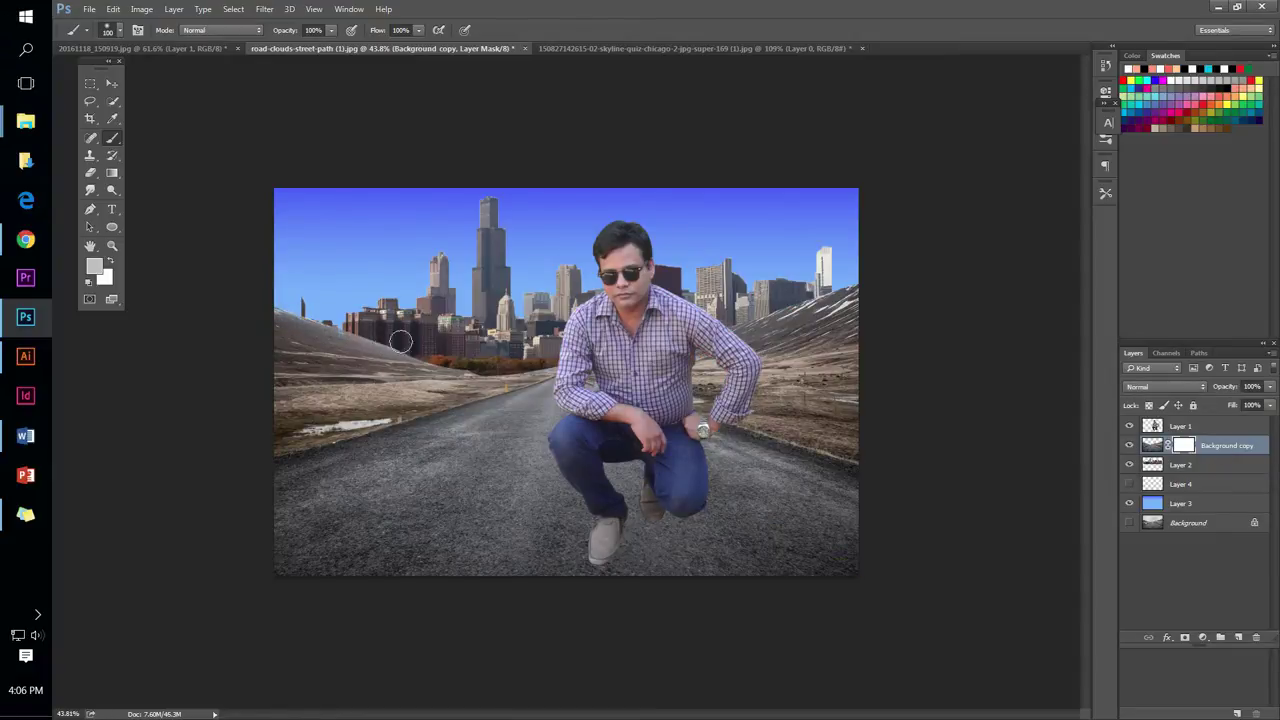
Reactivate the background copy's layer mask and set the foreground colour to black
{"action": "scroll", "coordinate": [397, 346], "scroll_direction": "down", "scroll_amount": 2}
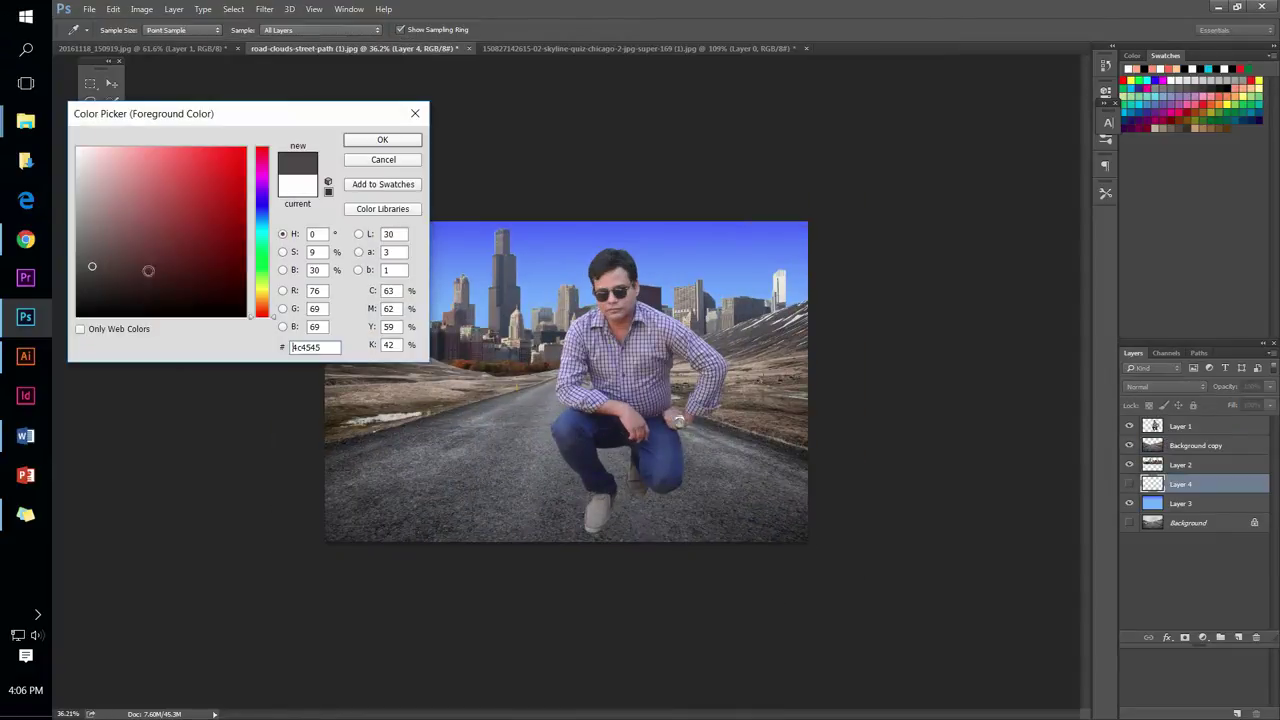
{"action": "left_click", "coordinate": [1190, 452]}
{"action": "left_click", "coordinate": [1183, 445]}
{"action": "scroll", "coordinate": [566, 381], "scroll_direction": "up", "scroll_amount": 2}
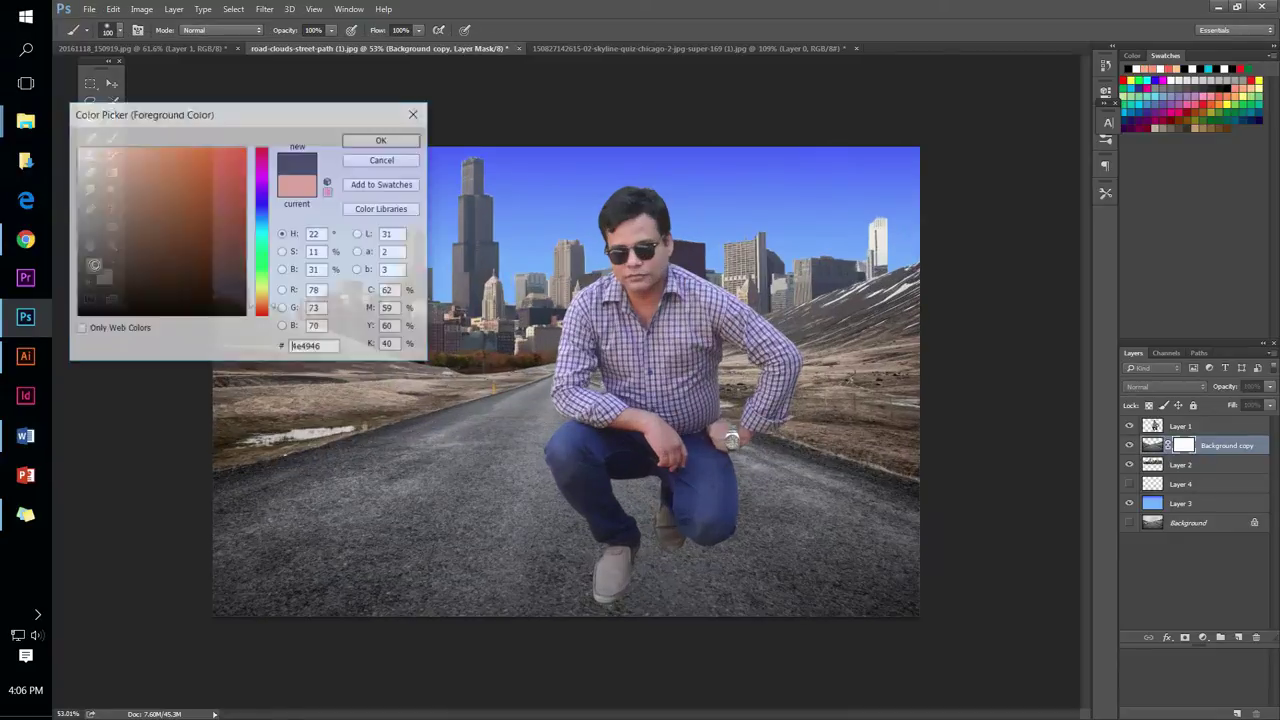
{"action": "scroll", "coordinate": [231, 286], "scroll_direction": "down", "scroll_amount": 2}
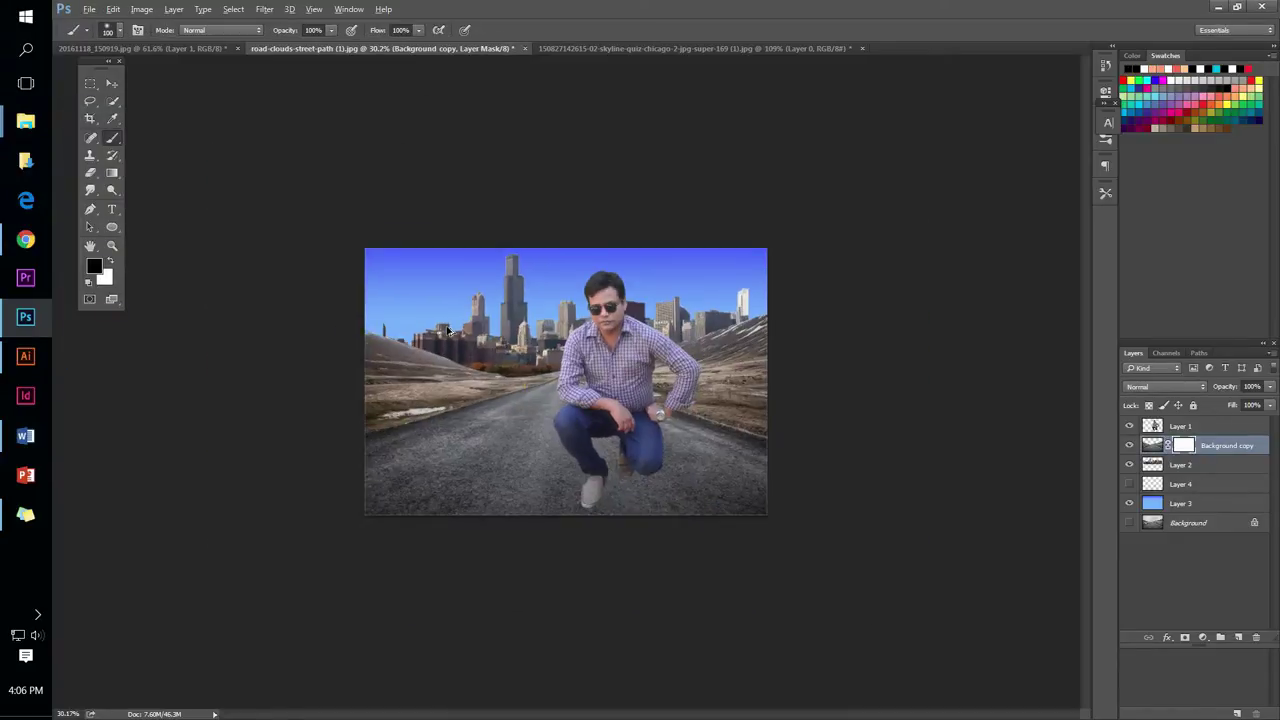
Paint black on the background copy's mask along the horizon to blend it into the skyline, and show the clouds layer
{"action": "scroll", "coordinate": [400, 290], "scroll_direction": "up", "scroll_amount": 1}
{"action": "right_click", "coordinate": [400, 290]}
{"action": "key", "text": "Return"}
{"action": "right_click", "coordinate": [347, 303]}
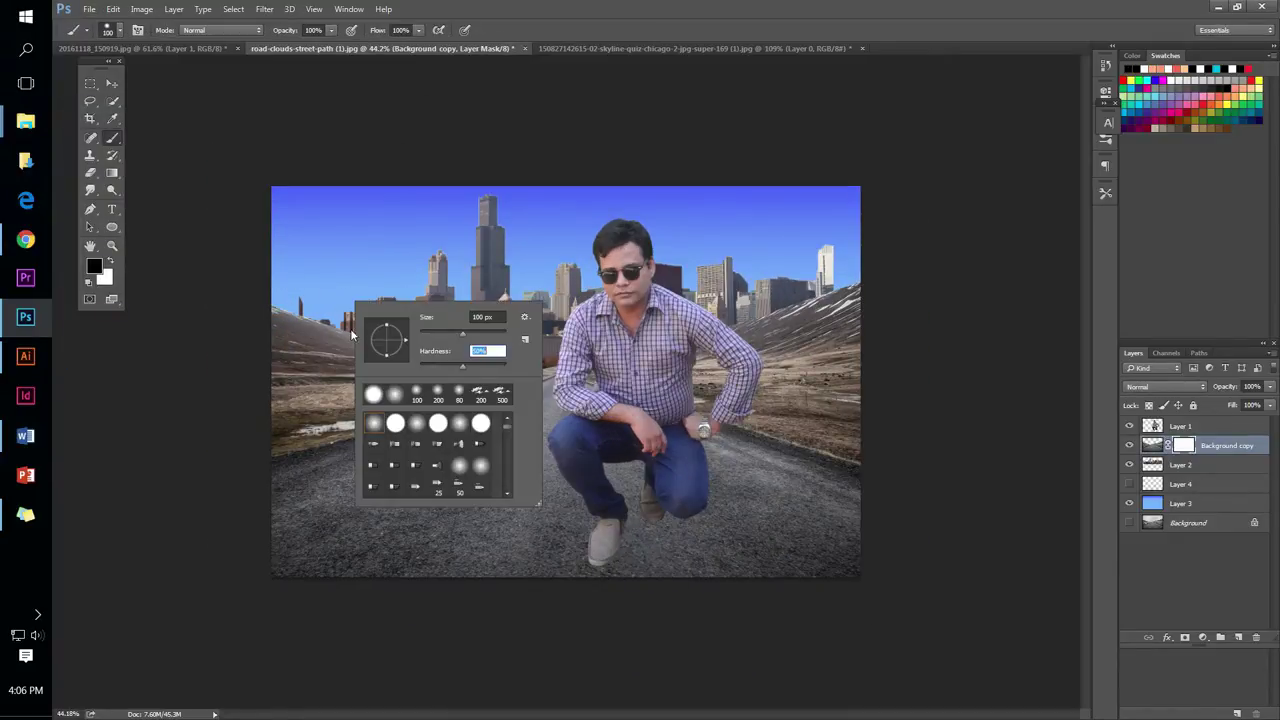
{"action": "key", "text": "Return"}
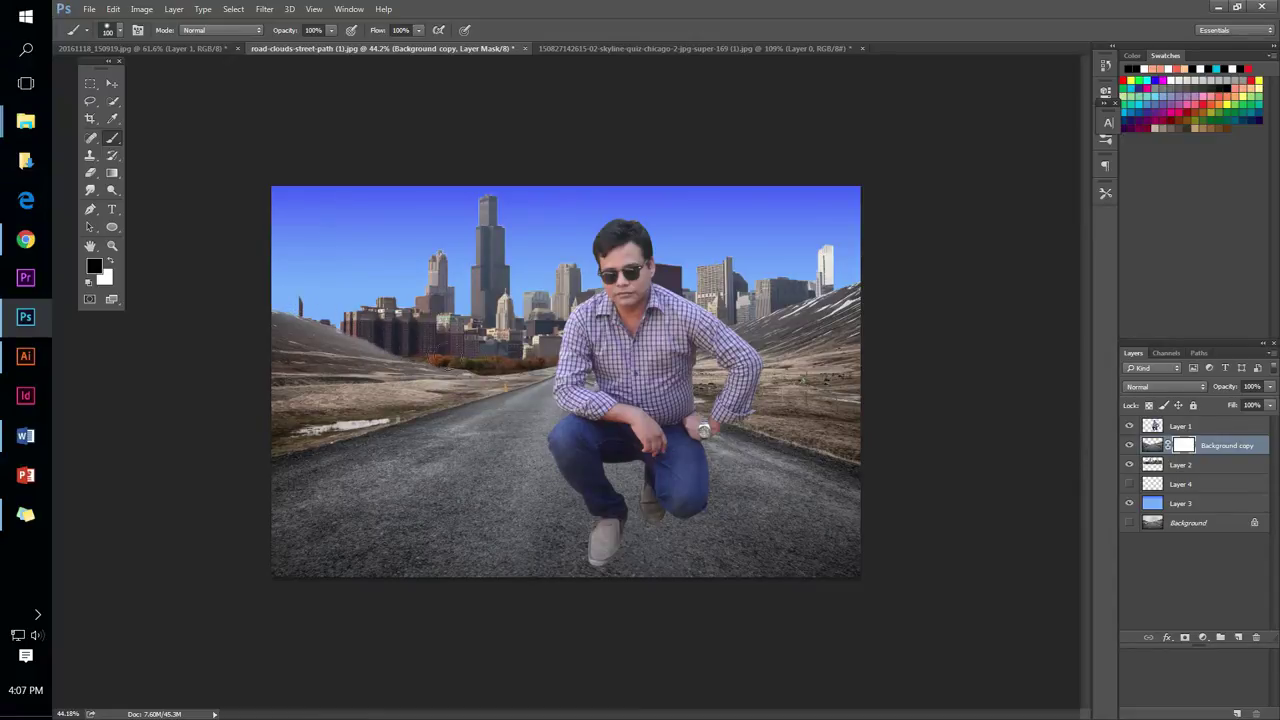
{"action": "scroll", "coordinate": [566, 381], "scroll_direction": "down", "scroll_amount": 3}
{"action": "scroll", "coordinate": [566, 381], "scroll_direction": "up", "scroll_amount": 2}
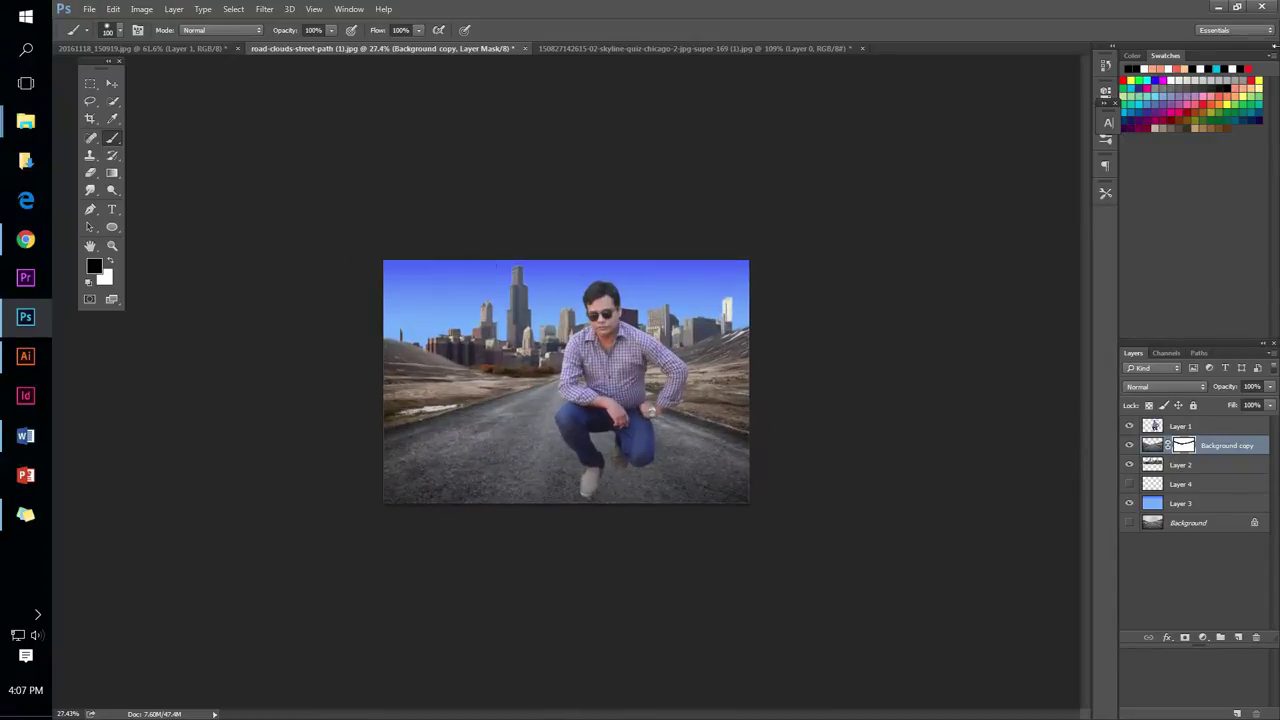
{"action": "left_click", "coordinate": [1160, 484]}
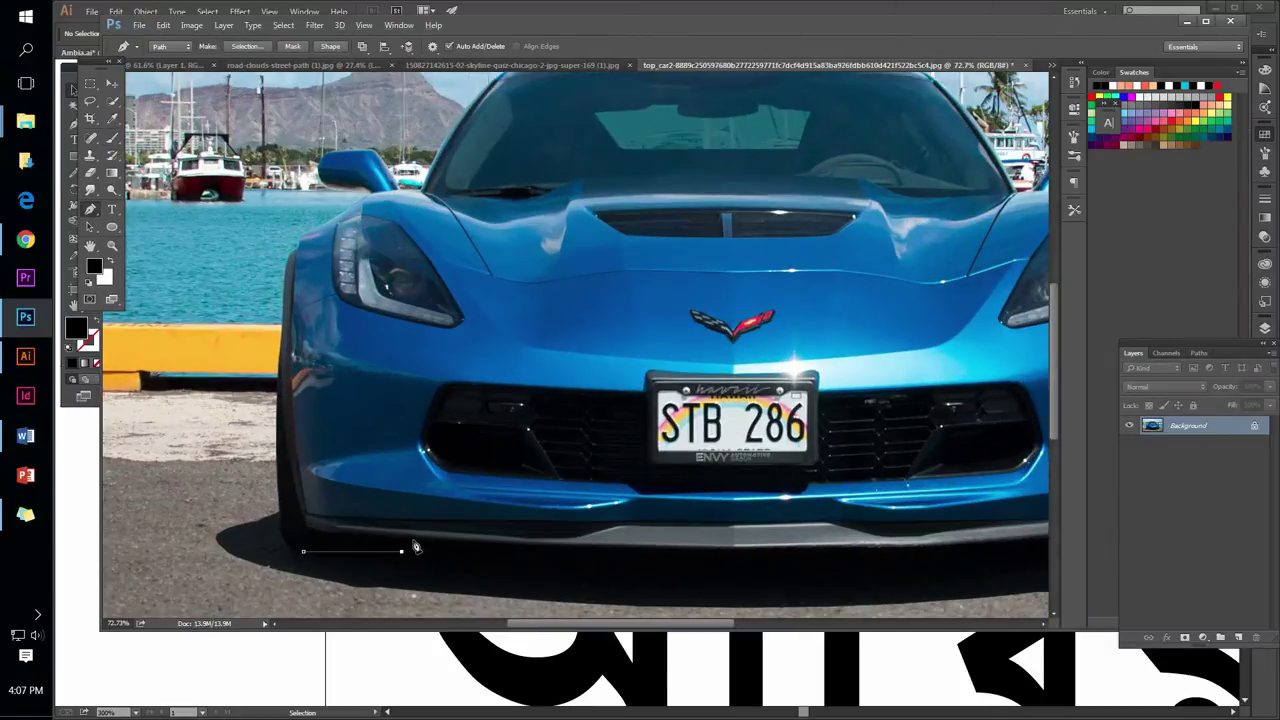
In the blue car photo, trace a Pen path along the front bumper's underside, right wheel, fender and right mirror up to the roof
{"action": "scroll", "coordinate": [321, 556], "scroll_direction": "right", "scroll_amount": 3}
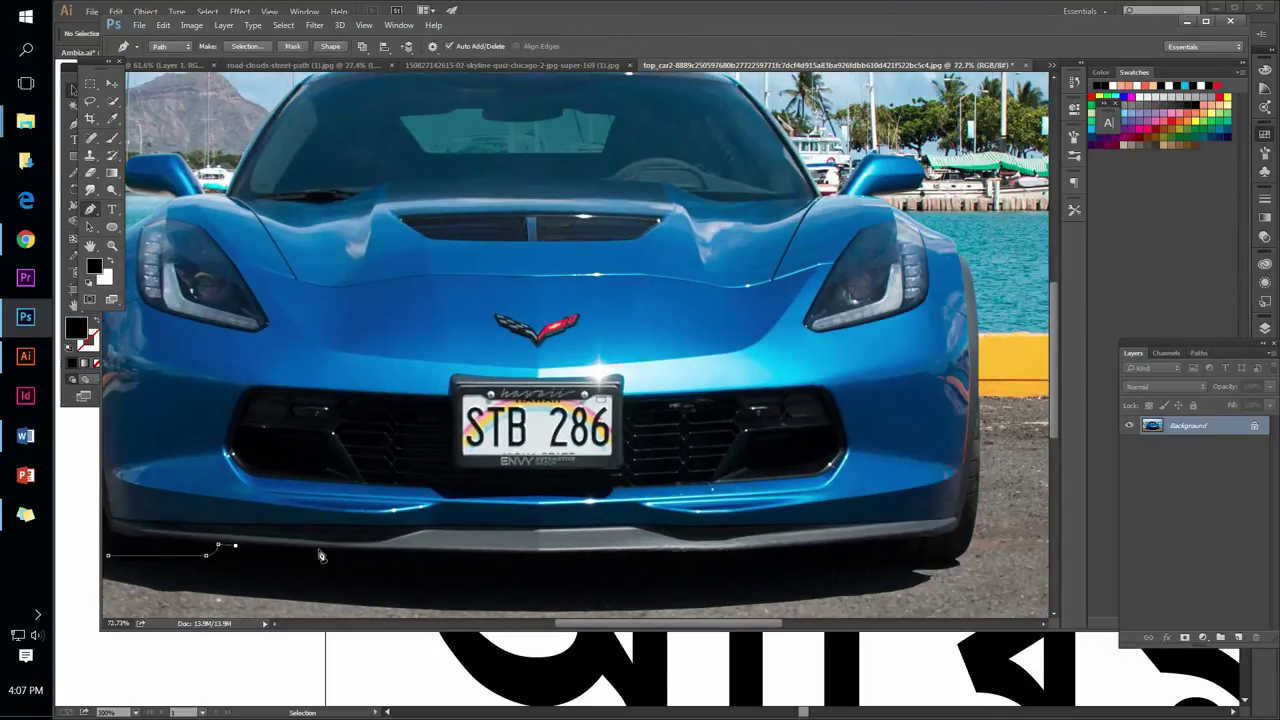
{"action": "left_click_drag", "start_coordinate": [753, 552], "coordinate": [794, 544]}
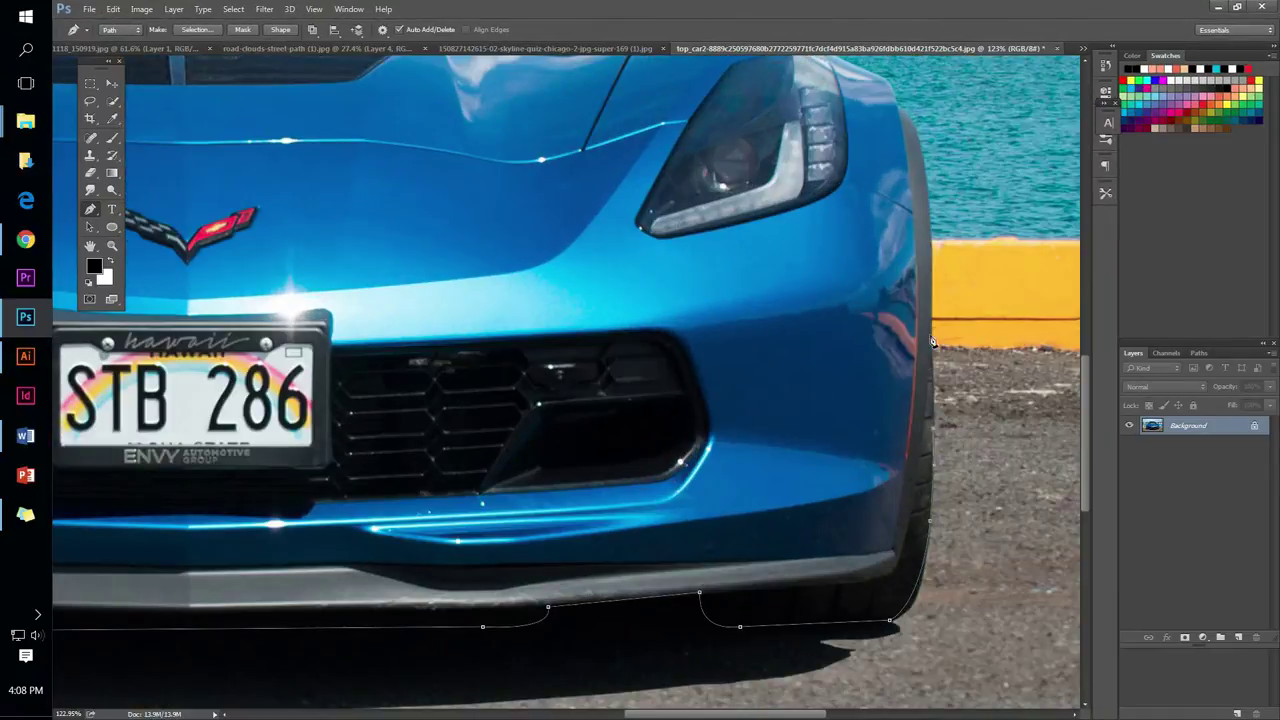
{"action": "scroll", "coordinate": [900, 330], "scroll_direction": "up", "scroll_amount": 5}
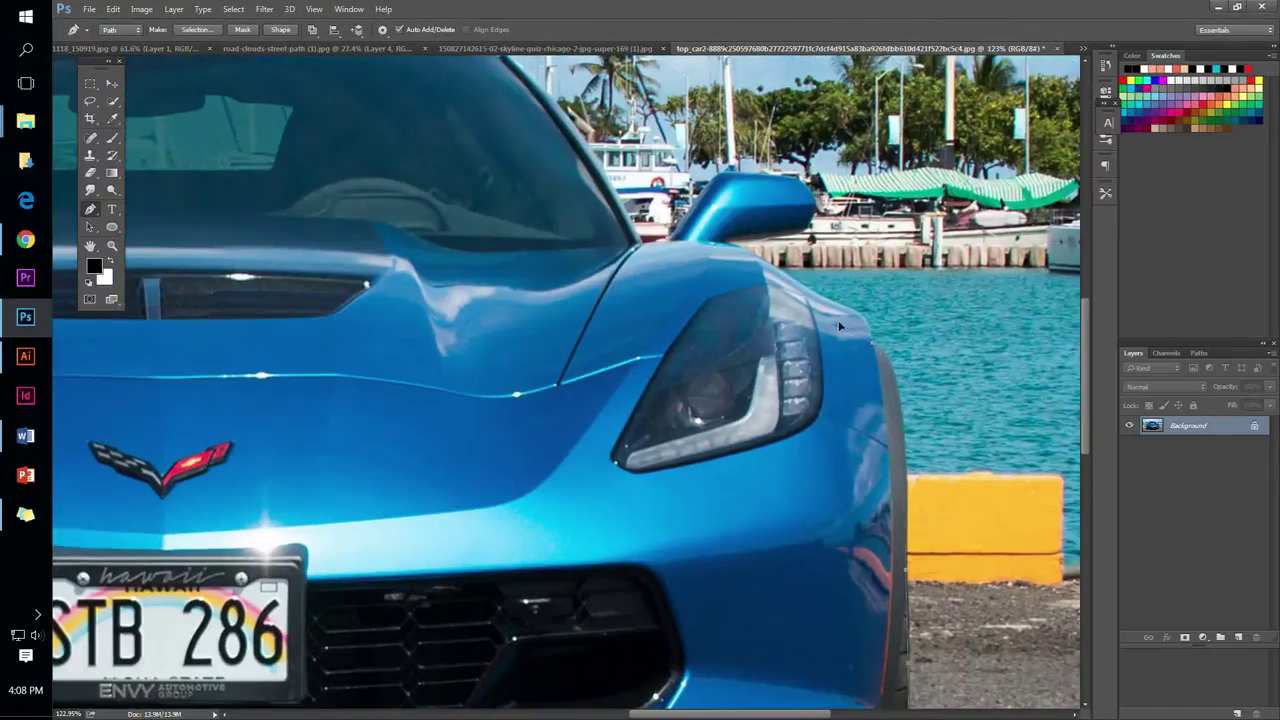
{"action": "scroll", "coordinate": [727, 248], "scroll_direction": "up", "scroll_amount": 3}
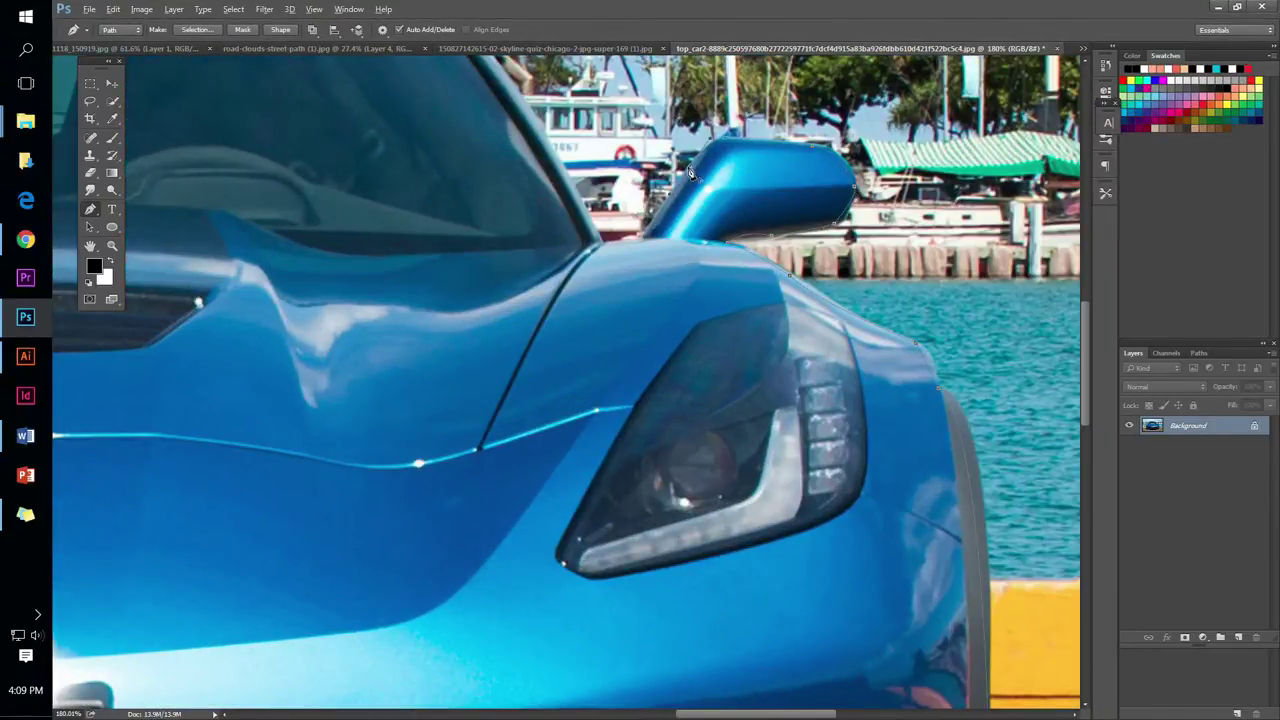
{"action": "scroll", "coordinate": [603, 250], "scroll_direction": "up", "scroll_amount": 15}
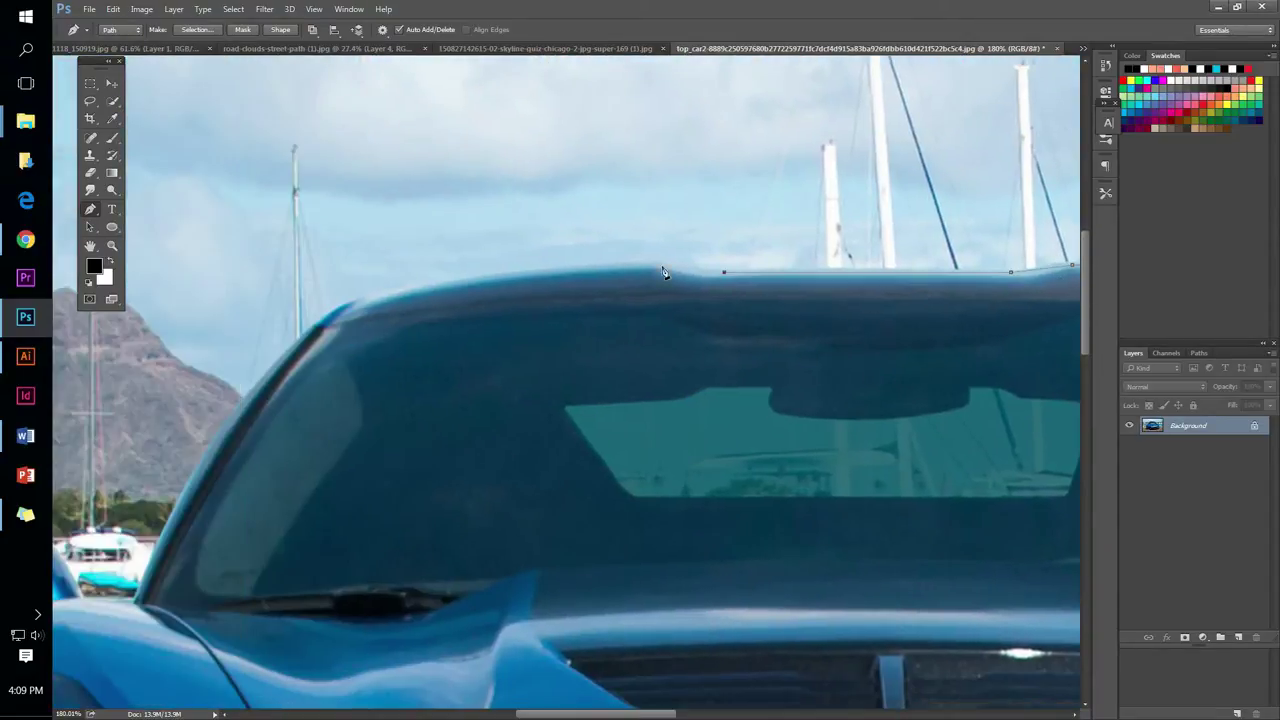
Continue the Pen path over the roof, down the left windshield pillar and around the left mirror
{"action": "left_click", "coordinate": [663, 270]}
{"action": "scroll", "coordinate": [663, 270], "scroll_direction": "left", "scroll_amount": 5}
{"action": "scroll", "coordinate": [663, 270], "scroll_direction": "down", "scroll_amount": 3}
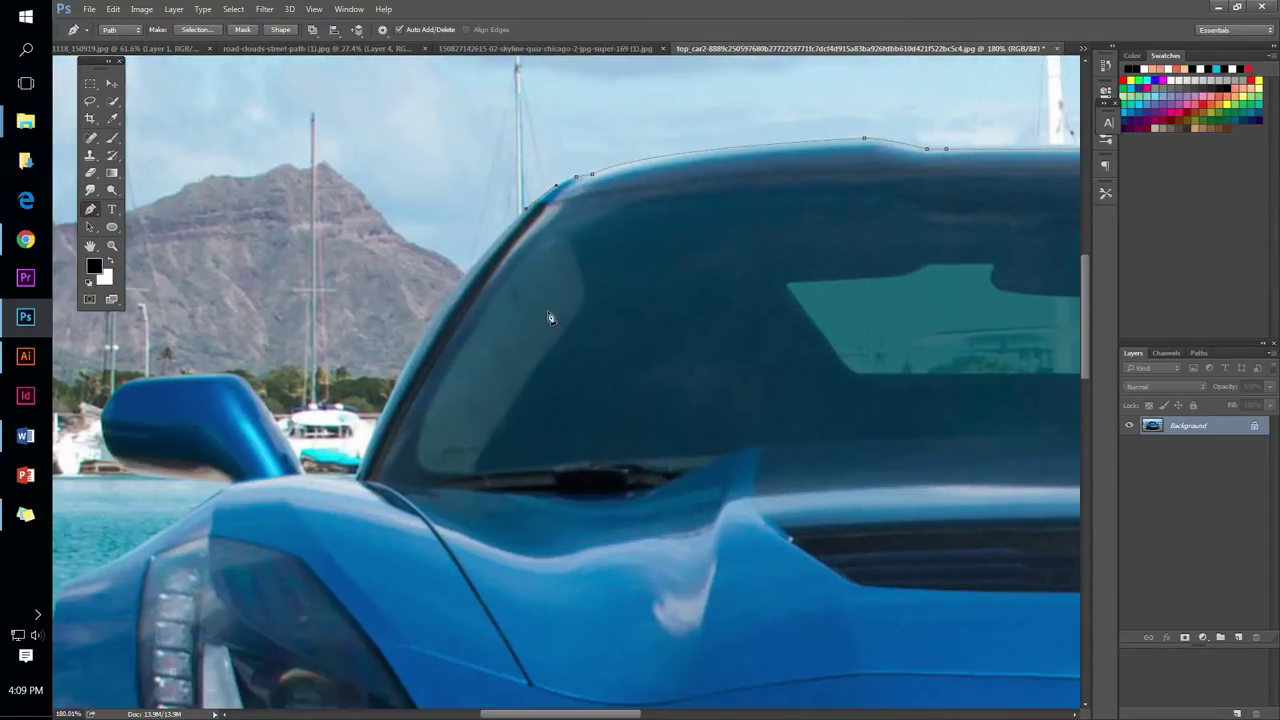
{"action": "scroll", "coordinate": [549, 318], "scroll_direction": "down", "scroll_amount": 3}
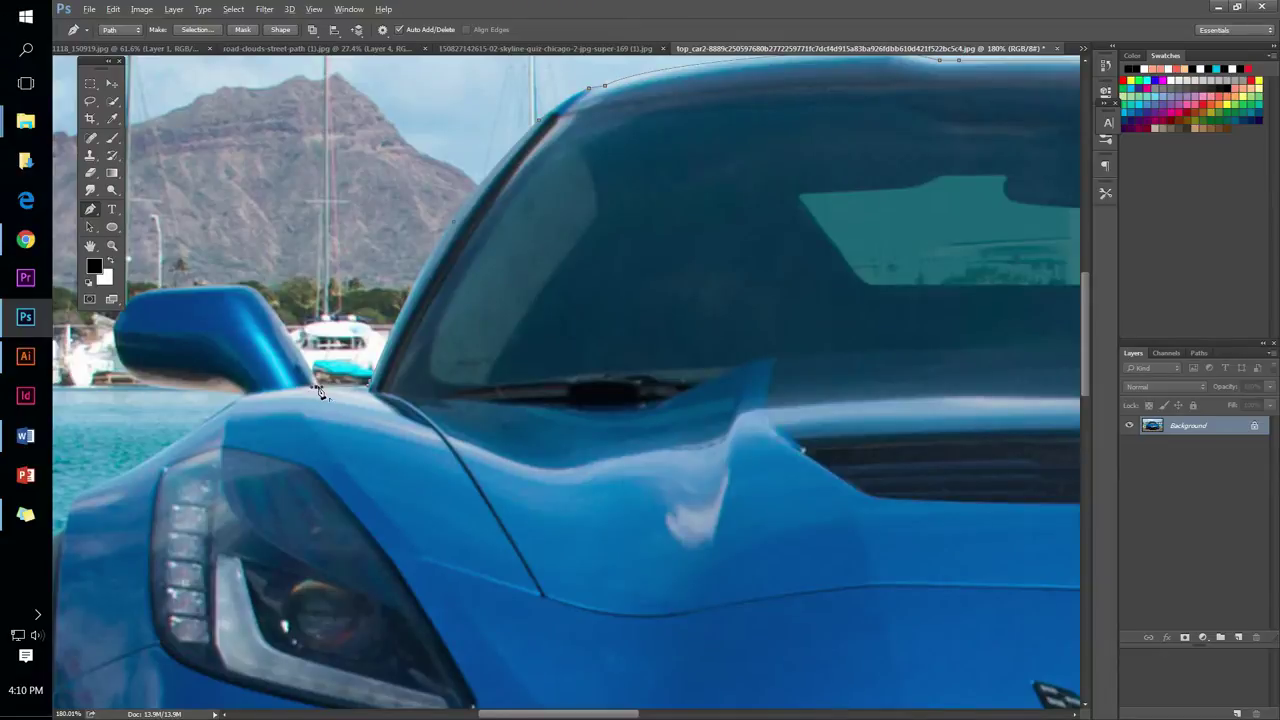
{"action": "scroll", "coordinate": [320, 392], "scroll_direction": "left", "scroll_amount": 5}
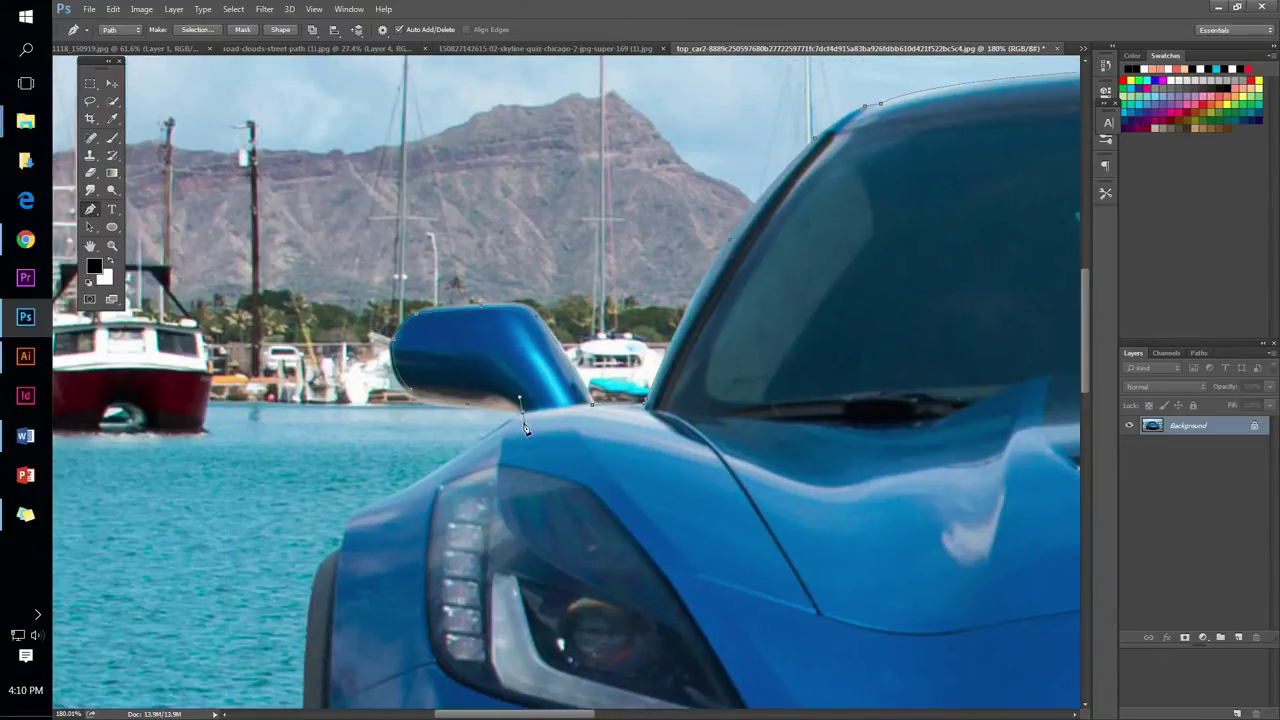
{"action": "left_click", "coordinate": [478, 433]}
Finish the path along the car's left fender and wheel, and copy the selected car onto a new layer
{"action": "scroll", "coordinate": [481, 438], "scroll_direction": "down", "scroll_amount": 6}
{"action": "scroll", "coordinate": [481, 438], "scroll_direction": "left", "scroll_amount": 1}
{"action": "left_click_drag", "start_coordinate": [421, 353], "coordinate": [460, 110]}
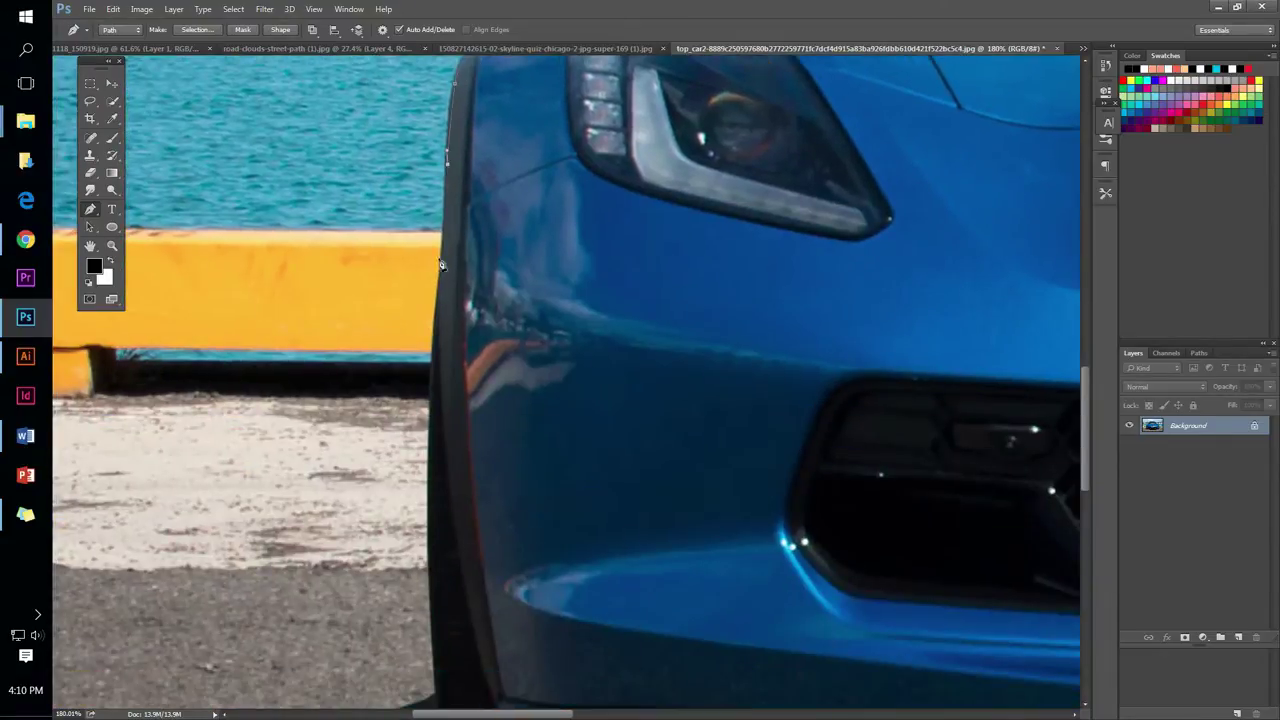
{"action": "left_click", "coordinate": [436, 350]}
{"action": "left_click_drag", "start_coordinate": [460, 409], "coordinate": [455, 189]}
{"action": "left_click_drag", "start_coordinate": [428, 345], "coordinate": [398, 215]}
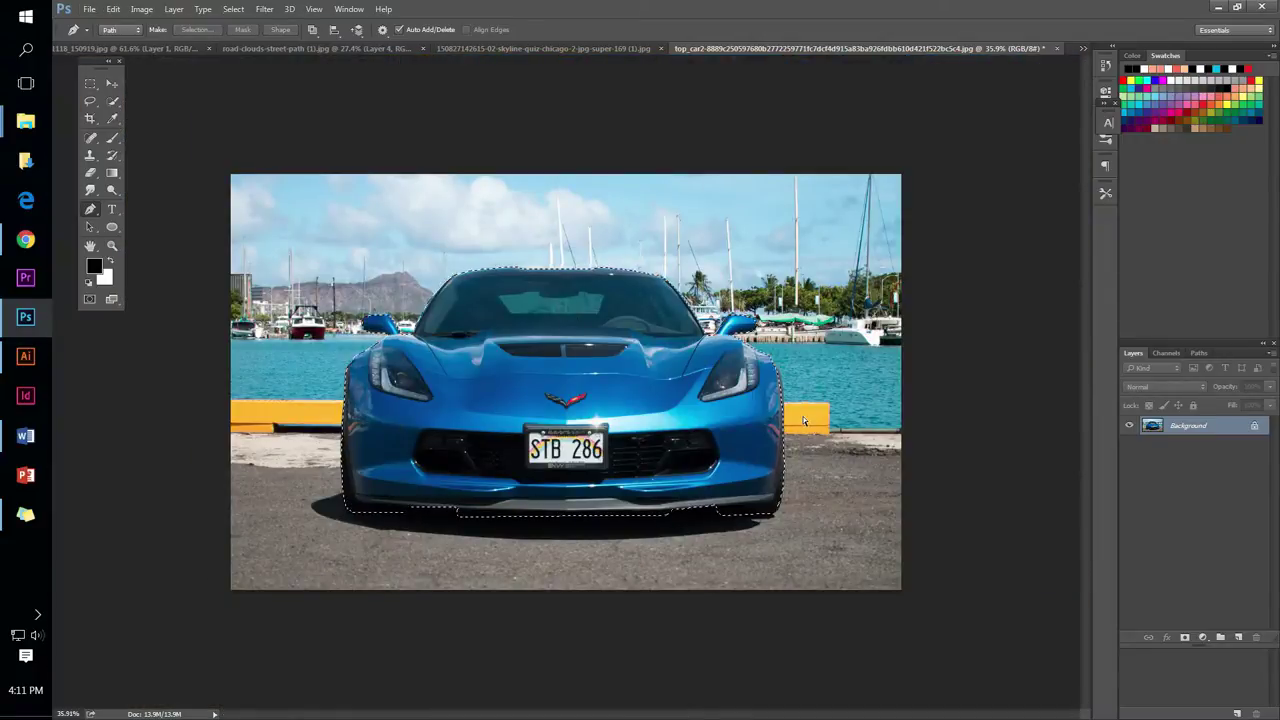
{"action": "key", "text": "ctrl+j"}
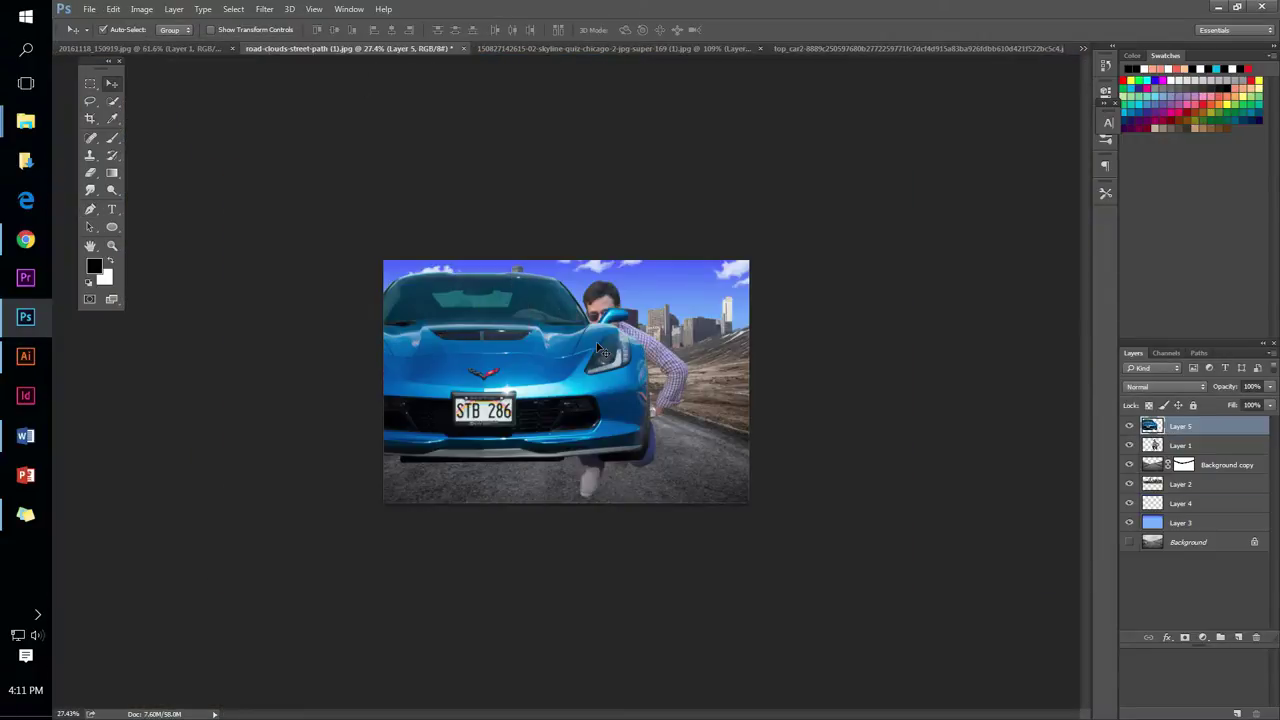
Convert the car layer in the road composite to a smart object, and scale it down on the road beneath the man's layer
{"action": "right_click", "coordinate": [1190, 426]}
{"action": "key", "text": "Escape"}
{"action": "key", "text": "ctrl+t"}
{"action": "left_click_drag", "start_coordinate": [805, 271], "coordinate": [642, 408]}
{"action": "key", "text": "Return"}
{"action": "key", "text": "ctrl+bracketleft"}
{"action": "left_click", "coordinate": [553, 400]}
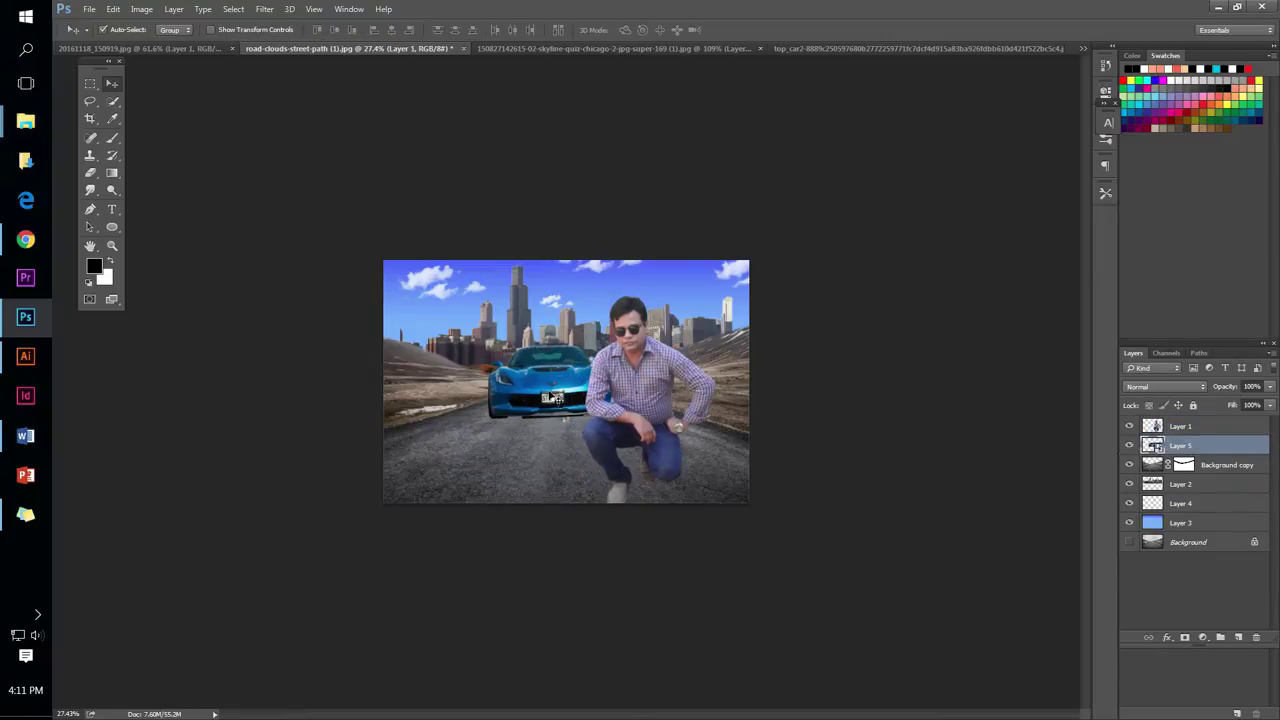
{"action": "key", "text": "Escape"}
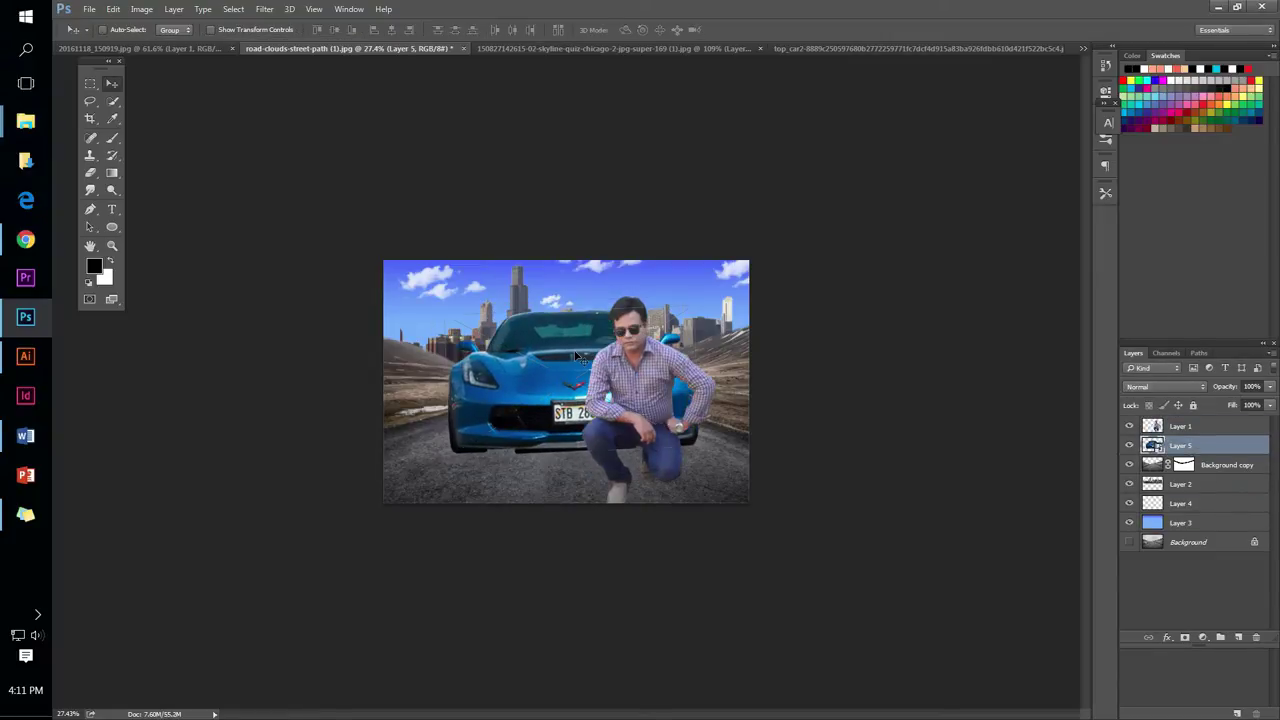
Reposition the skyline layer and stretch it to span the full canvas width
{"action": "left_click", "coordinate": [1180, 484]}
{"action": "left_click_drag", "start_coordinate": [670, 330], "coordinate": [494, 368]}
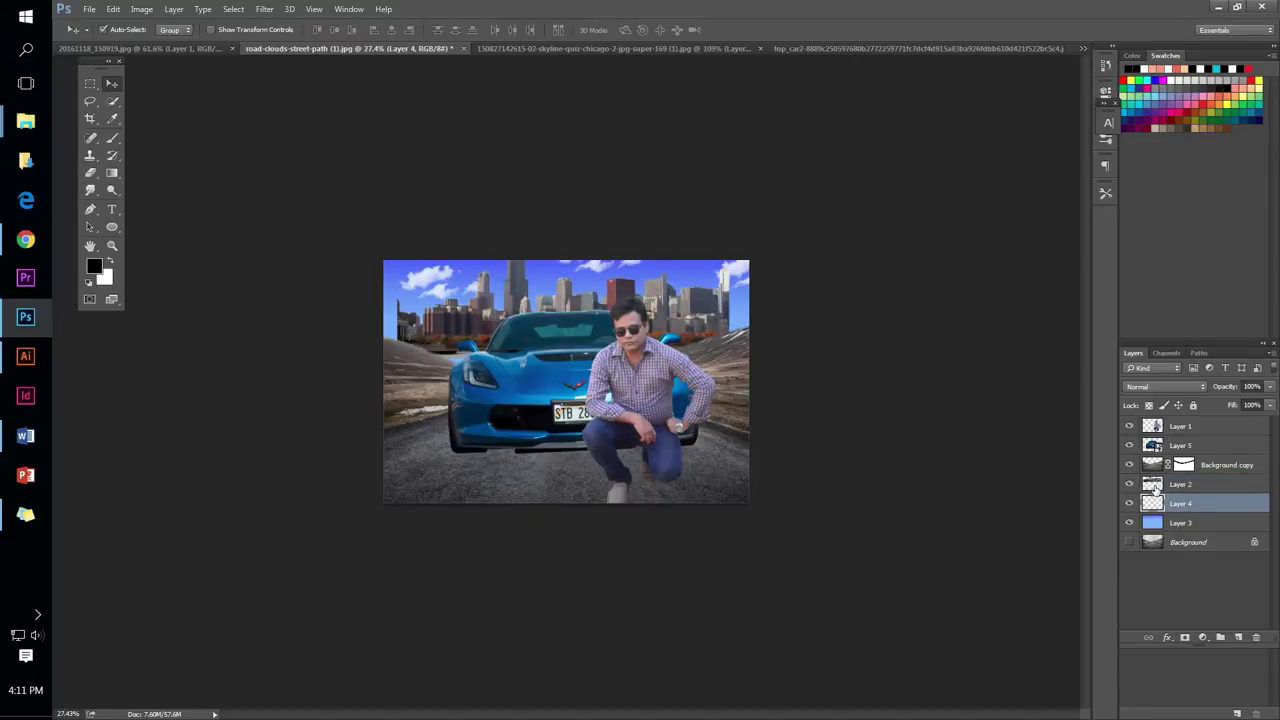
{"action": "key", "text": "ctrl+t"}
{"action": "key", "text": "Escape"}
{"action": "left_click", "coordinate": [600, 290]}
{"action": "key", "text": "ctrl+t"}
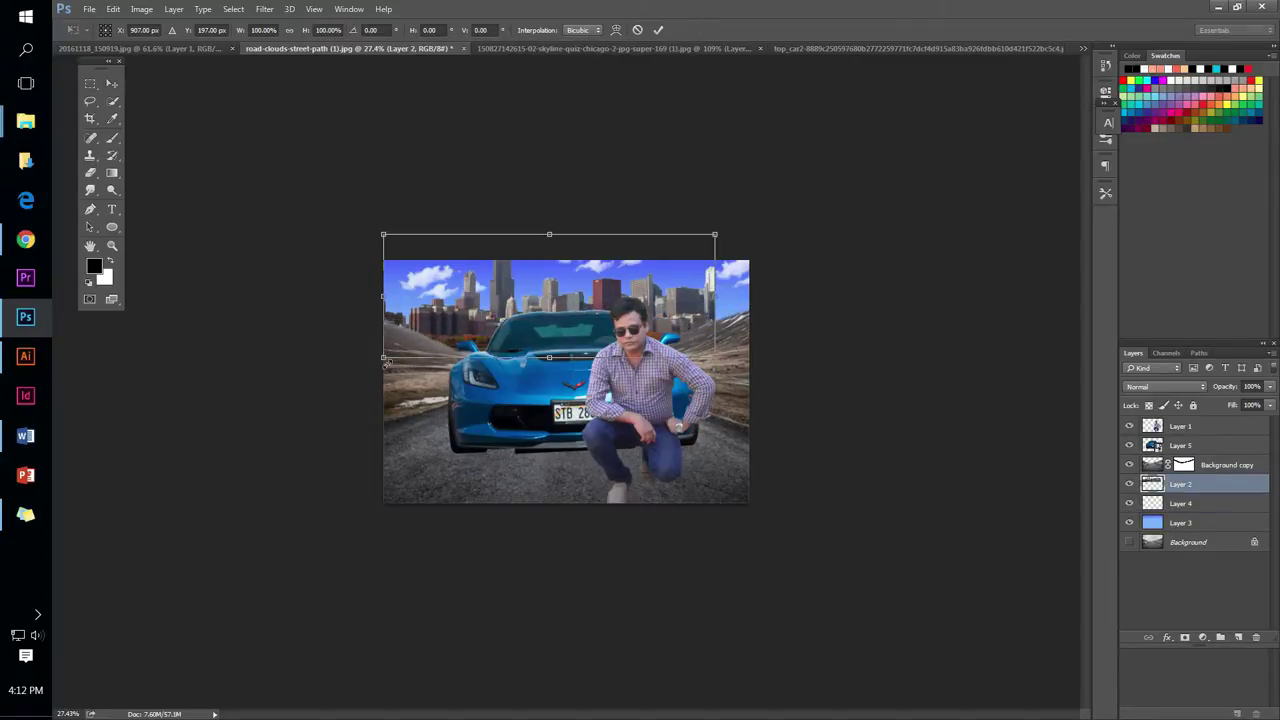
{"action": "left_click_drag", "start_coordinate": [714, 296], "coordinate": [749, 296]}
{"action": "key", "text": "Return"}
Scale the man and car layers together to about 80% and move them to the middle of the road
{"action": "left_click", "coordinate": [1180, 426]}
{"action": "left_click", "coordinate": [1180, 445], "text": "shift"}
{"action": "key", "text": "ctrl+t"}
{"action": "left_click_drag", "start_coordinate": [714, 514], "coordinate": [689, 491]}
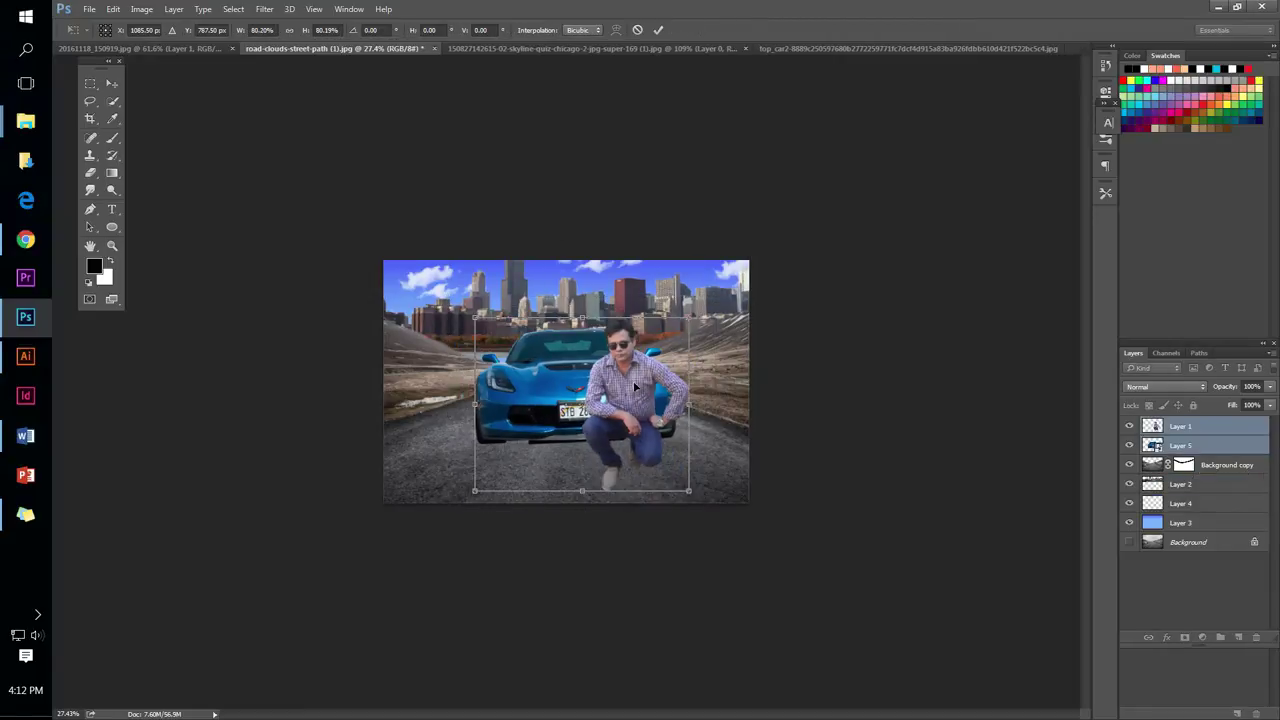
{"action": "left_click_drag", "start_coordinate": [635, 388], "coordinate": [585, 398]}
{"action": "key", "text": "Return"}
{"action": "scroll", "coordinate": [471, 396], "scroll_direction": "up", "scroll_amount": 3}
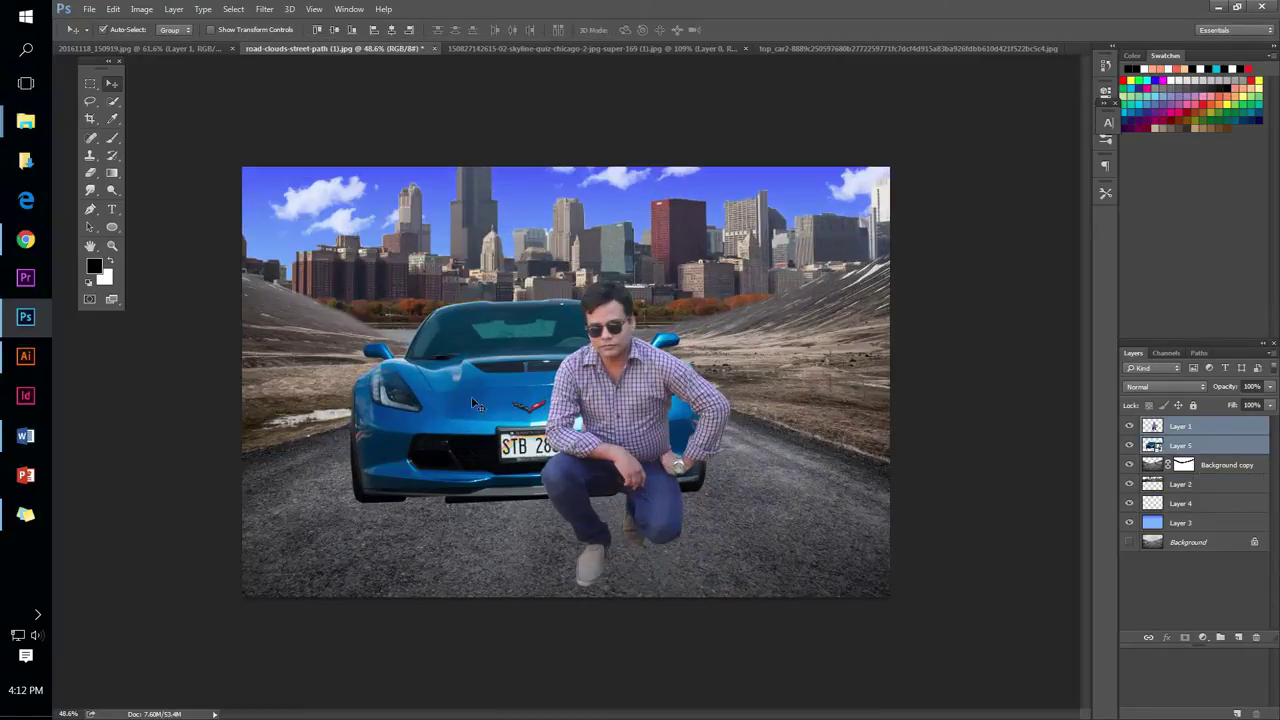
Add two new layers beneath the car and paint a soft black 100 px dab below its left front wheel
{"action": "key", "text": "ctrl+shift+alt+n"}
{"action": "scroll", "coordinate": [566, 391], "scroll_direction": "up", "scroll_amount": 1}
{"action": "key", "text": "b"}
{"action": "right_click", "coordinate": [412, 354]}
{"action": "key", "text": "Escape"}
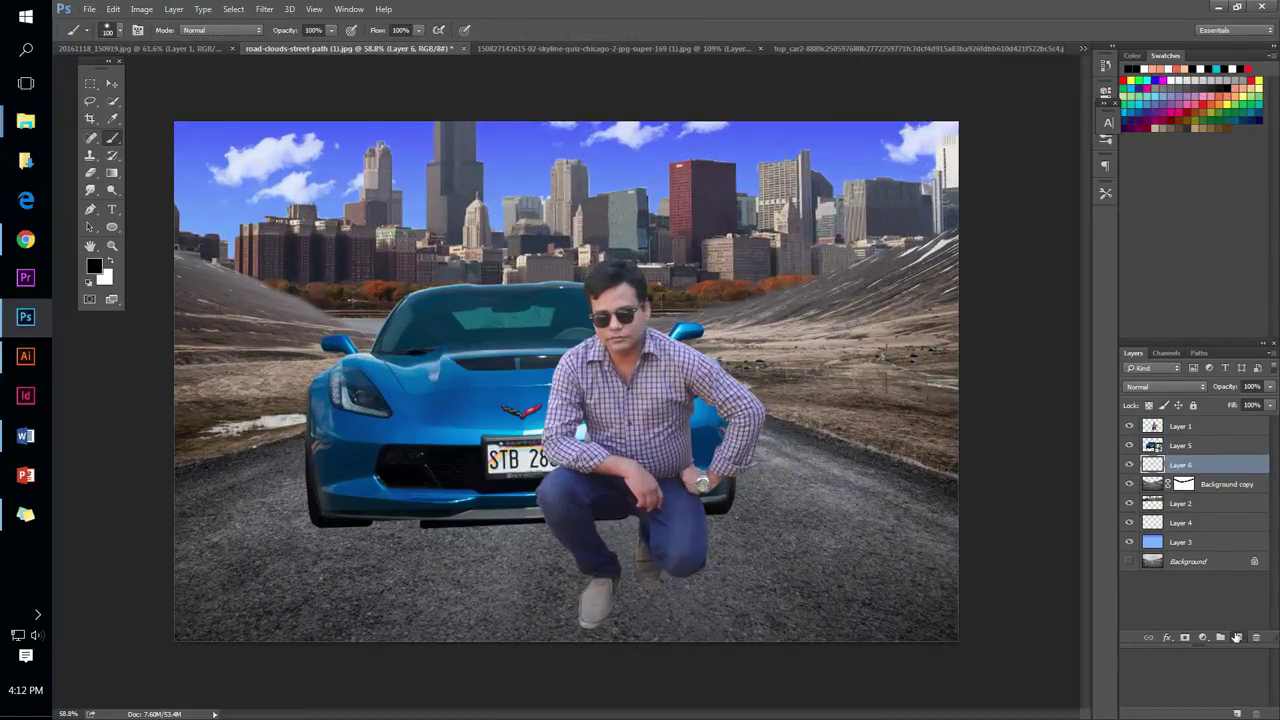
{"action": "left_click", "coordinate": [1237, 637]}
{"action": "right_click", "coordinate": [366, 333]}
{"action": "key", "text": "Escape"}
Stretch the dab to about 326% width and 60% height to form a flat shadow under the left front wheel
{"action": "key", "text": "ctrl+t"}
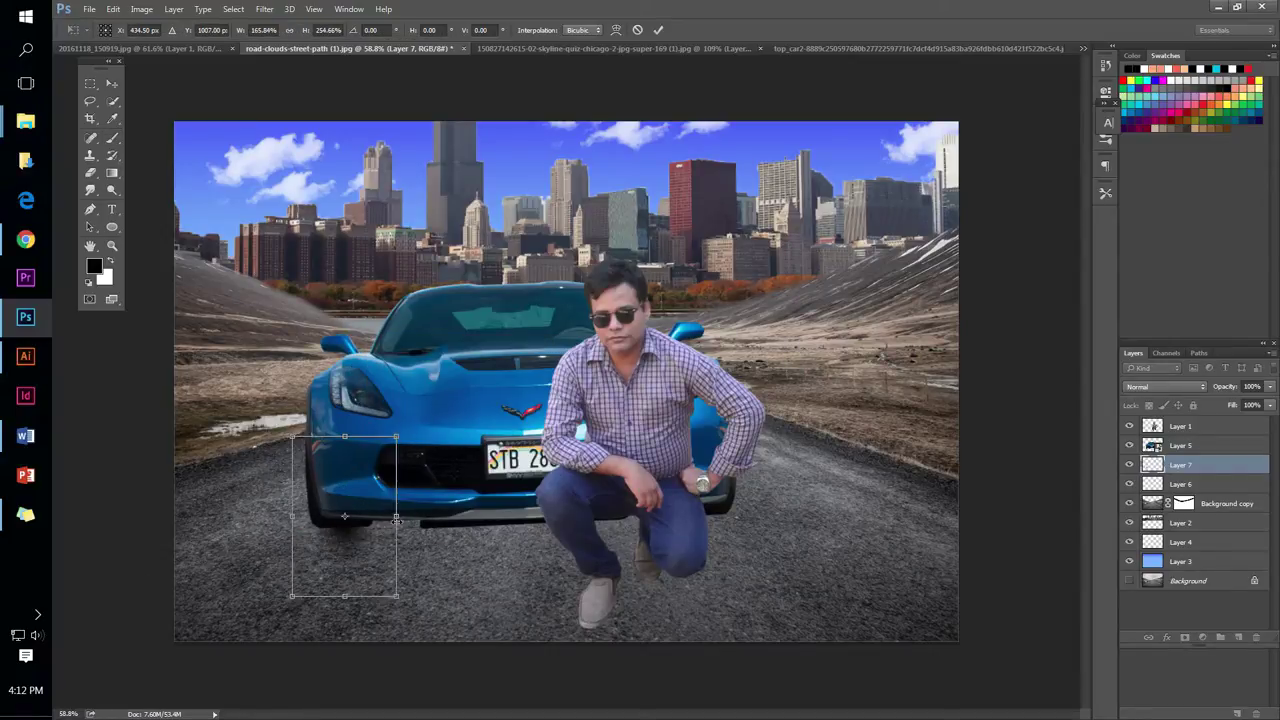
{"action": "left_click_drag", "start_coordinate": [396, 520], "coordinate": [471, 521]}
{"action": "left_click_drag", "start_coordinate": [350, 522], "coordinate": [363, 535]}
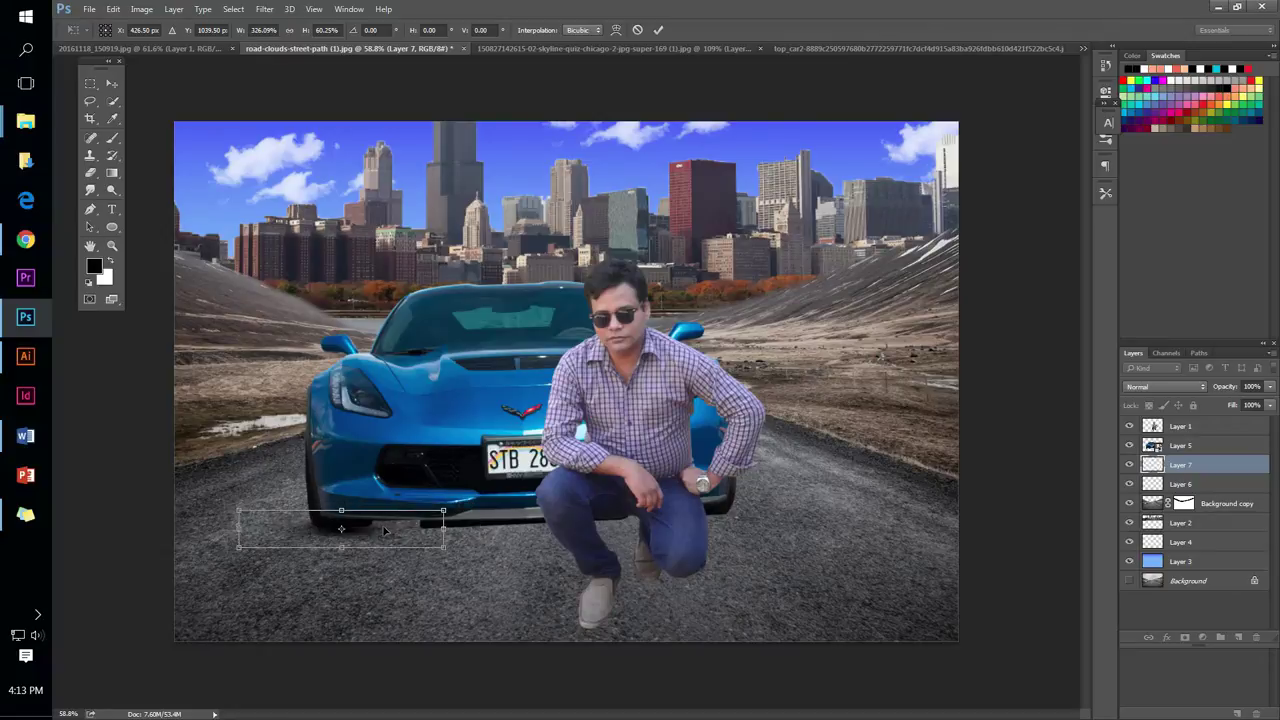
{"action": "key", "text": "Return"}
{"action": "key", "text": "ctrl+0"}
{"action": "key", "text": "v"}
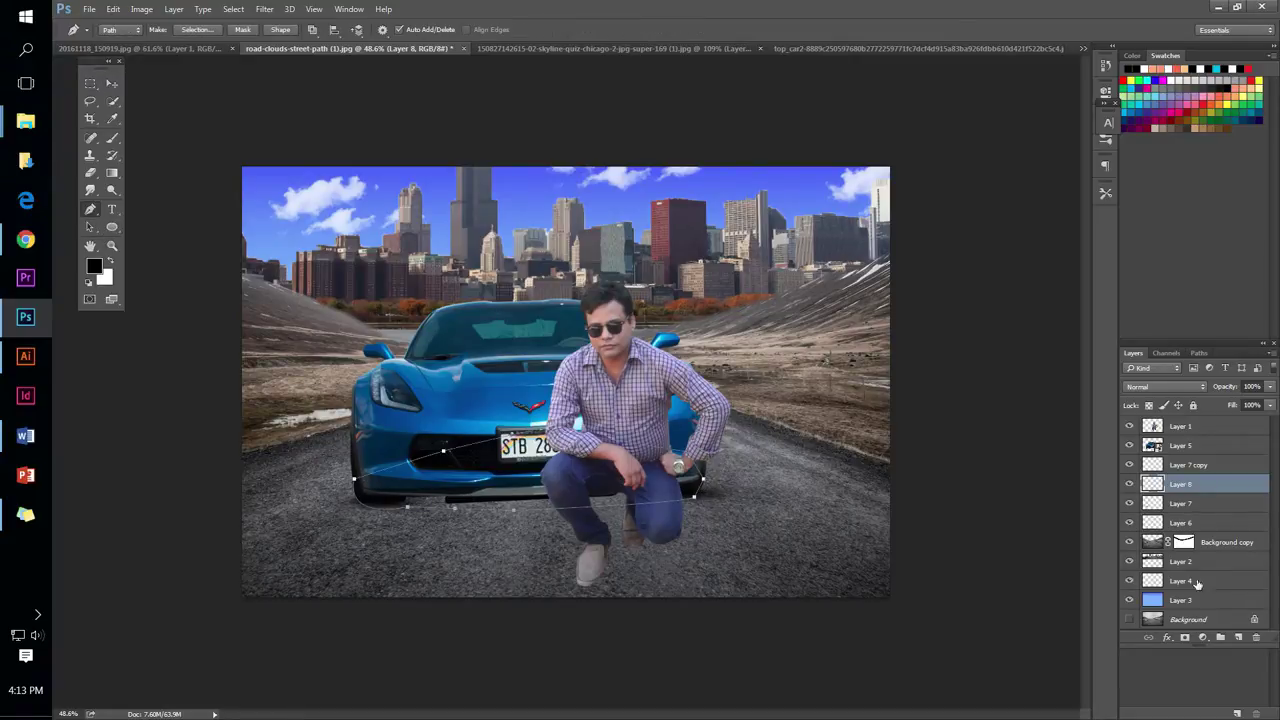
Soften the black shadow shape under the car with a Gaussian Blur and deselect it
{"action": "left_click", "coordinate": [264, 9]}
{"action": "left_click", "coordinate": [540, 262]}
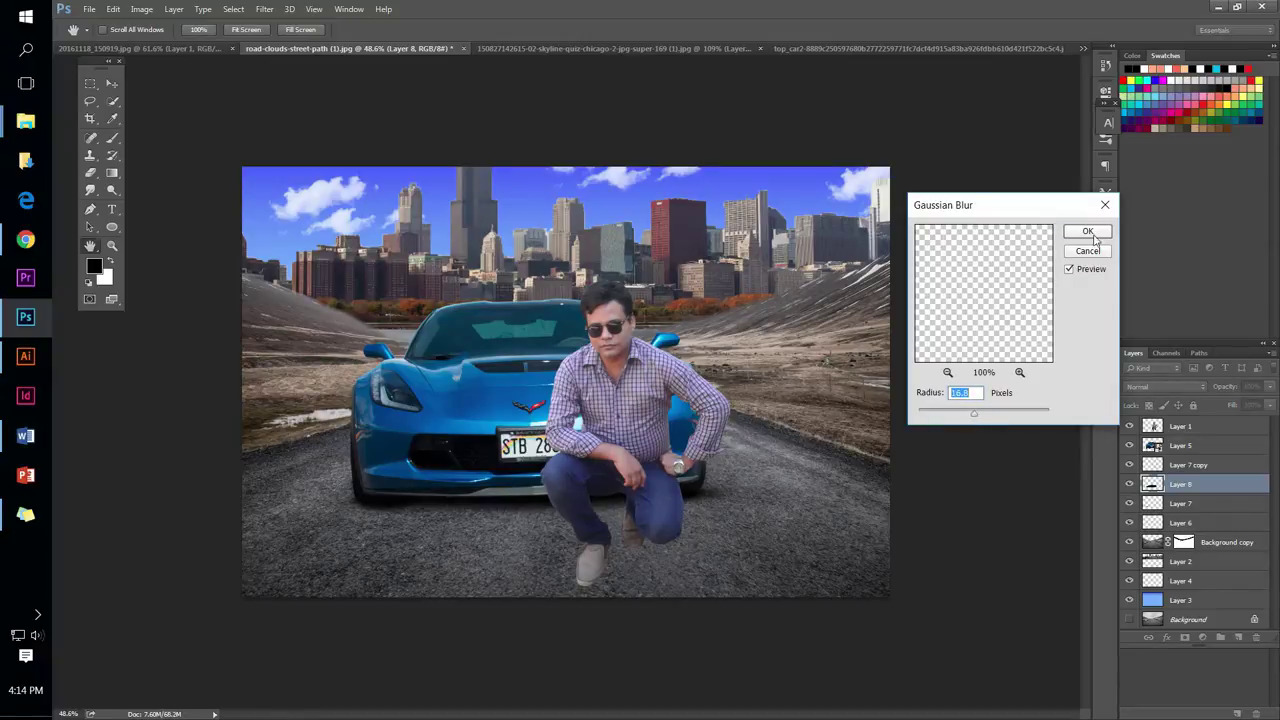
{"action": "left_click", "coordinate": [1087, 232]}
{"action": "key", "text": "ctrl+d"}
{"action": "key", "text": "p"}
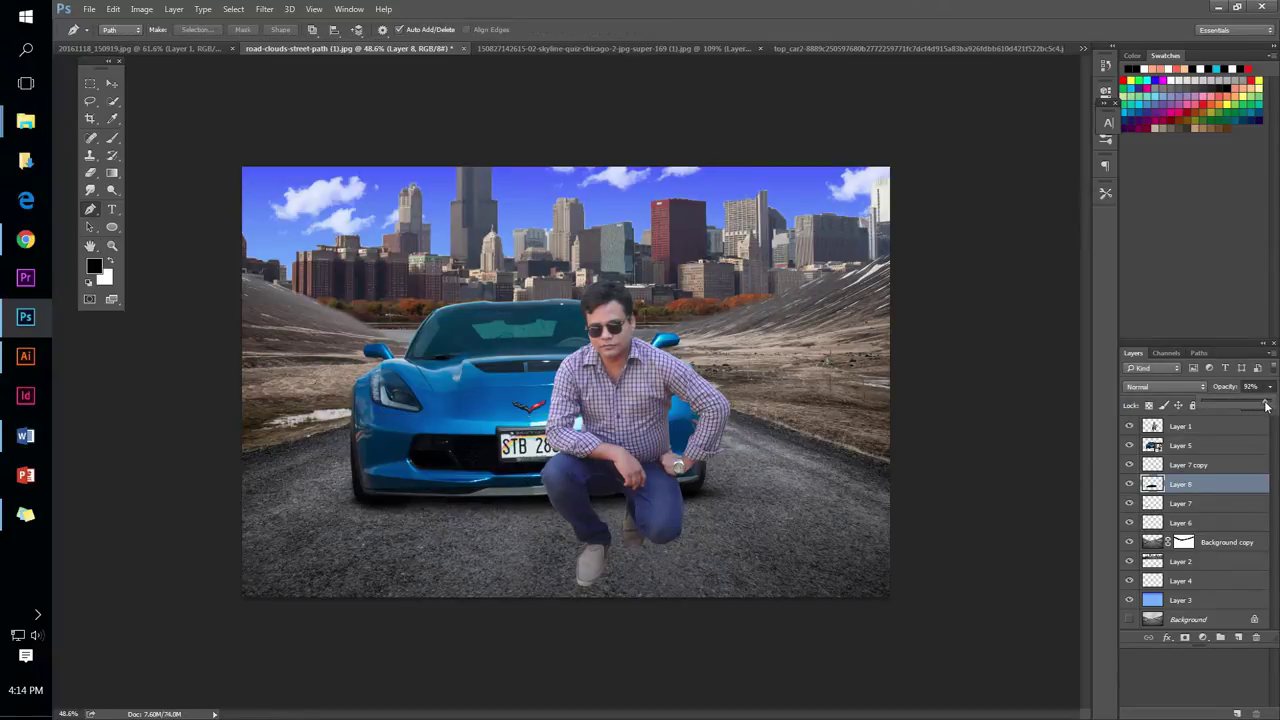
Move the crouching man slightly to the left in front of the car
{"action": "left_click", "coordinate": [112, 84]}
{"action": "left_click_drag", "start_coordinate": [720, 410], "coordinate": [686, 408]}
{"action": "scroll", "coordinate": [630, 458], "scroll_direction": "down", "scroll_amount": 2}
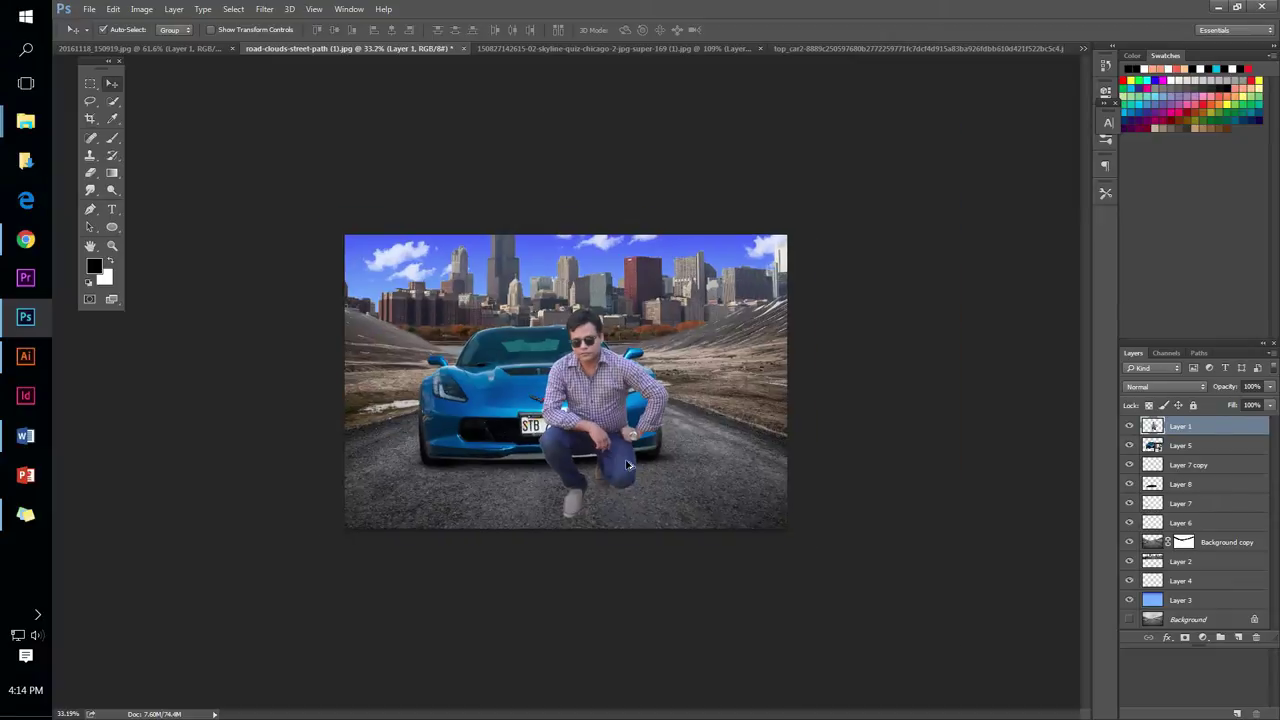
{"action": "scroll", "coordinate": [630, 458], "scroll_direction": "up", "scroll_amount": 1}
{"action": "mouse_move", "coordinate": [630, 458]}
{"action": "left_mouse_down"}
{"action": "mouse_move", "coordinate": [630, 478]}
{"action": "mouse_move", "coordinate": [630, 458]}
{"action": "left_mouse_up"}
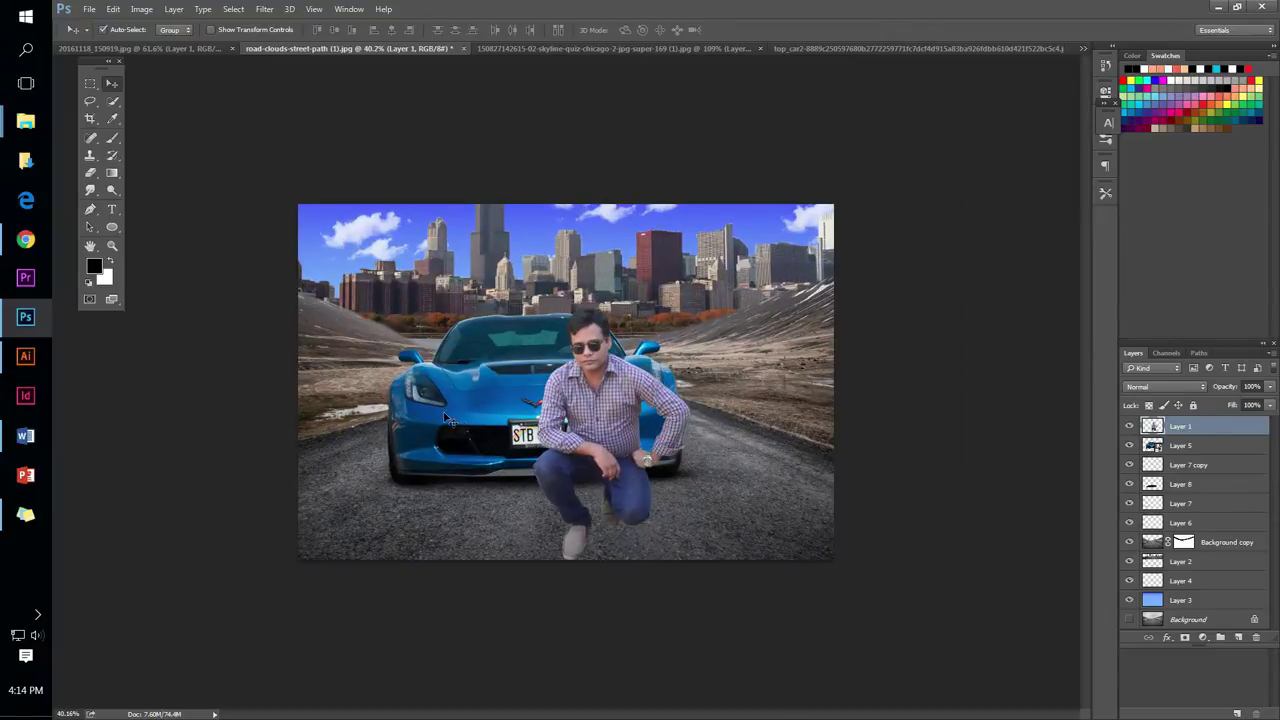
Scale down the car together with its shadow layers and place them farther back on the road
{"action": "scroll", "coordinate": [630, 458], "scroll_direction": "down", "scroll_amount": 2}
{"action": "left_click", "coordinate": [1180, 503], "text": "shift"}
{"action": "key", "text": "ctrl+t"}
{"action": "left_click_drag", "start_coordinate": [684, 330], "coordinate": [490, 368]}
{"action": "left_click_drag", "start_coordinate": [504, 414], "coordinate": [612, 420]}
{"action": "key", "text": "Return"}
Reposition the skyline behind the hills and the man on the road in front of the small car
{"action": "scroll", "coordinate": [535, 398], "scroll_direction": "up", "scroll_amount": 2}
{"action": "scroll", "coordinate": [535, 398], "scroll_direction": "down", "scroll_amount": 1}
{"action": "left_click", "coordinate": [585, 328]}
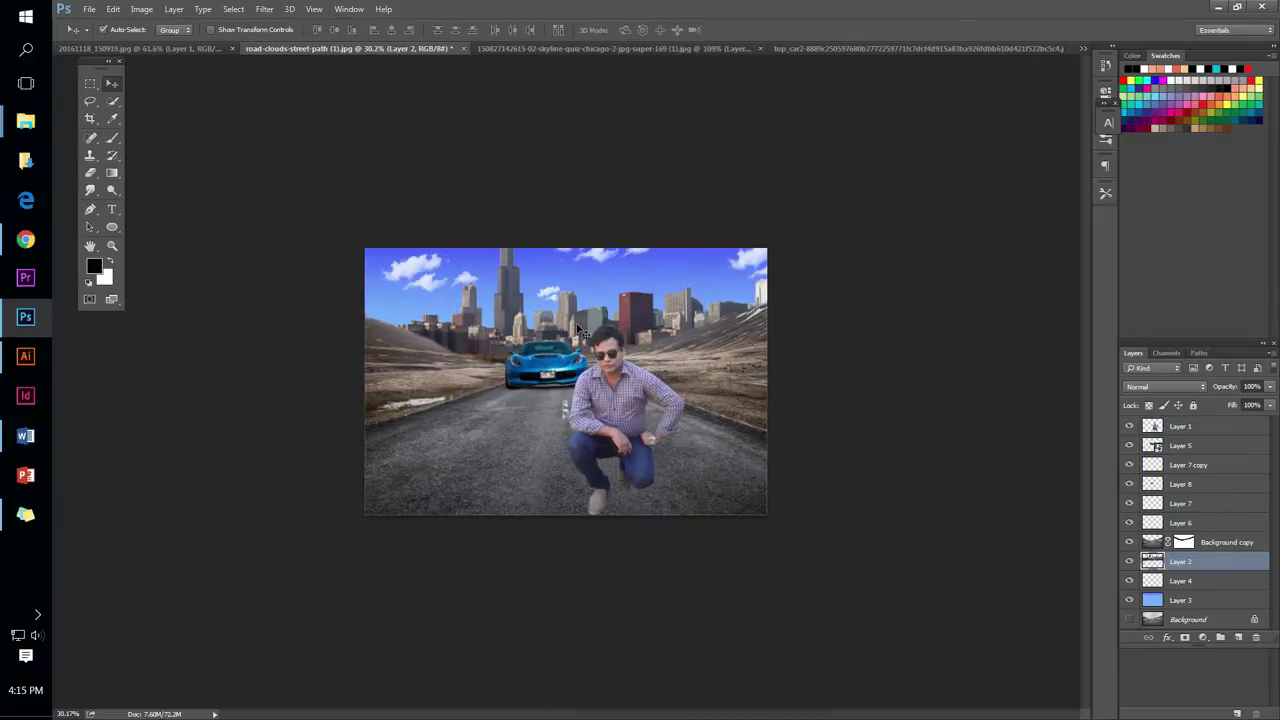
{"action": "scroll", "coordinate": [585, 328], "scroll_direction": "down", "scroll_amount": 1}
{"action": "left_click_drag", "start_coordinate": [582, 338], "coordinate": [617, 428]}
{"action": "scroll", "coordinate": [452, 470], "scroll_direction": "up", "scroll_amount": 3}
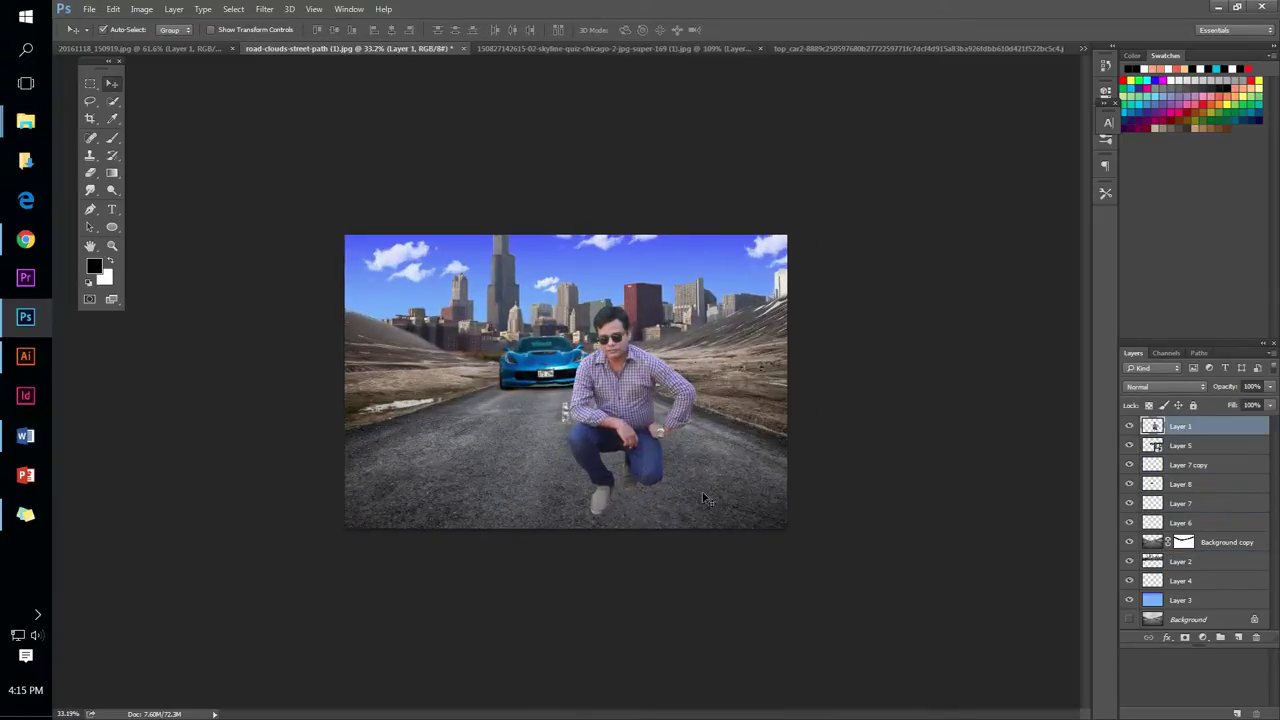
Add a new layer beneath the man and darken his shoes with the Burn tool on midtones at 50% exposure
{"action": "key", "text": "ctrl+shift+alt+n"}
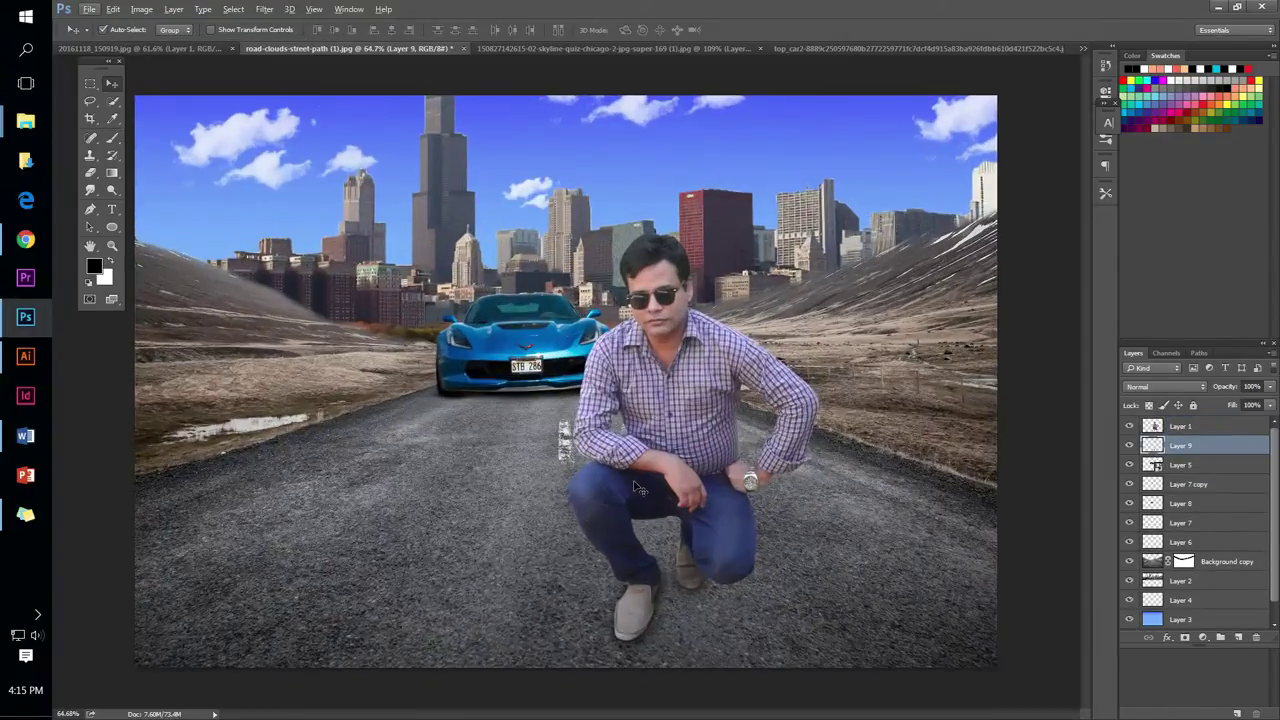
{"action": "scroll", "coordinate": [645, 425], "scroll_direction": "down", "scroll_amount": 2}
{"action": "scroll", "coordinate": [642, 421], "scroll_direction": "up", "scroll_amount": 1}
{"action": "left_click", "coordinate": [640, 425]}
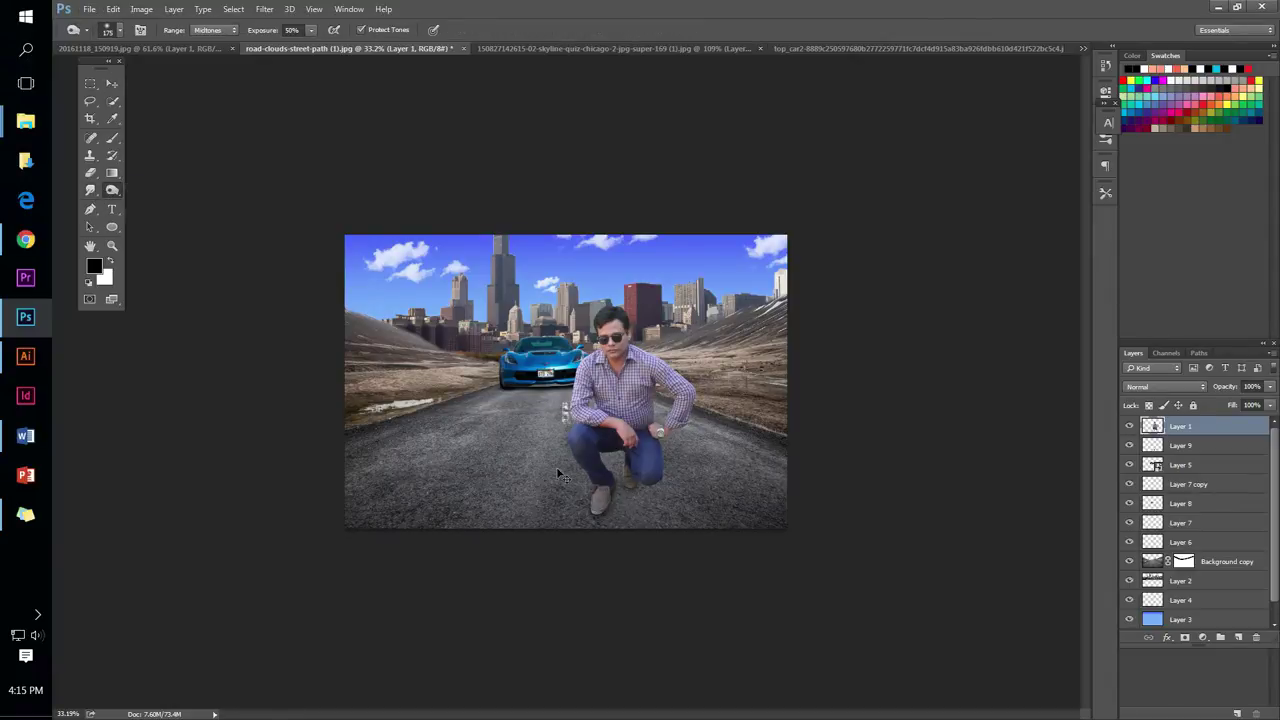
{"action": "scroll", "coordinate": [560, 475], "scroll_direction": "up", "scroll_amount": 1}
{"action": "left_click", "coordinate": [1203, 638]}
{"action": "left_click", "coordinate": [1160, 503]}
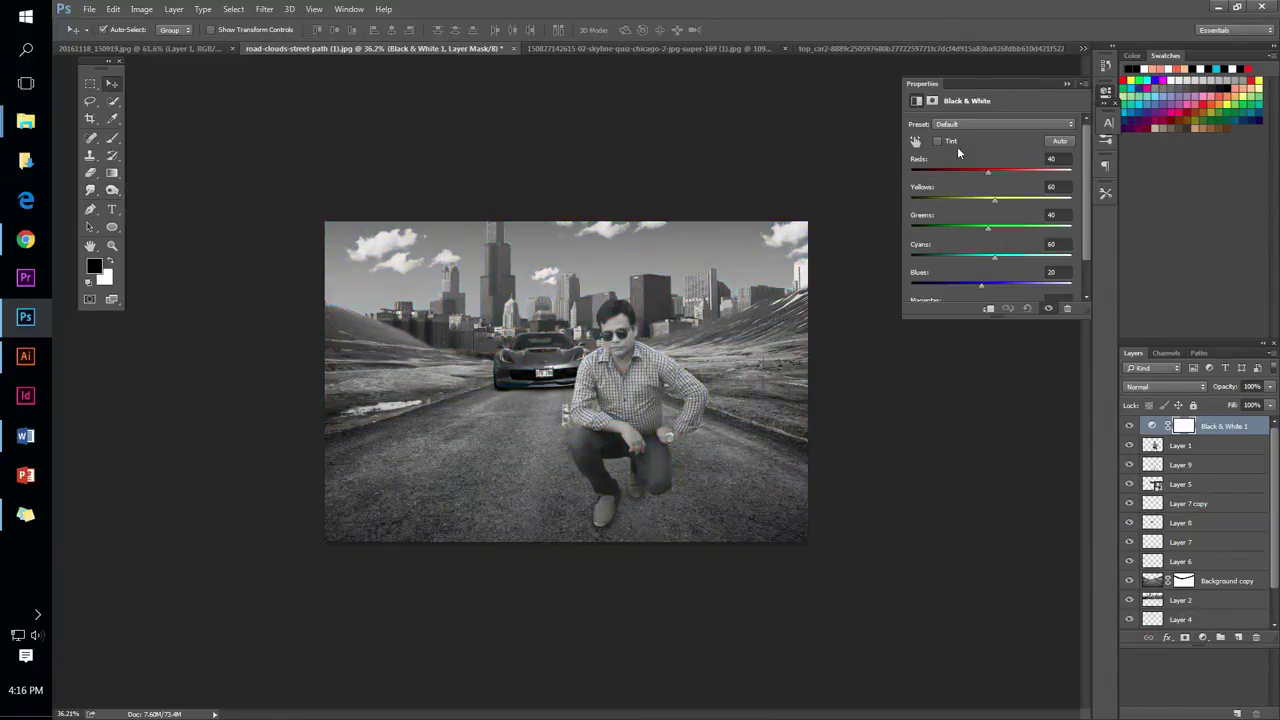
{"action": "key", "text": "ctrl+z"}
Try a Channel Mixer adjustment layer with the red output set to Red +73% and Green +10%
{"action": "left_click", "coordinate": [1203, 638]}
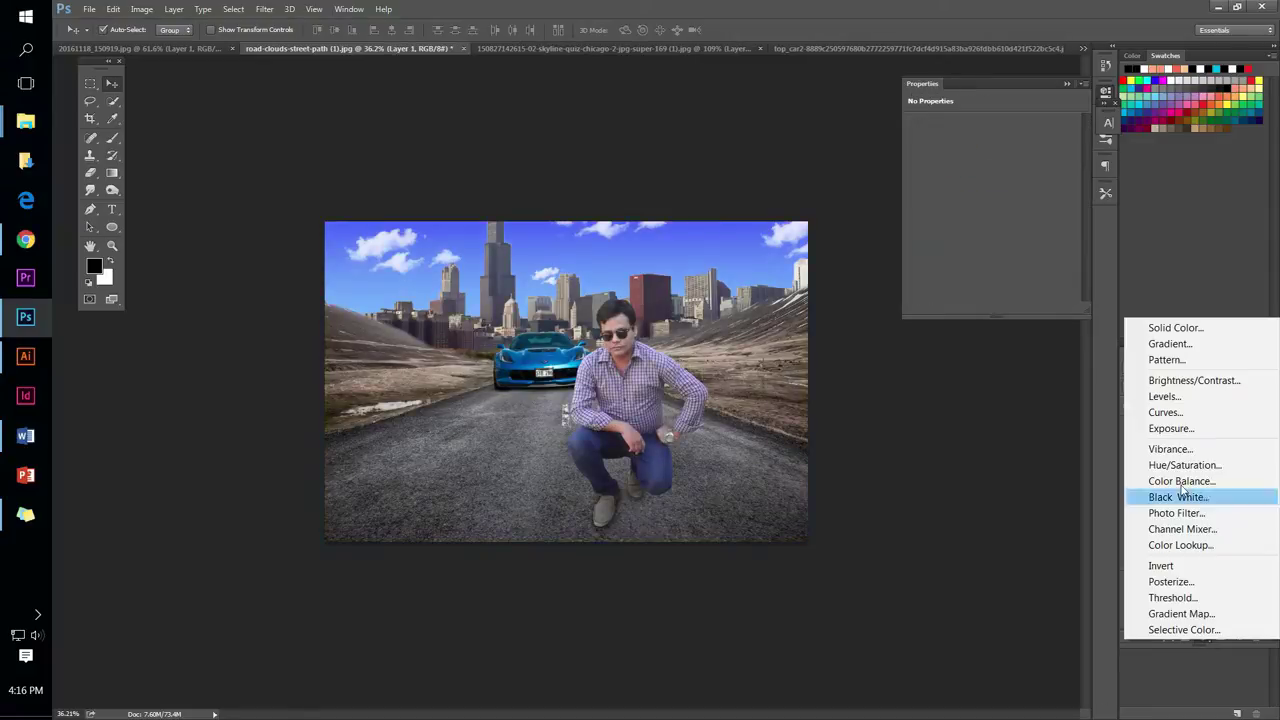
{"action": "left_click", "coordinate": [1182, 529]}
{"action": "left_click_drag", "start_coordinate": [990, 221], "coordinate": [1020, 194]}
Add a Color Lookup adjustment layer directly above the man's layer and try 3DLUT looks starting from Bleach Bypass
{"action": "left_click", "coordinate": [1180, 447]}
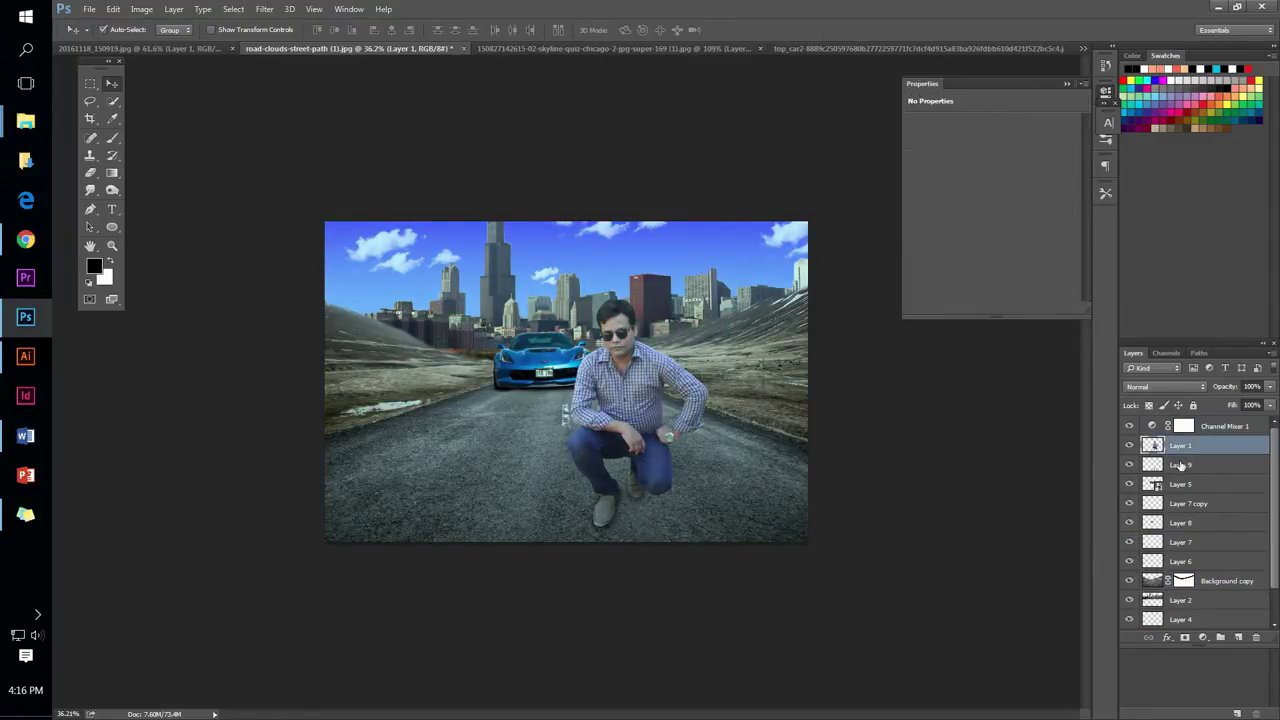
{"action": "left_click", "coordinate": [1199, 640]}
{"action": "left_click", "coordinate": [1100, 545]}
{"action": "left_click", "coordinate": [1018, 124]}
{"action": "left_click", "coordinate": [1050, 174]}
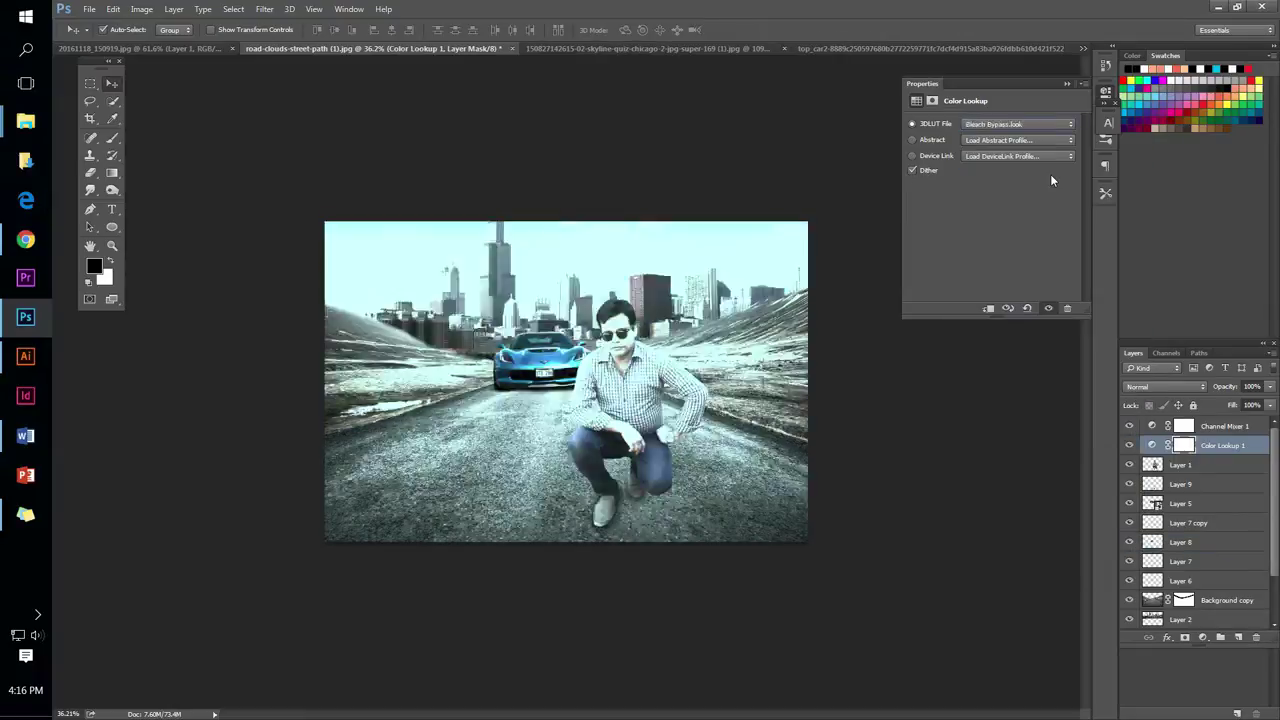
{"action": "key", "text": "Down"}
{"action": "key", "text": "Down"}
{"action": "left_click", "coordinate": [697, 166]}
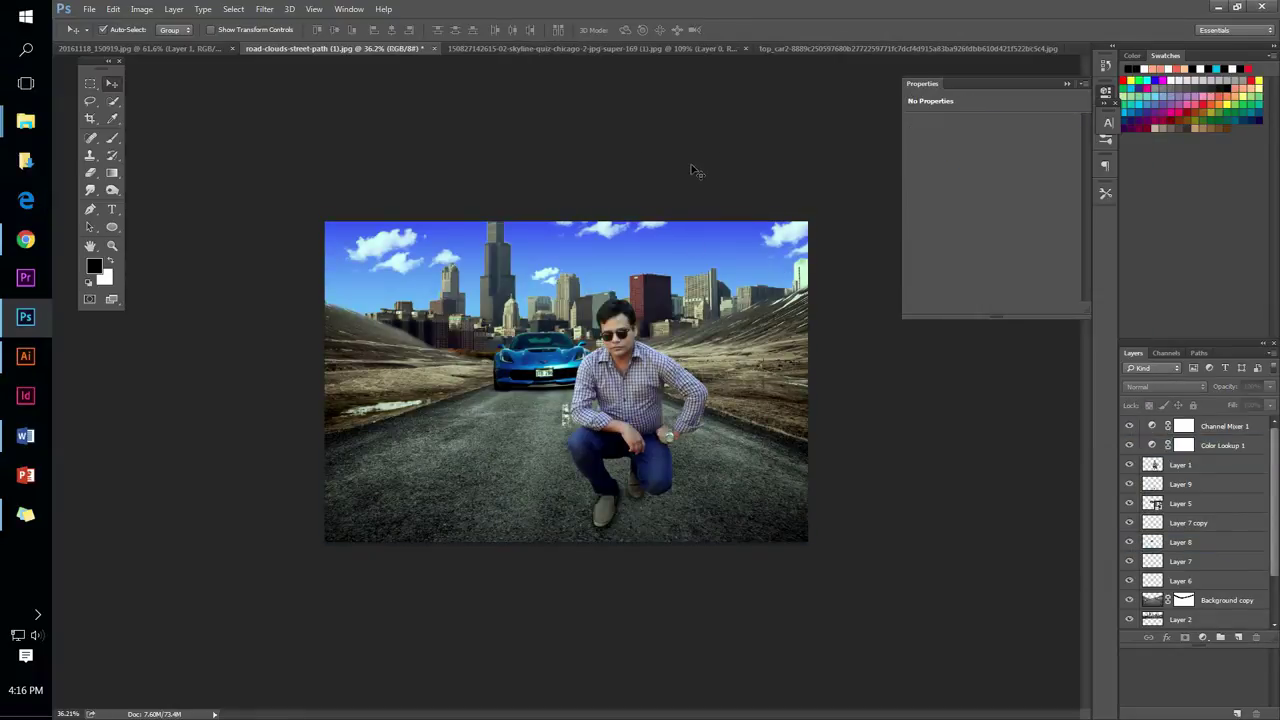
{"action": "key", "text": "ctrl+minus"}
{"action": "scroll", "coordinate": [648, 405], "scroll_direction": "up", "scroll_amount": 2}
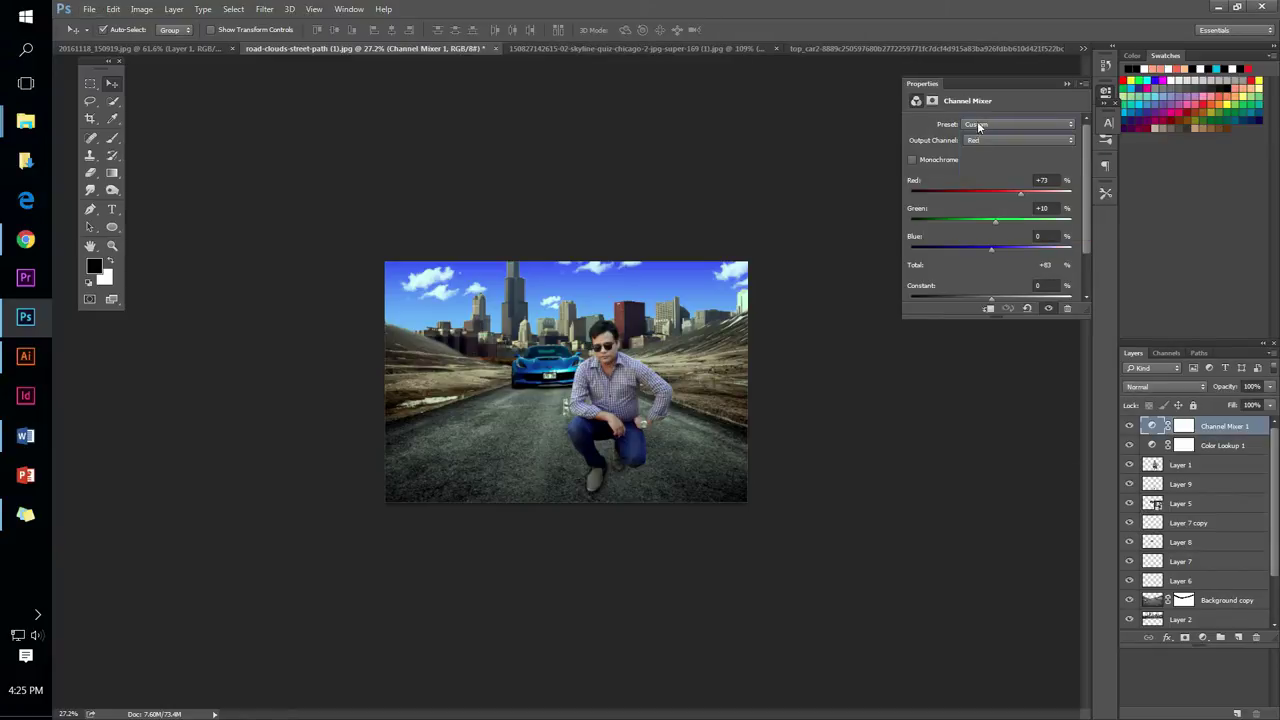
Hide the Channel Mixer layer and set the Color Lookup's 3DLUT file to Fuji REALA 500D Kodak 2393, trying neighbouring looks
{"action": "left_click", "coordinate": [1129, 427]}
{"action": "left_click", "coordinate": [1222, 445]}
{"action": "left_click", "coordinate": [1018, 124]}
{"action": "left_click", "coordinate": [1051, 235]}
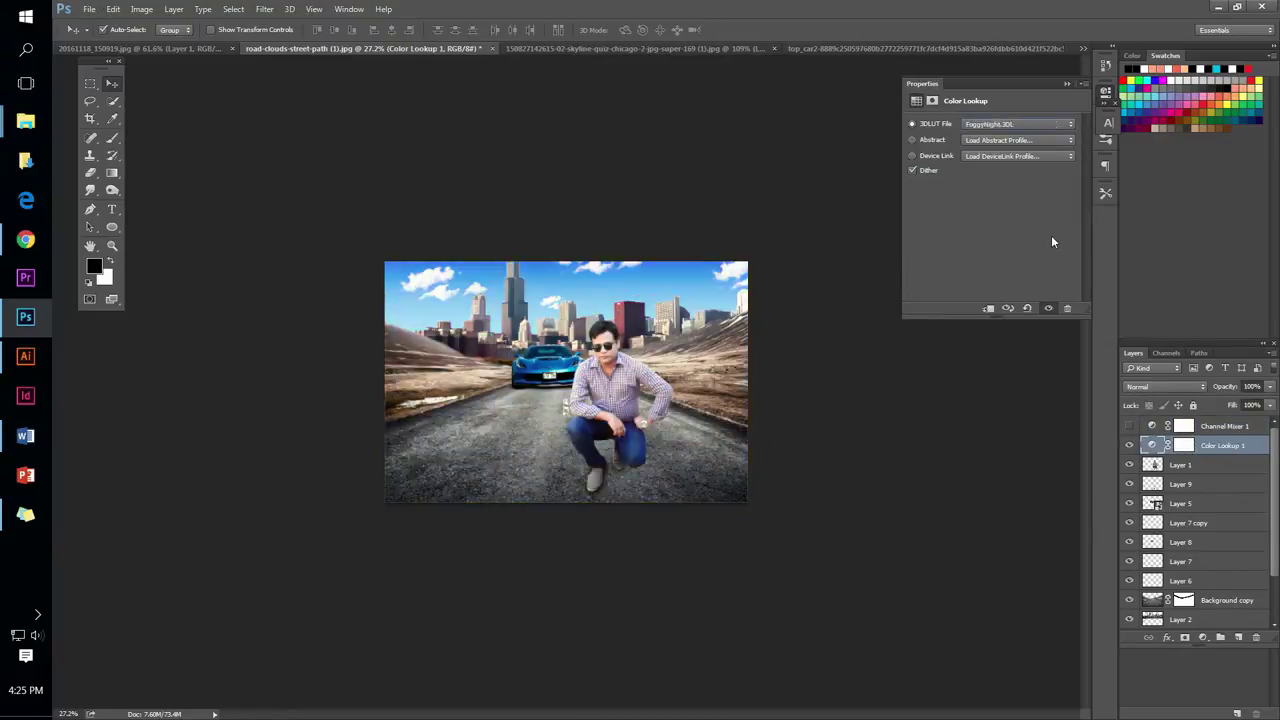
{"action": "key", "text": "Down"}
{"action": "key", "text": "Down"}
{"action": "key", "text": "Down"}
{"action": "key", "text": "Up"}
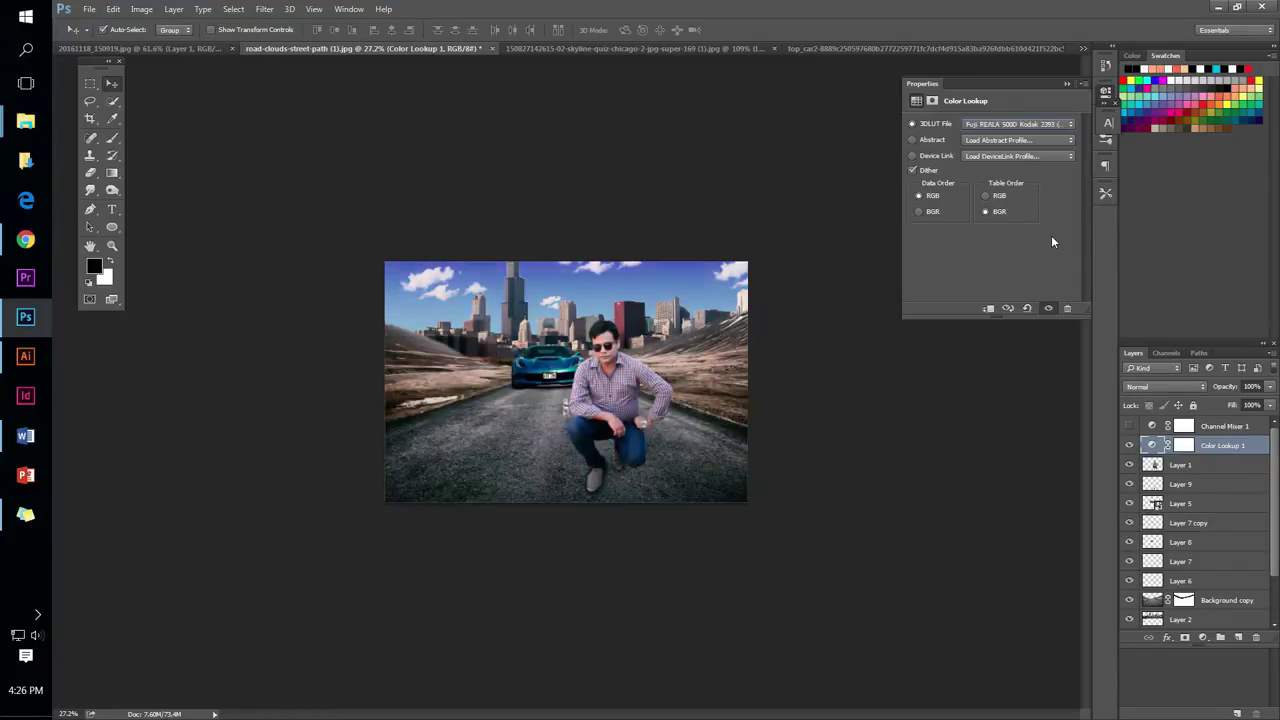
{"action": "key", "text": "Down"}
{"action": "key", "text": "Up"}
{"action": "left_click", "coordinate": [1184, 445]}
Add a Levels adjustment layer with black input 23 and an Exposure adjustment layer with gamma correction 1.19
{"action": "left_click", "coordinate": [1201, 638]}
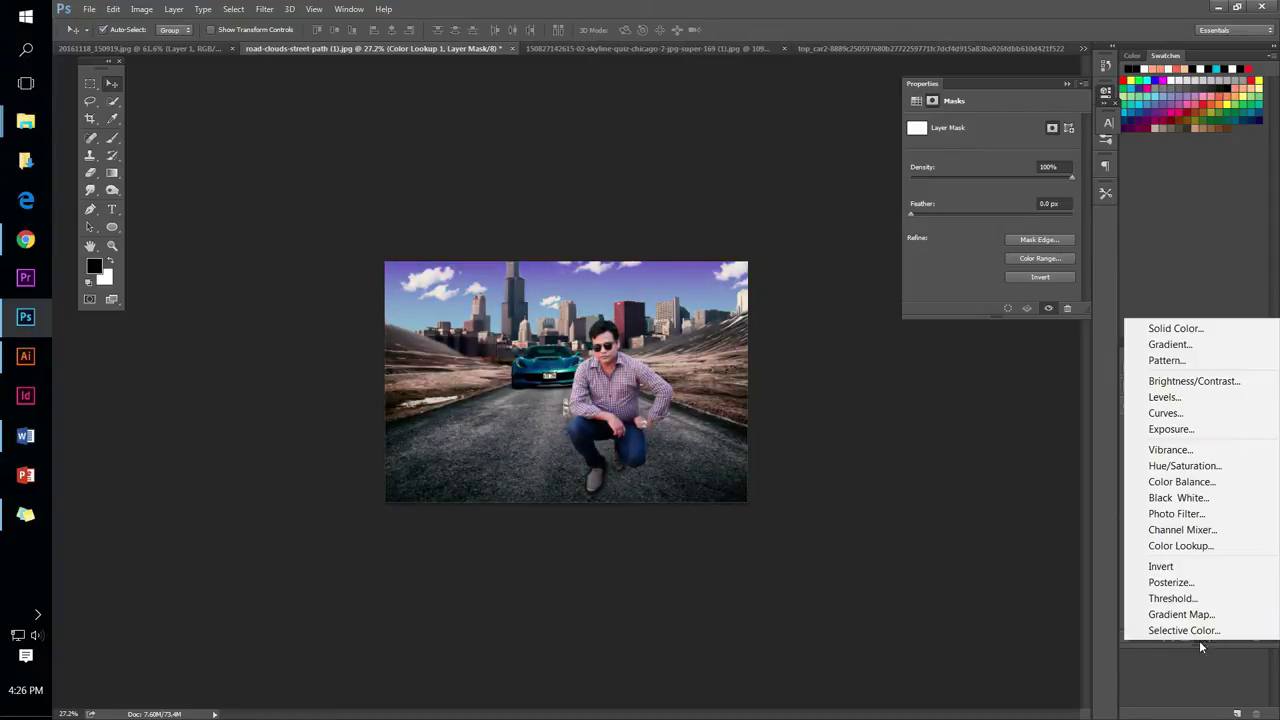
{"action": "left_click", "coordinate": [1164, 397]}
{"action": "left_click_drag", "start_coordinate": [928, 218], "coordinate": [938, 218]}
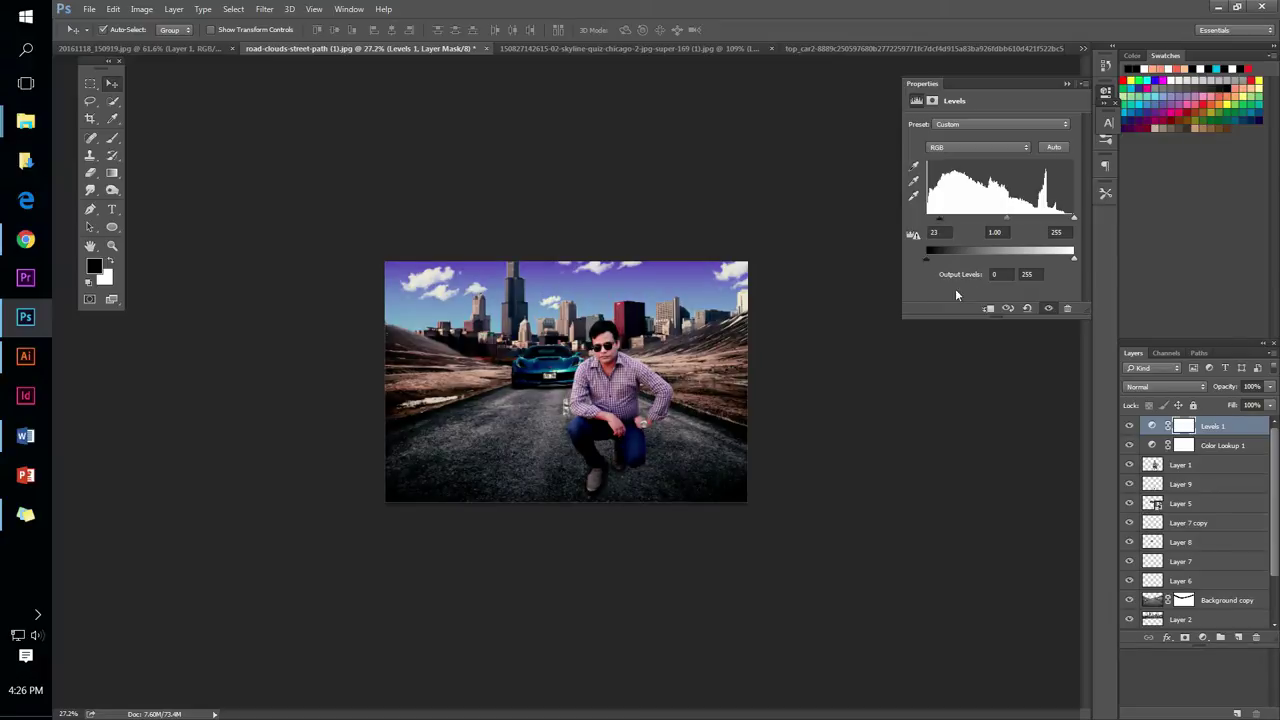
{"action": "left_click", "coordinate": [1201, 638]}
{"action": "left_click", "coordinate": [1205, 431]}
Add a Hue/Saturation adjustment layer and lower the master saturation to -21
{"action": "left_click", "coordinate": [1201, 638]}
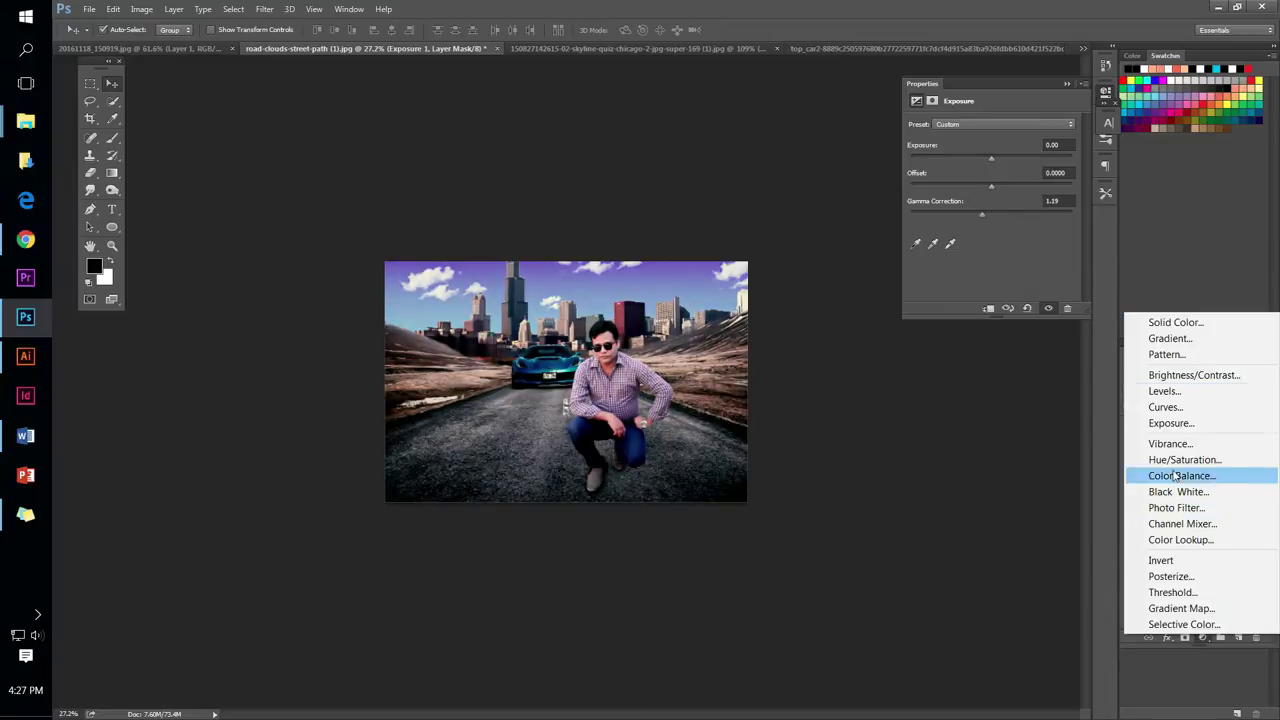
{"action": "left_click", "coordinate": [1226, 463]}
{"action": "left_click_drag", "start_coordinate": [991, 201], "coordinate": [979, 201]}
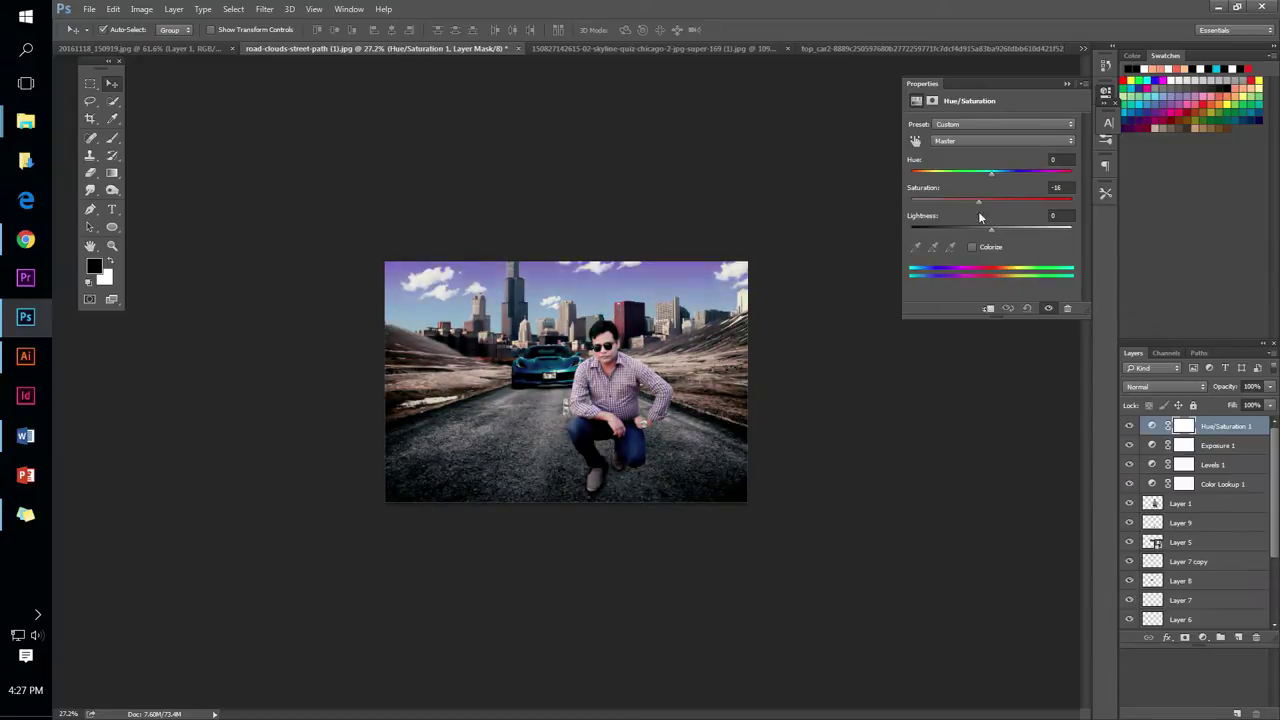
{"action": "left_click", "coordinate": [1204, 643]}
{"action": "left_click", "coordinate": [1176, 511]}
{"action": "key", "text": "ctrl+z"}
Try a Solid Color fill layer over the whole composite with Exclusion, Overlay and other blend modes
{"action": "left_click", "coordinate": [1203, 640]}
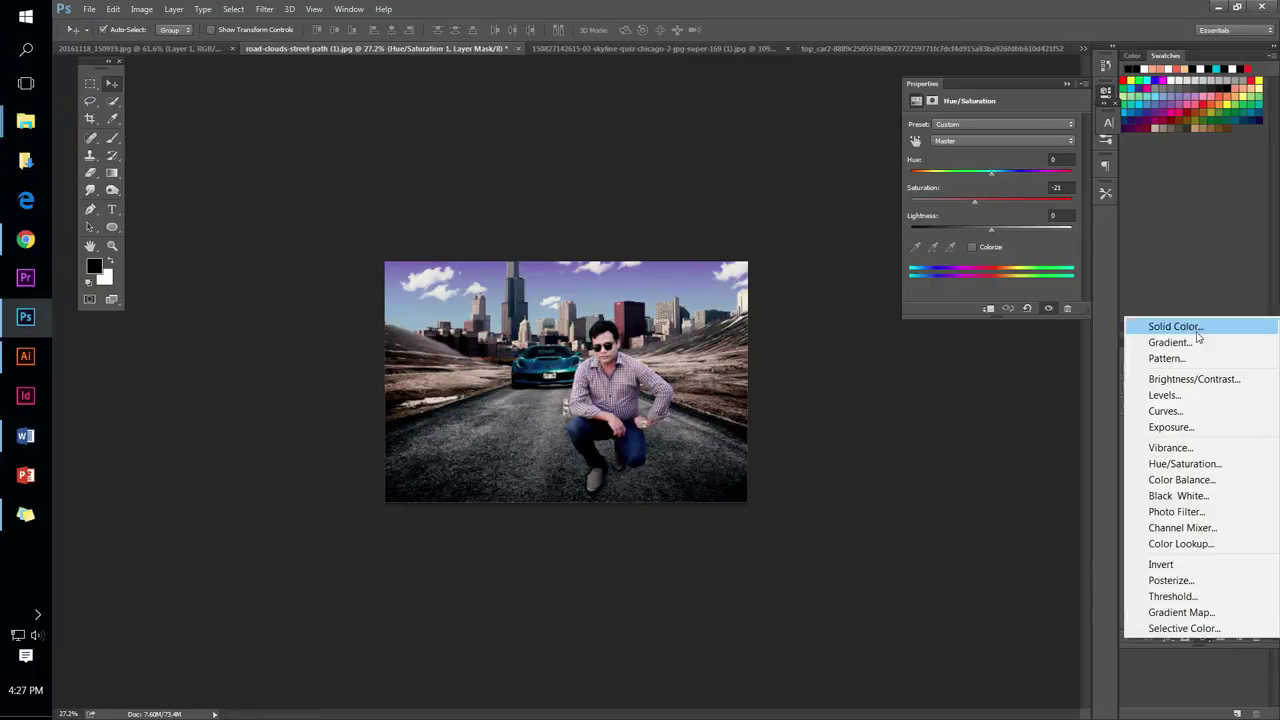
{"action": "left_click", "coordinate": [1176, 326]}
{"action": "key", "text": "Return"}
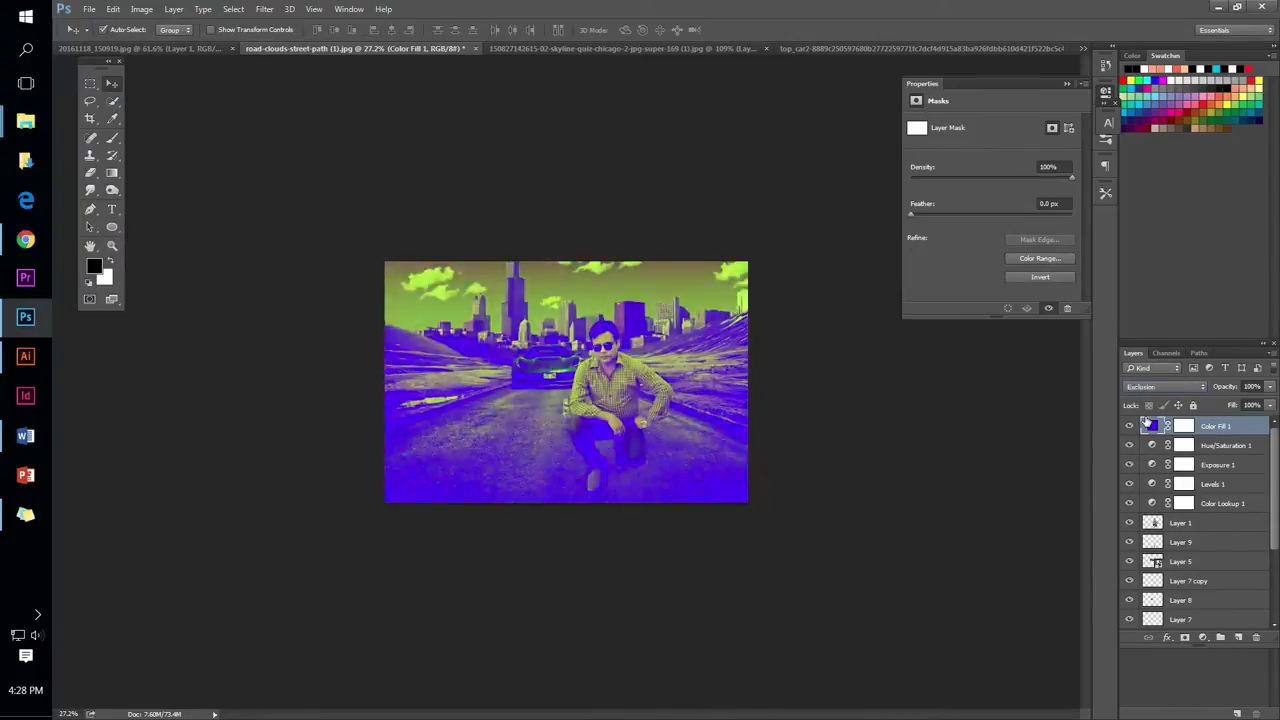
{"action": "key", "text": "alt+shift+a"}
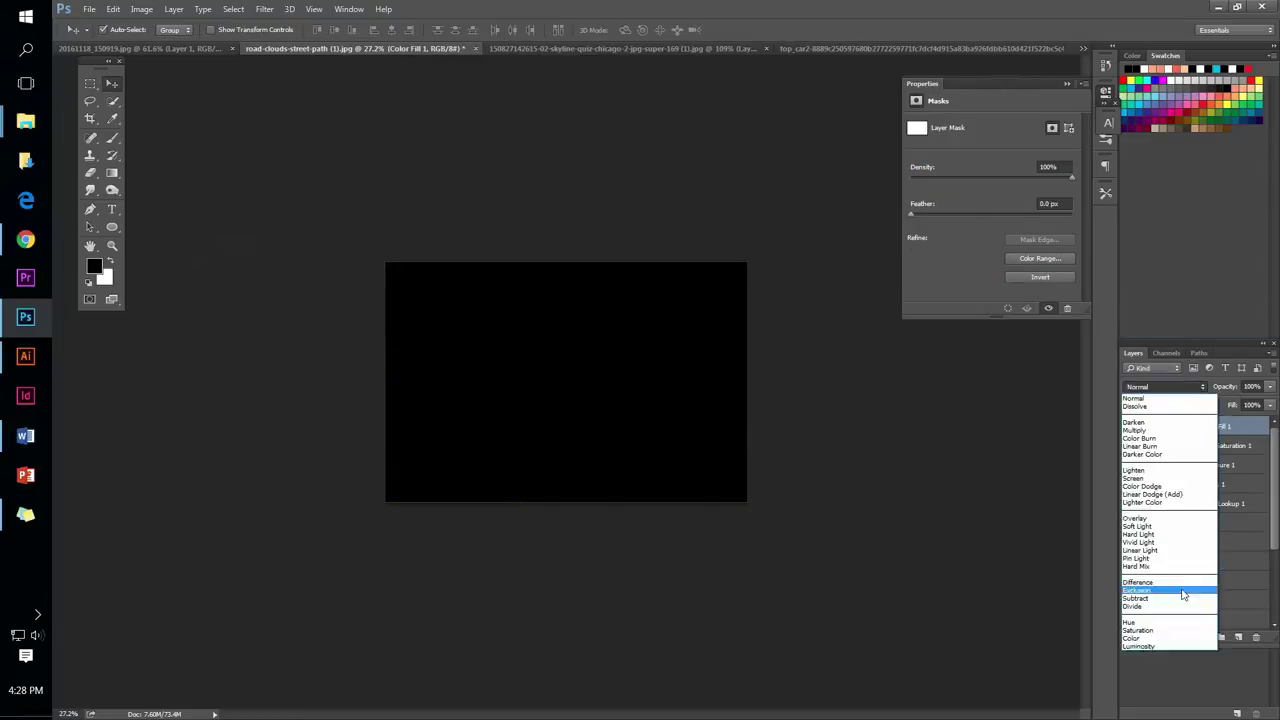
{"action": "left_click", "coordinate": [1170, 590]}
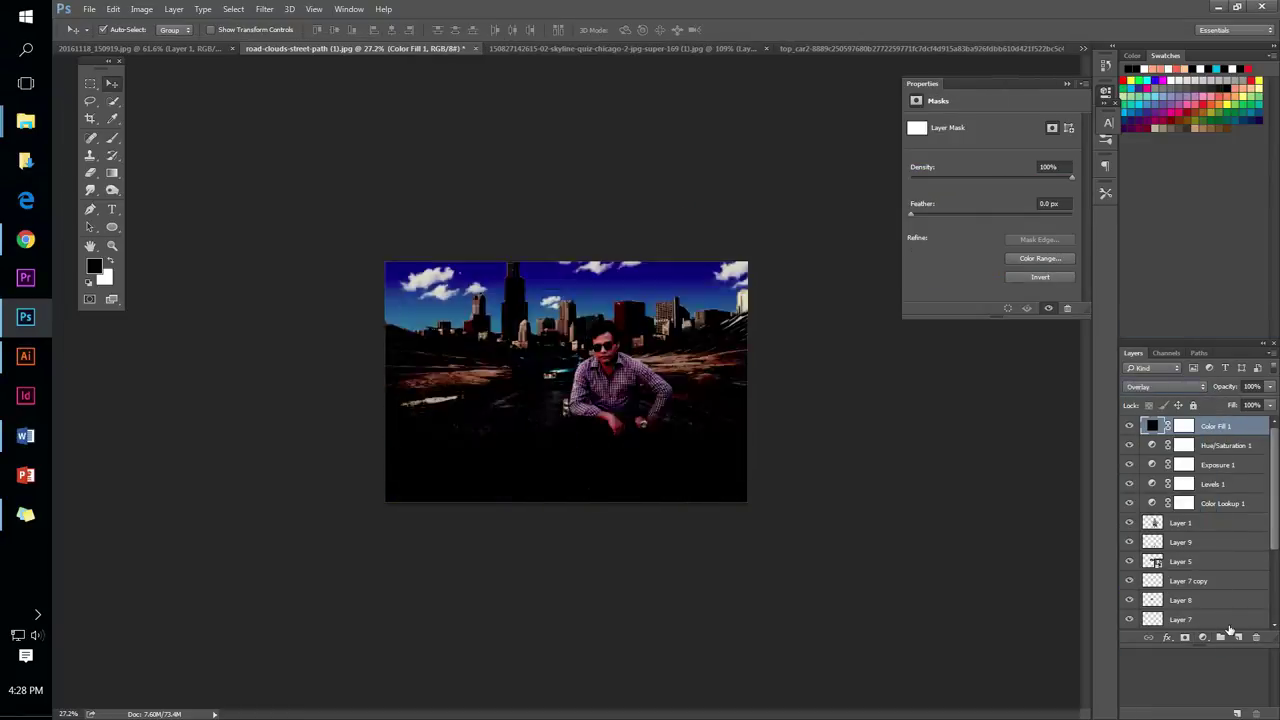
{"action": "key", "text": "alt+shift+s"}
{"action": "key", "text": "alt+shift+n"}
{"action": "key", "text": "alt+shift+f"}
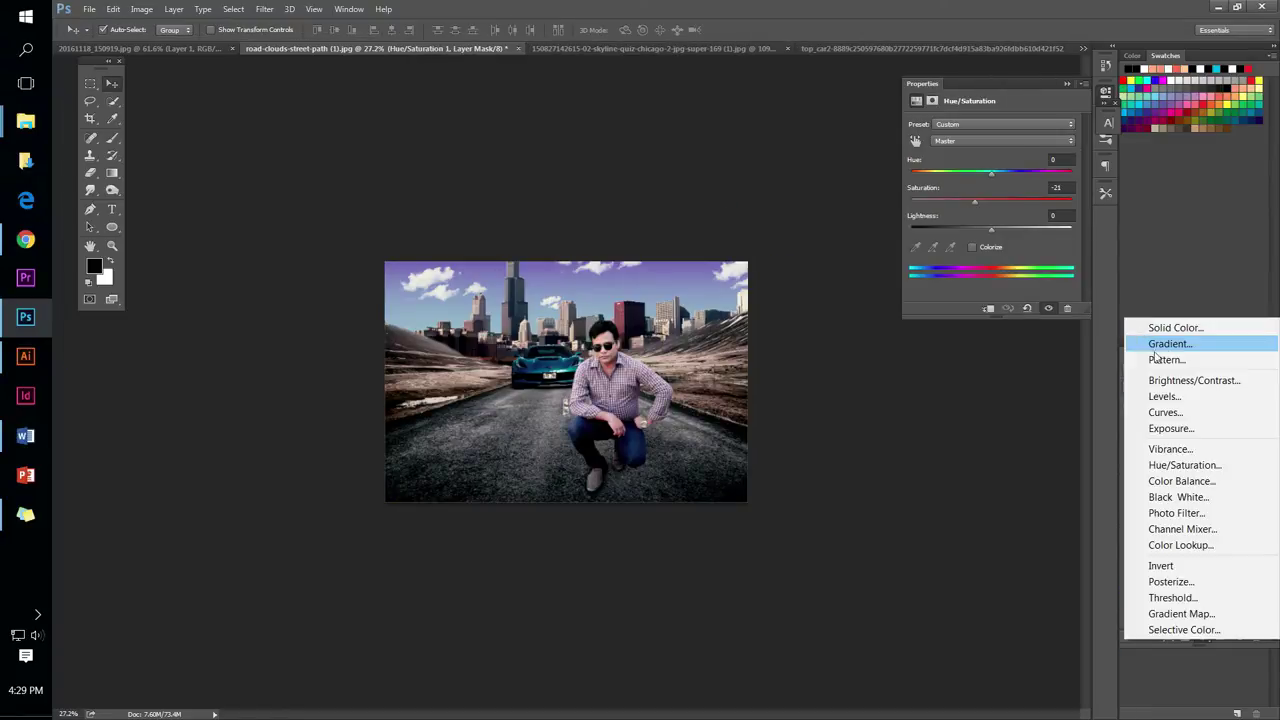
Add a Linear black-to-transparent Gradient Fill layer above the Hue/Saturation adjustment
{"action": "left_click", "coordinate": [1128, 277]}
{"action": "left_click", "coordinate": [1007, 264]}
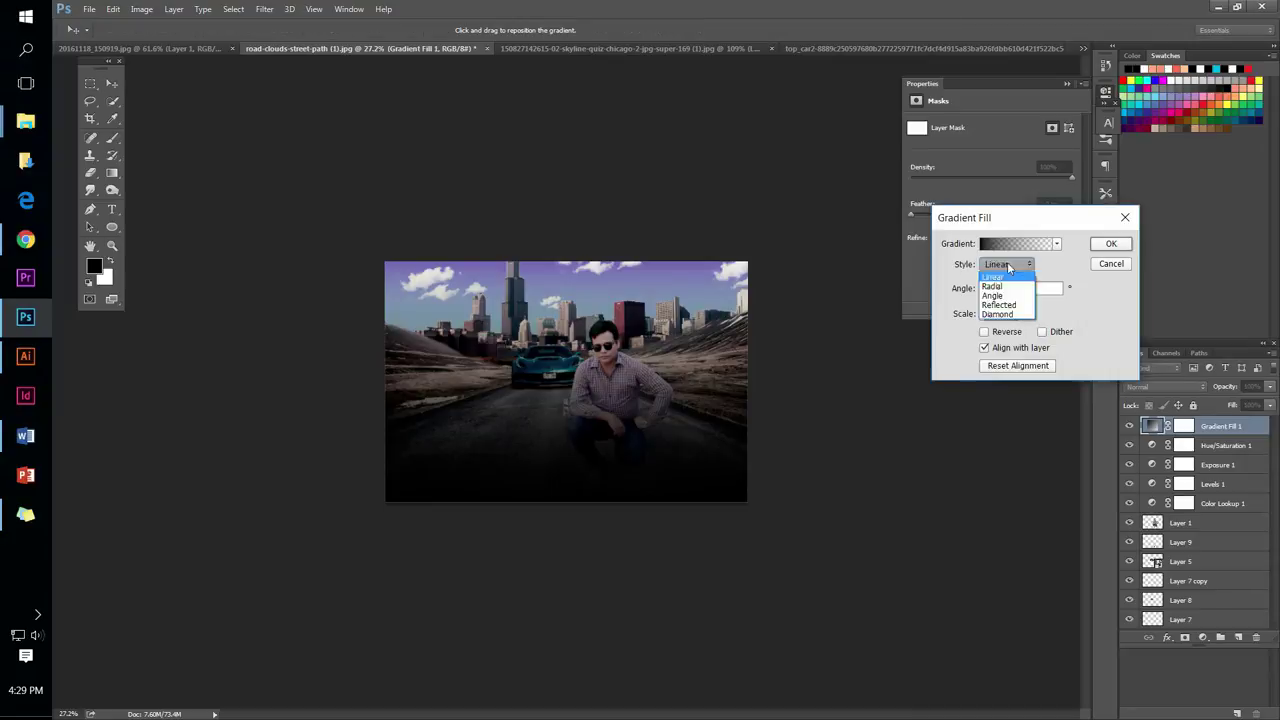
{"action": "left_click", "coordinate": [993, 276]}
{"action": "left_click", "coordinate": [1110, 243]}
Try Vivid Light, Hard Light and Color Dodge on the gradient fill, moving it beneath the man and back on top
{"action": "key", "text": "alt+shift+v"}
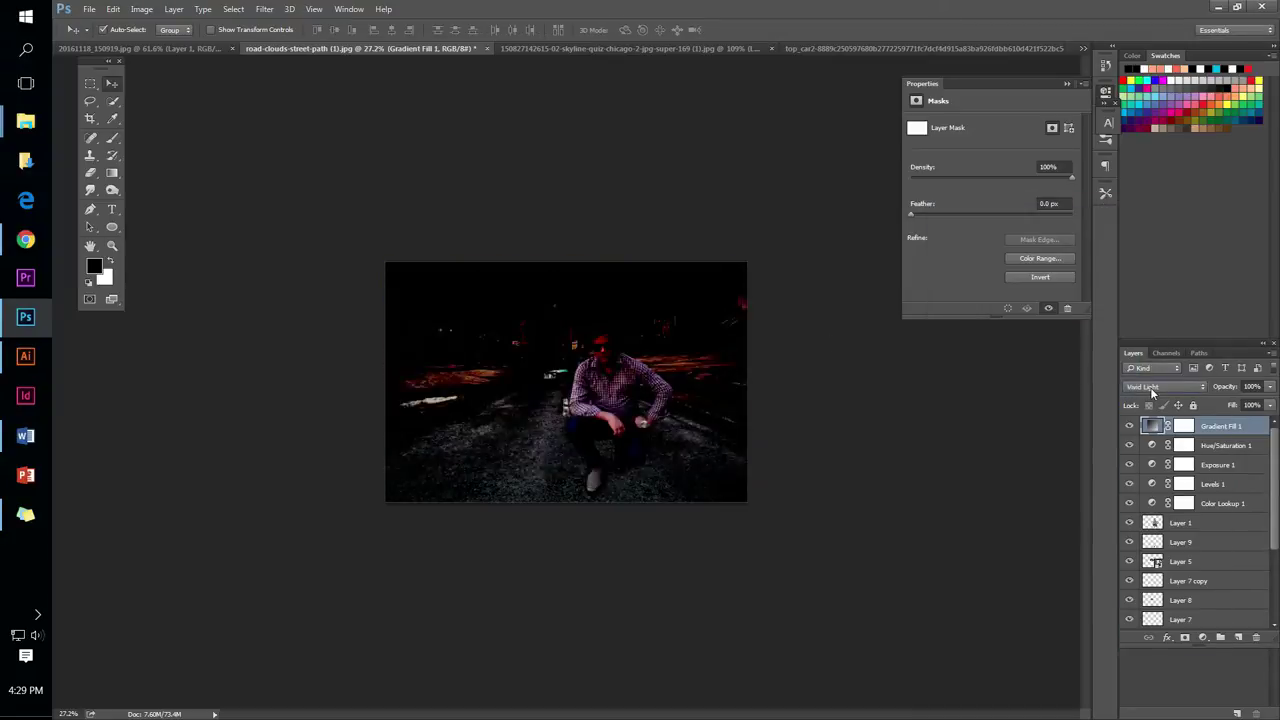
{"action": "key", "text": "alt+shift+h"}
{"action": "left_click_drag", "start_coordinate": [1152, 427], "coordinate": [1168, 556]}
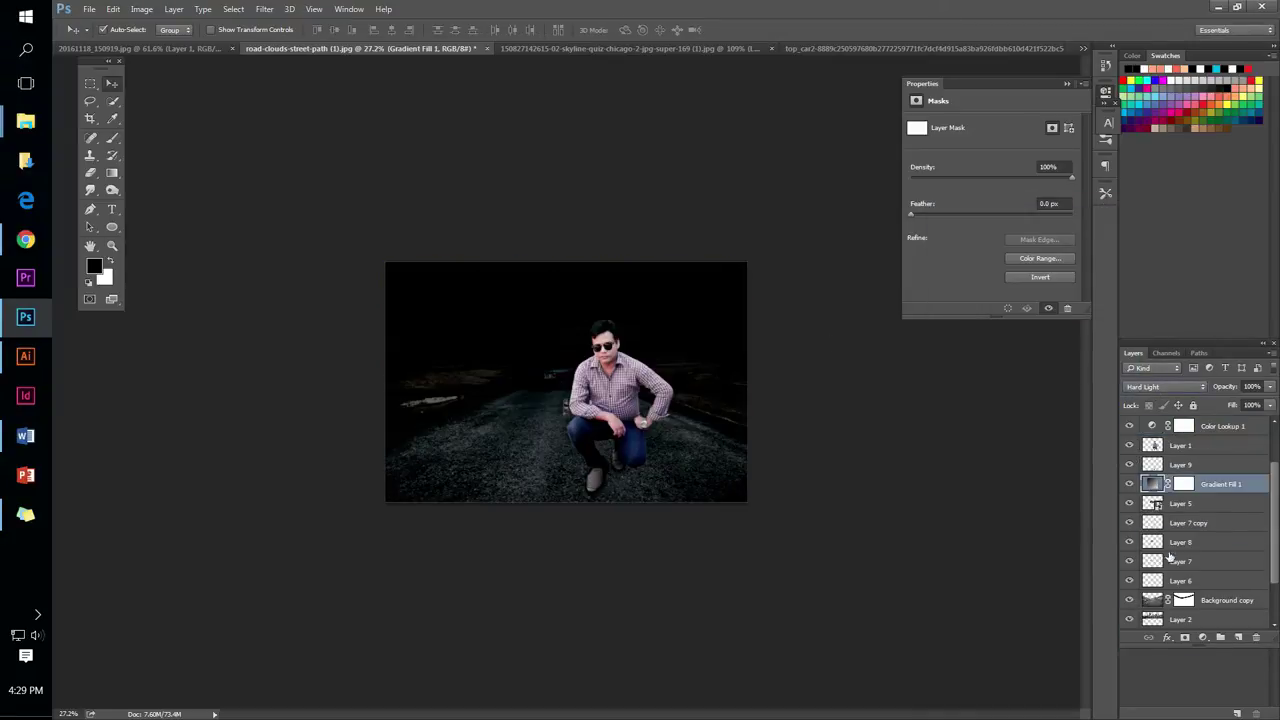
{"action": "key", "text": "ctrl+shift+bracketright"}
{"action": "key", "text": "alt+shift+s"}
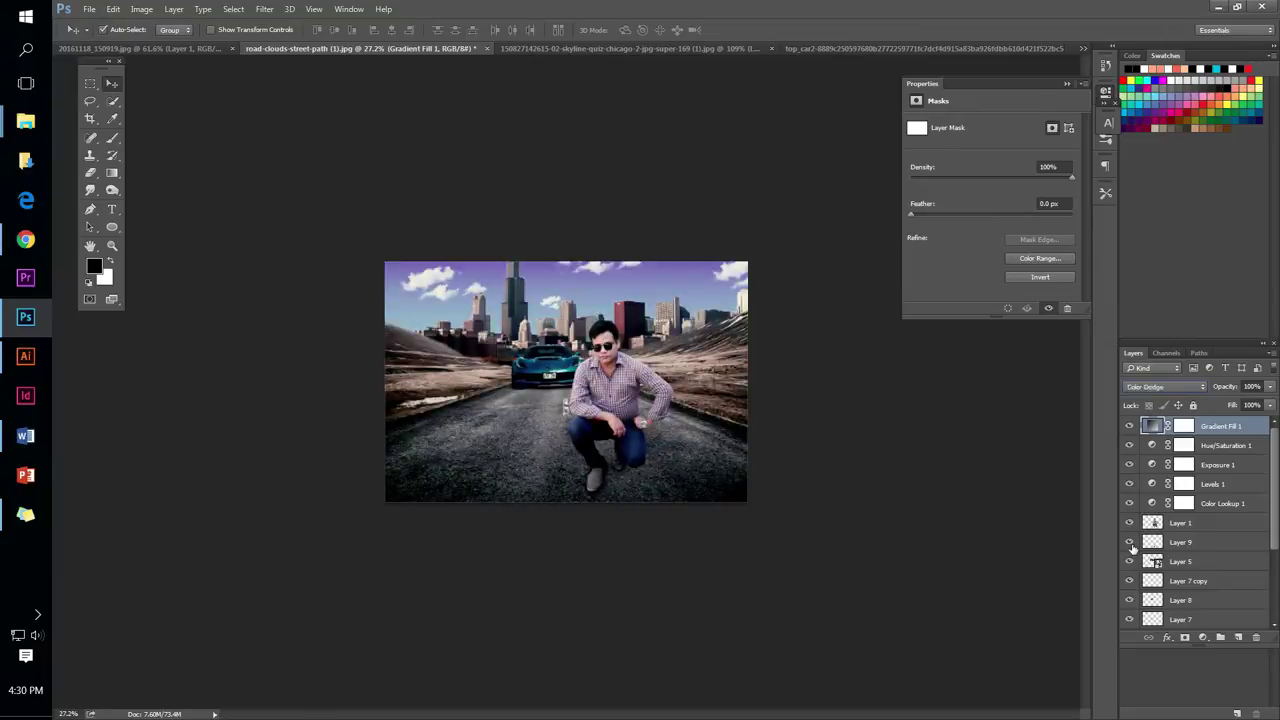
Cycle the gradient fill's blend mode to Hard Light, place it below the car layers and lower its opacity
{"action": "key", "text": "shift+plus"}
{"action": "key", "text": "shift+plus"}
{"action": "key", "text": "shift+plus"}
{"action": "key", "text": "shift+plus"}
{"action": "key", "text": "shift+plus"}
{"action": "mouse_move", "coordinate": [1152, 427]}
{"action": "left_mouse_down"}
{"action": "mouse_move", "coordinate": [1168, 570]}
{"action": "mouse_move", "coordinate": [1172, 477]}
{"action": "left_mouse_up"}
{"action": "left_click_drag", "start_coordinate": [1270, 386], "coordinate": [1249, 405]}
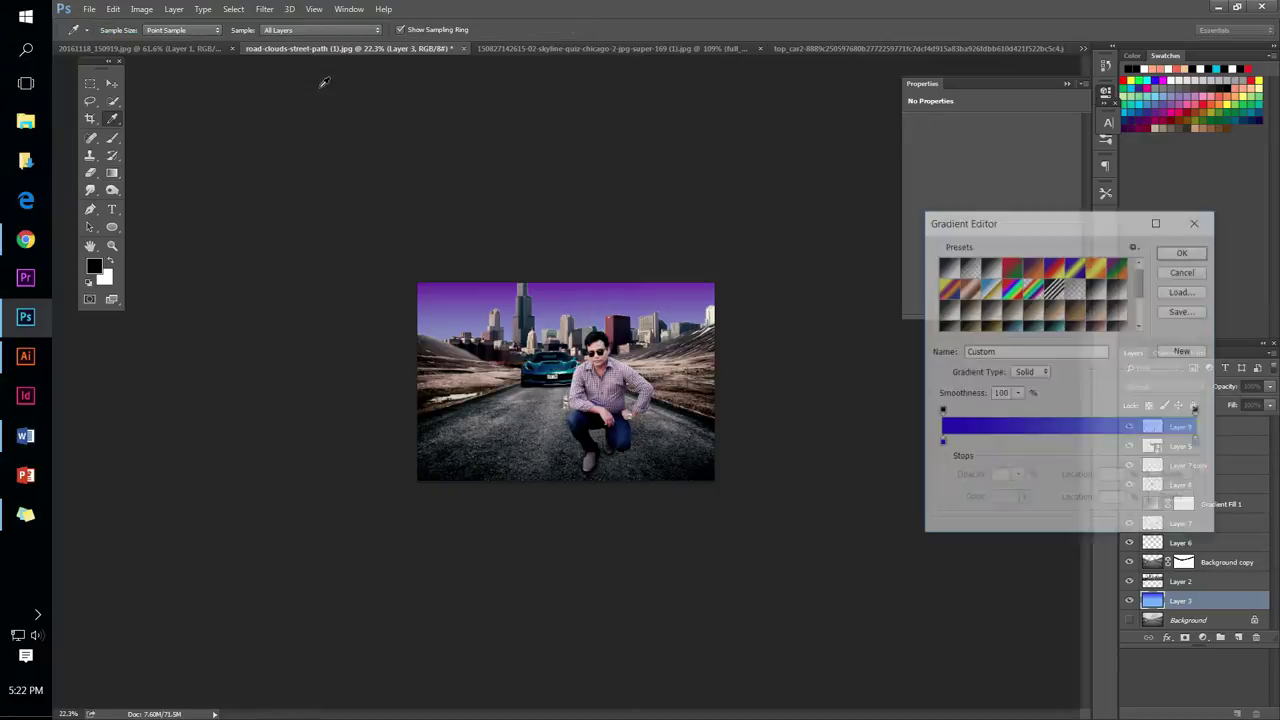
Redraw the blue gradient on the sky layer and show the gradient fill layer at 37% opacity
{"action": "left_click_drag", "start_coordinate": [454, 256], "coordinate": [518, 275]}
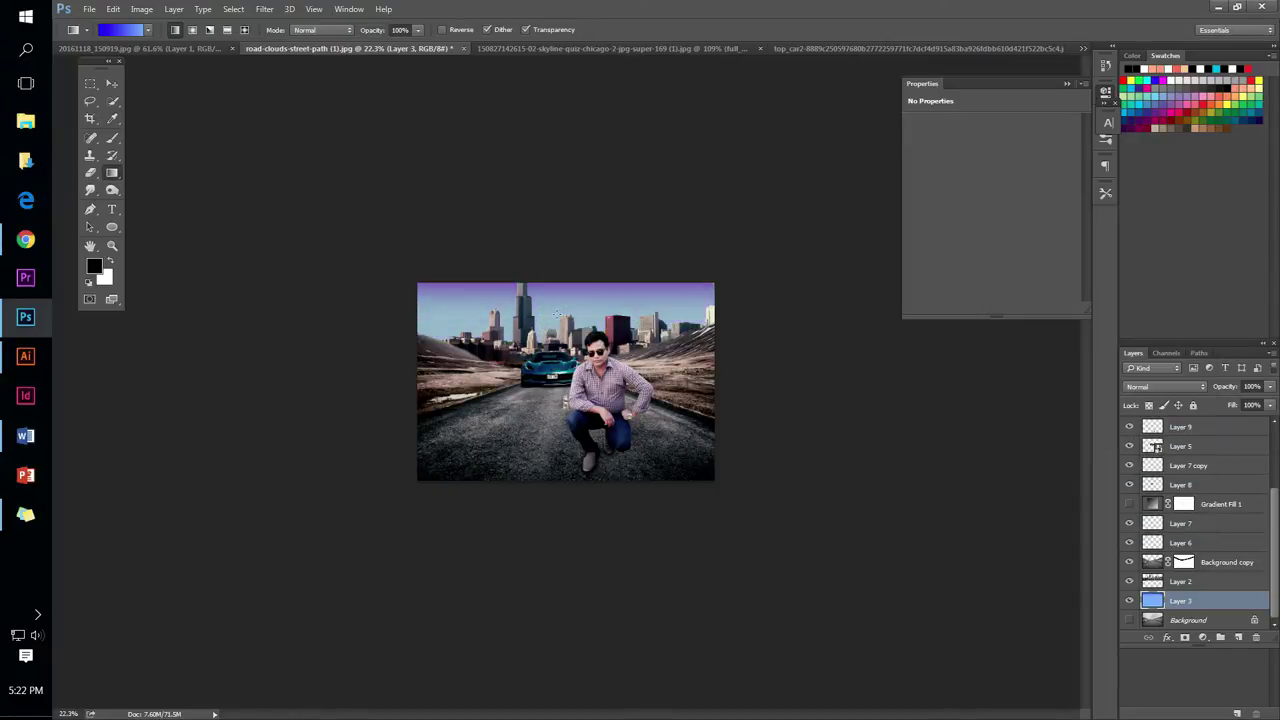
{"action": "left_click", "coordinate": [1220, 504]}
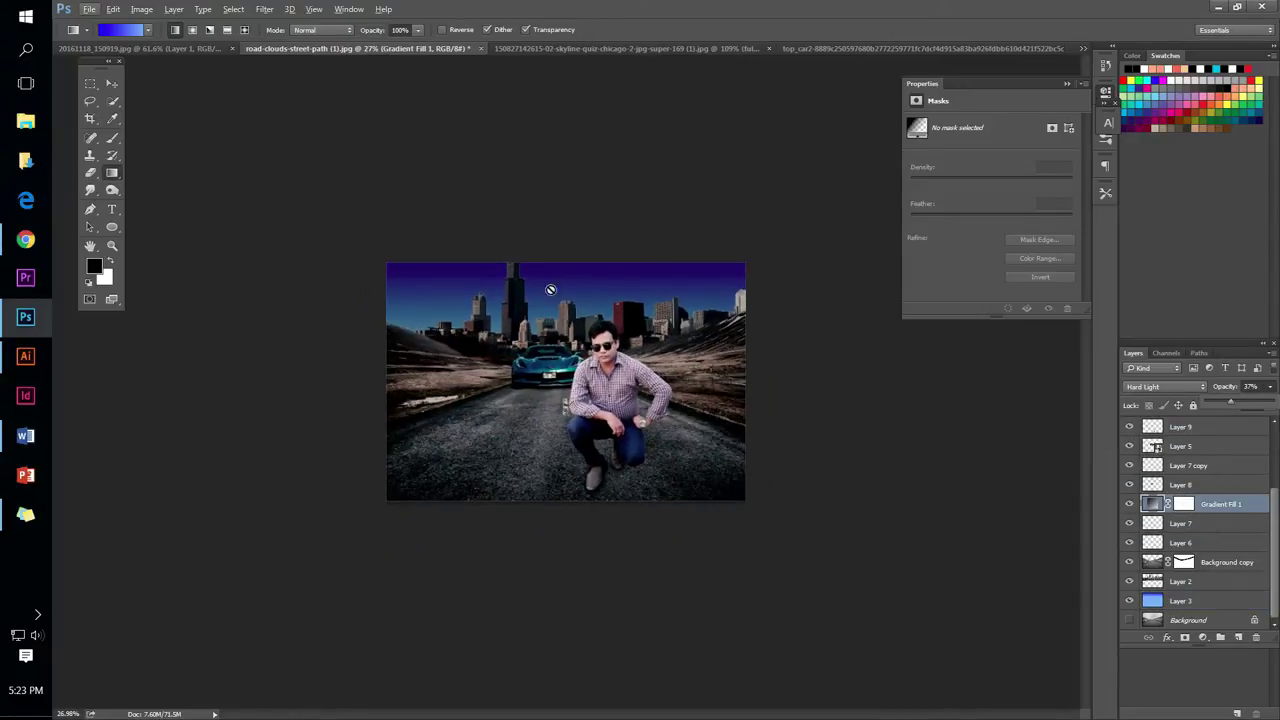
Add a new layer above the gradient fill and try stamping a white moon with a 2500 px moon brush
{"action": "key", "text": "b"}
{"action": "key", "text": "ctrl+shift+alt+n"}
{"action": "right_click", "coordinate": [570, 291]}
{"action": "left_click", "coordinate": [737, 303]}
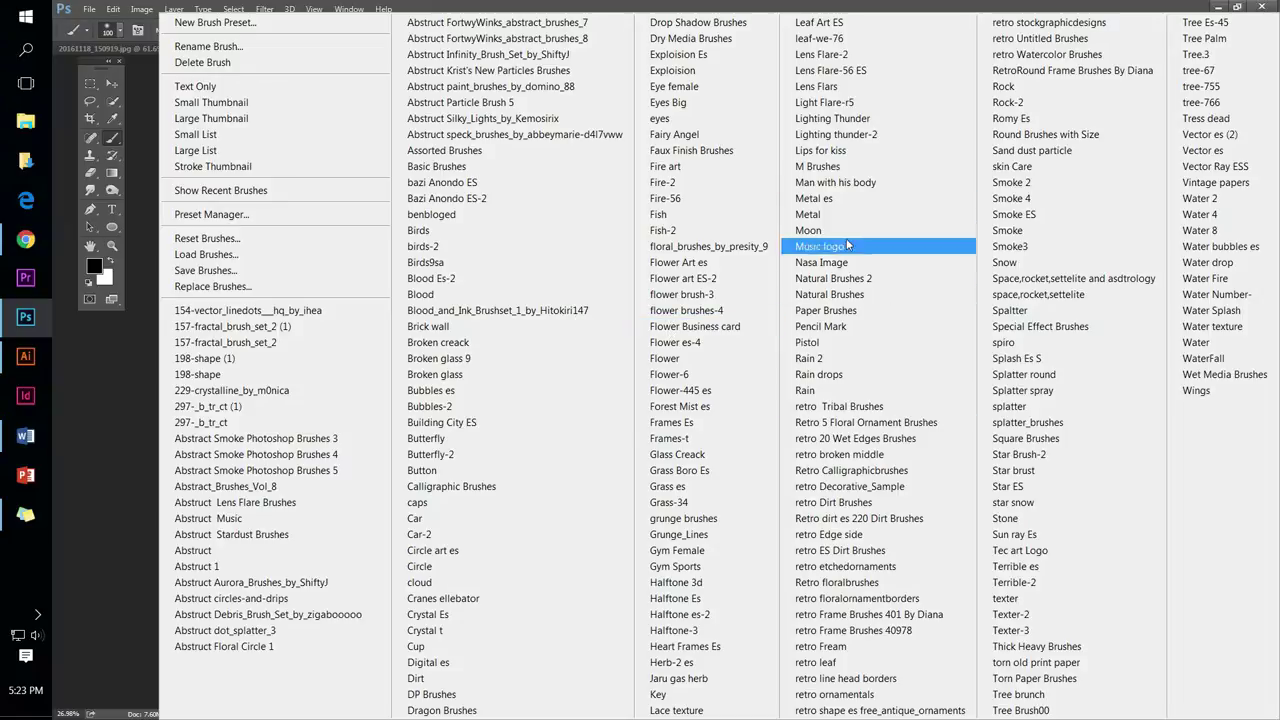
{"action": "key", "text": "Escape"}
{"action": "left_click", "coordinate": [693, 472]}
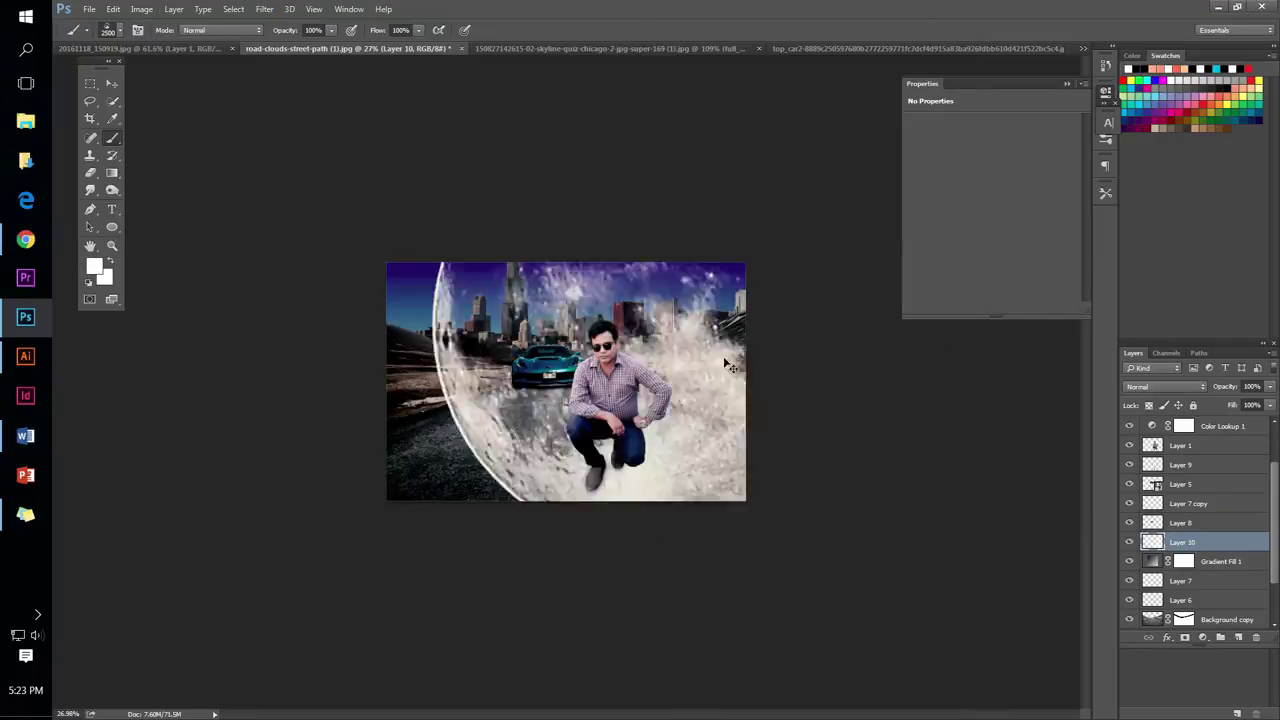
Load the Moon brush set and choose a full-moon brush
{"action": "right_click", "coordinate": [601, 318]}
{"action": "left_click", "coordinate": [770, 330]}
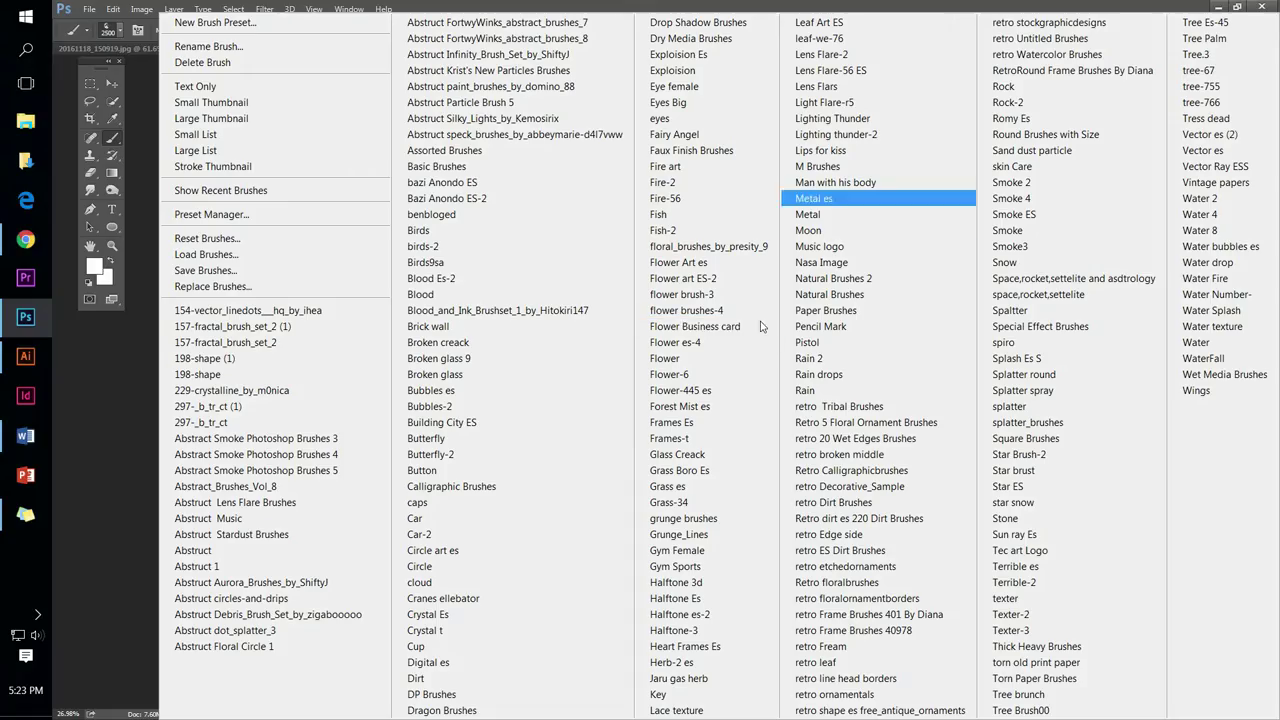
{"action": "left_click", "coordinate": [831, 230]}
{"action": "key", "text": "Escape"}
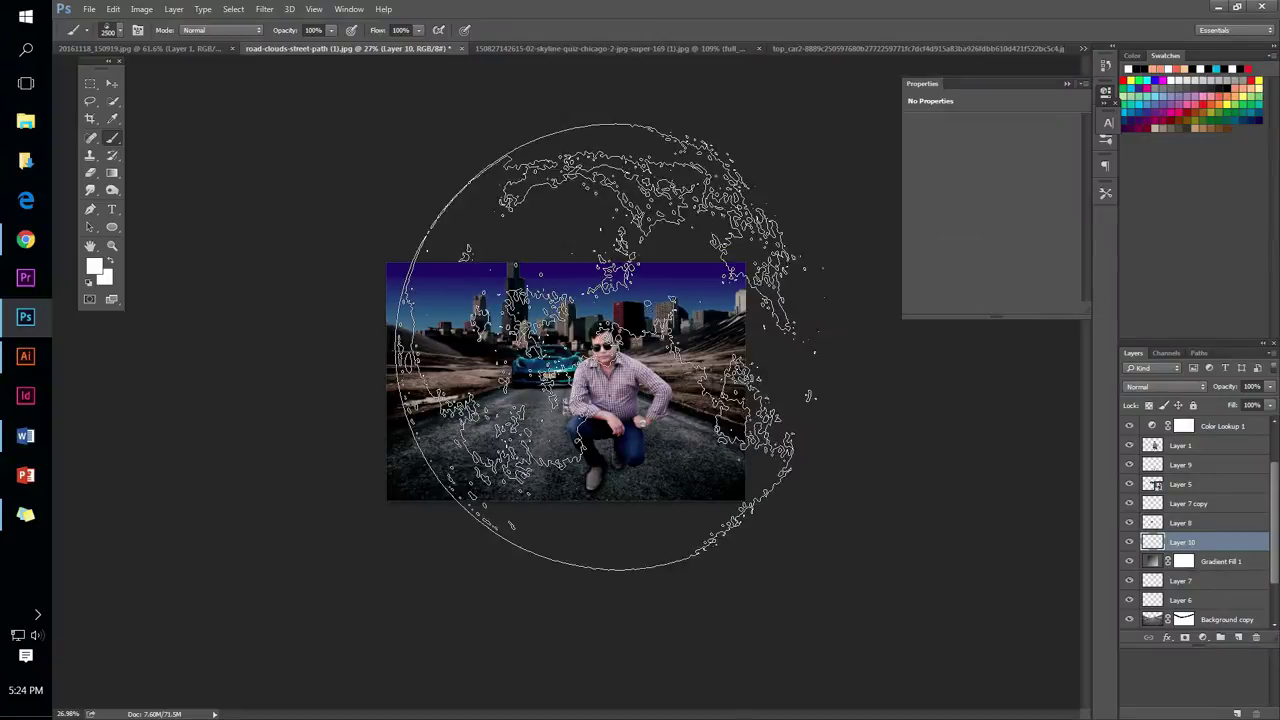
Stamp the moon on a new layer between the skyline and the sky, and scale and position it beside the tallest tower
{"action": "scroll", "coordinate": [1200, 520], "scroll_direction": "down", "scroll_amount": 3}
{"action": "left_click", "coordinate": [1180, 581]}
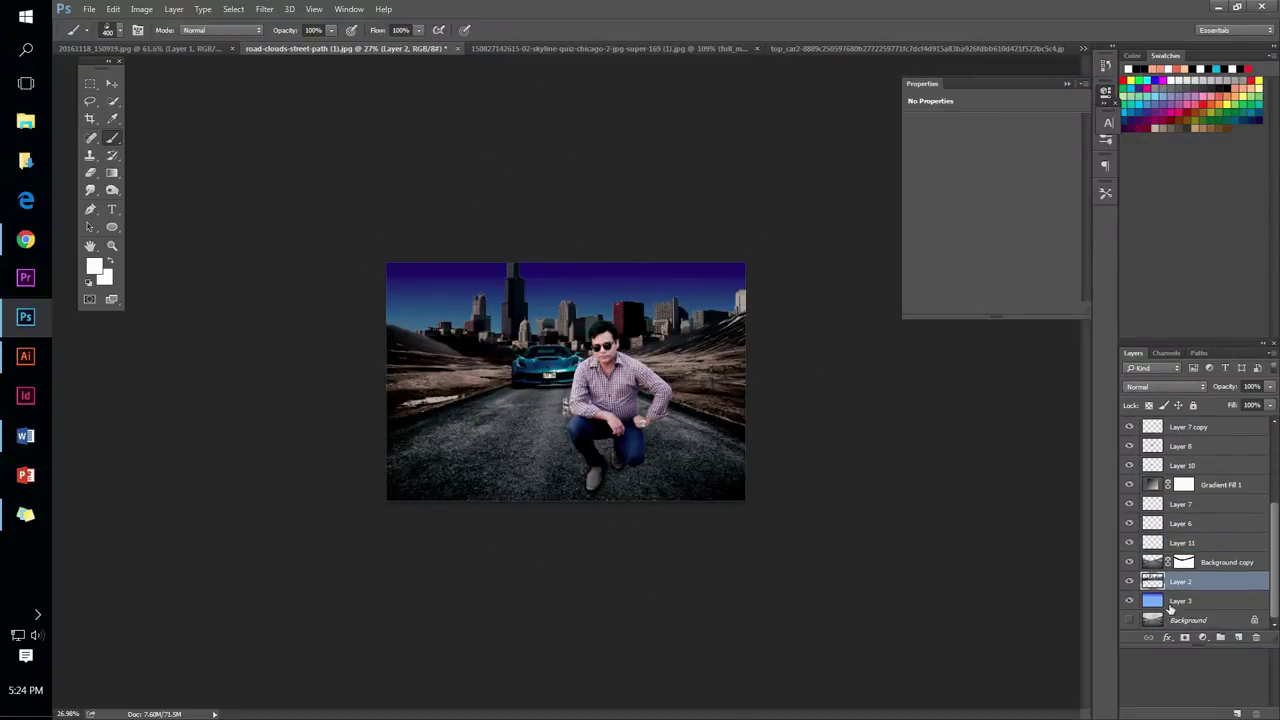
{"action": "key", "text": "ctrl+t"}
{"action": "left_click_drag", "start_coordinate": [660, 487], "coordinate": [490, 507]}
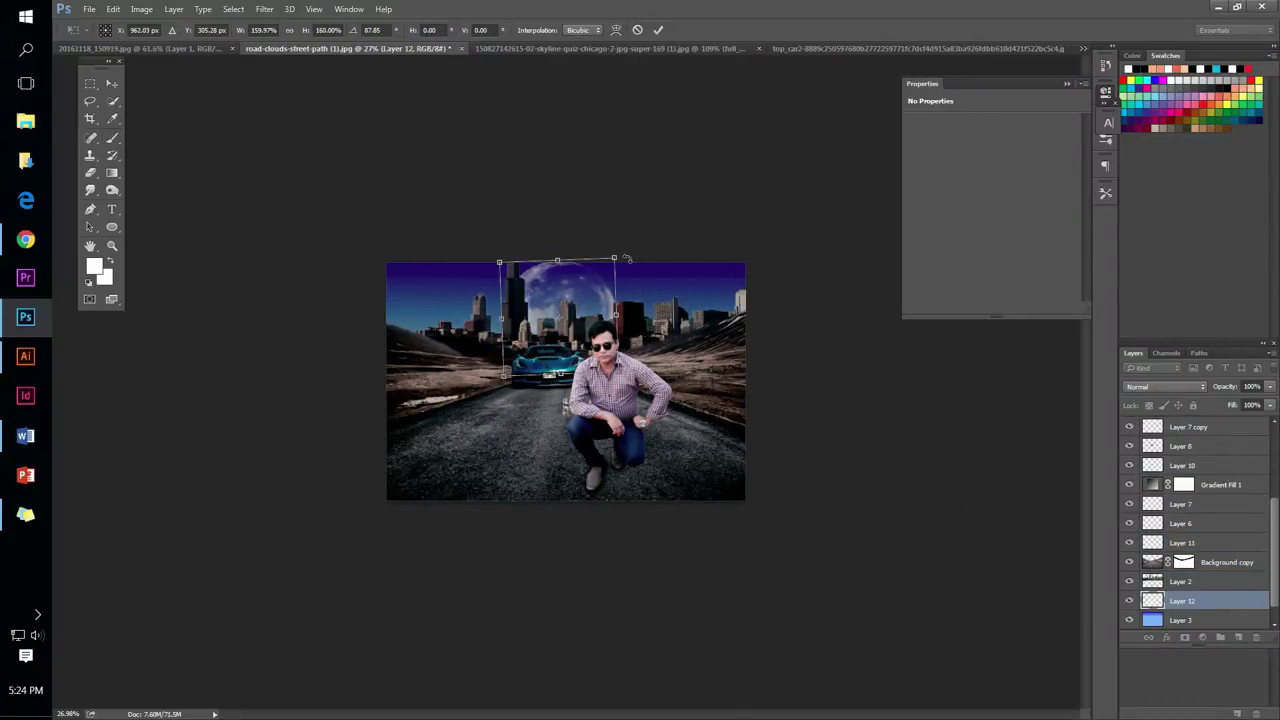
{"action": "key", "text": "Return"}
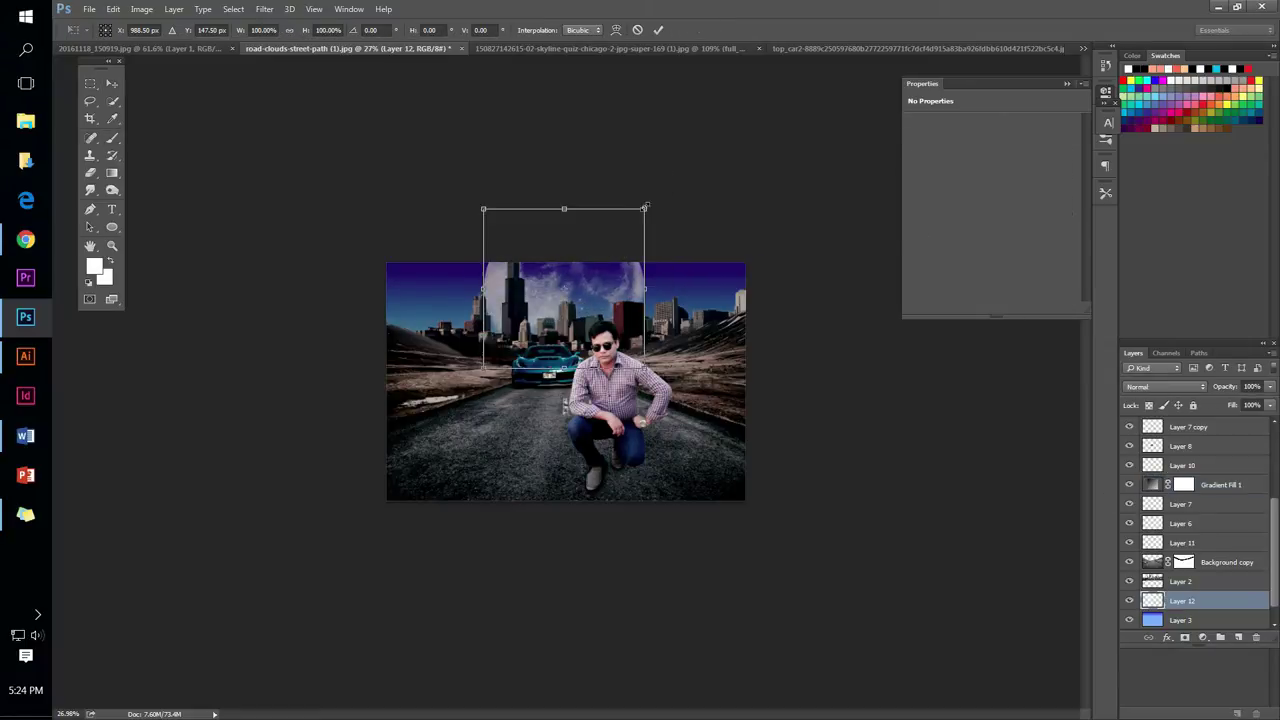
{"action": "key", "text": "Return"}
Add a new top layer and paint a soft white glow over the centre of the moon
{"action": "key", "text": "ctrl+shift+alt+n"}
{"action": "key", "text": "b"}
{"action": "right_click", "coordinate": [588, 290]}
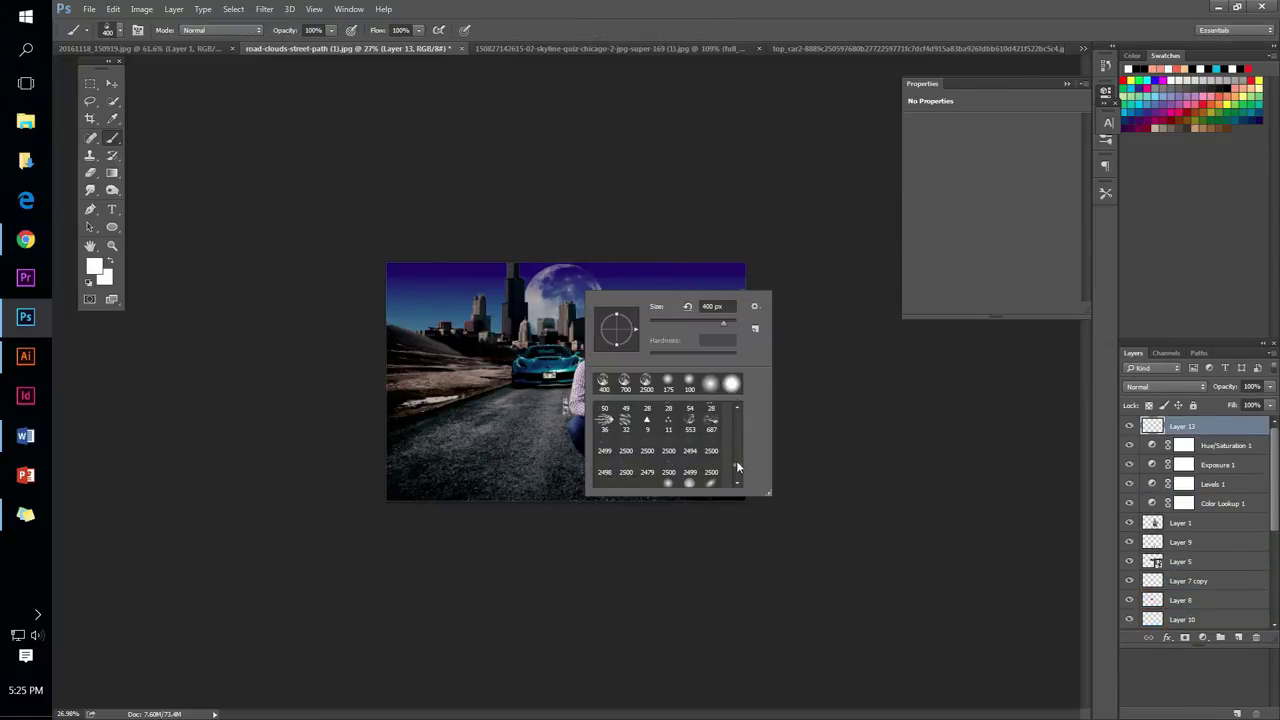
{"action": "key", "text": "Escape"}
{"action": "left_click", "coordinate": [566, 292]}
{"action": "key", "text": "bracketleft"}
{"action": "key", "text": "bracketleft"}
{"action": "key", "text": "bracketleft"}
{"action": "key", "text": "bracketleft"}
{"action": "key", "text": "bracketleft"}
{"action": "key", "text": "bracketleft"}
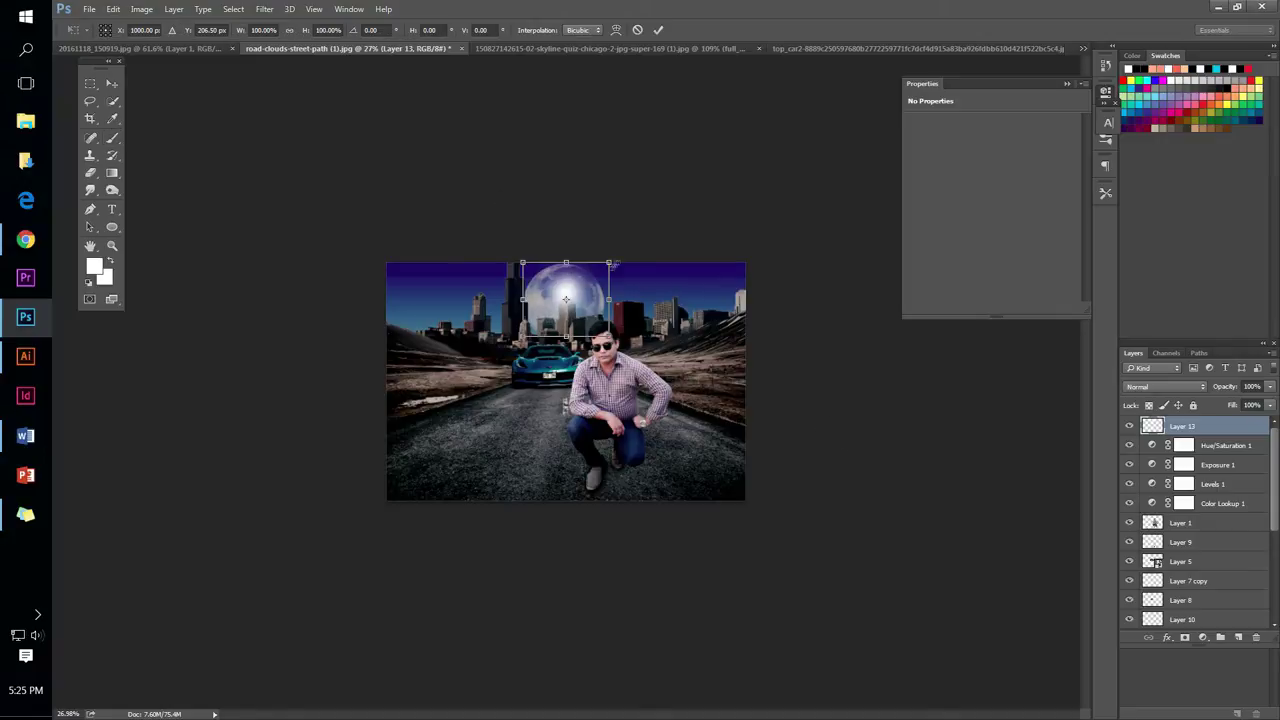
Enlarge the painted glow with Free Transform so it spreads over the moon
{"action": "key", "text": "Return"}
{"action": "key", "text": "ctrl+t"}
{"action": "left_click_drag", "start_coordinate": [891, 586], "coordinate": [655, 280]}
{"action": "key", "text": "Return"}
Try moving the glow layer lower in the layer stack and bring it back to the top
{"action": "left_click_drag", "start_coordinate": [1182, 426], "coordinate": [1182, 590]}
{"action": "key", "text": "Return"}
{"action": "key", "text": "ctrl+shift+bracketright"}
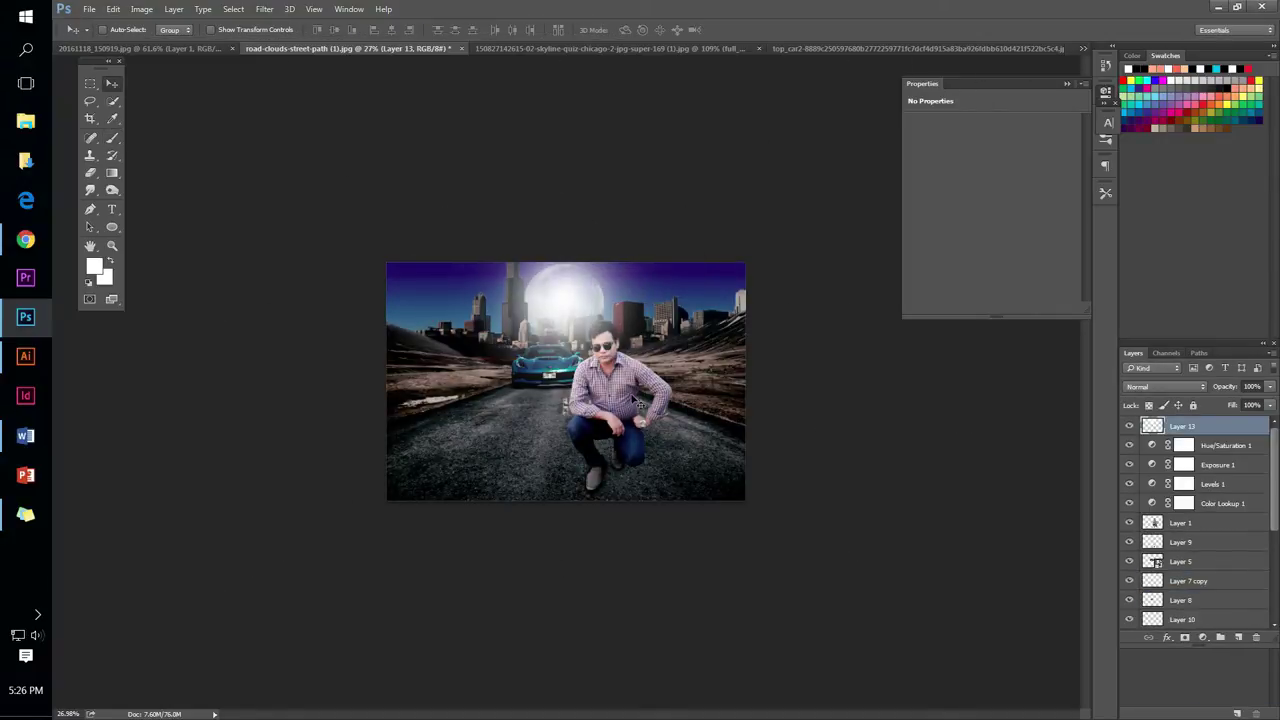
Refine the size and placement of the glow over the moon with another Free Transform
{"action": "key", "text": "ctrl+t"}
{"action": "key", "text": "Return"}
{"action": "key", "text": "ctrl+minus"}
{"action": "key", "text": "ctrl+minus"}
{"action": "key", "text": "ctrl+minus"}
{"action": "scroll", "coordinate": [607, 401], "scroll_direction": "up", "scroll_amount": 4}
{"action": "scroll", "coordinate": [607, 401], "scroll_direction": "down", "scroll_amount": 1}
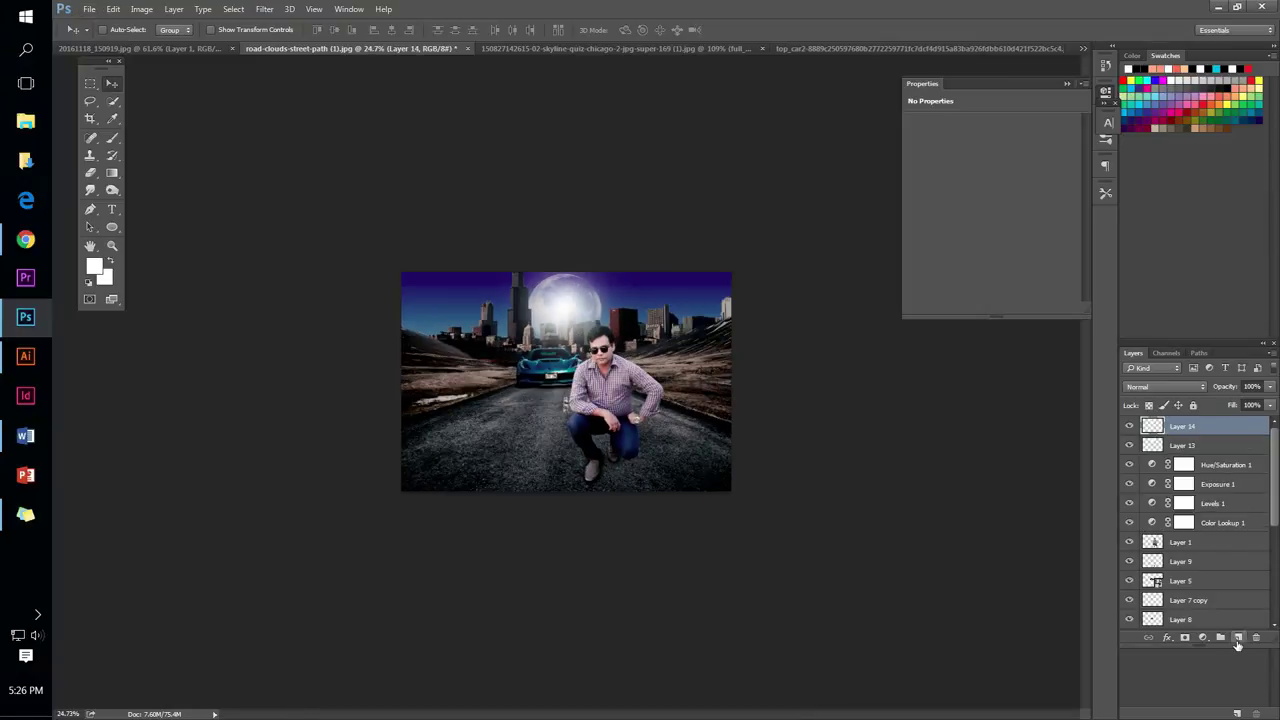
Add a Vibrance adjustment layer on top with vibrance +51 and saturation -49
{"action": "left_click", "coordinate": [1203, 637]}
{"action": "left_click", "coordinate": [1170, 447]}
{"action": "left_click_drag", "start_coordinate": [991, 165], "coordinate": [954, 190]}
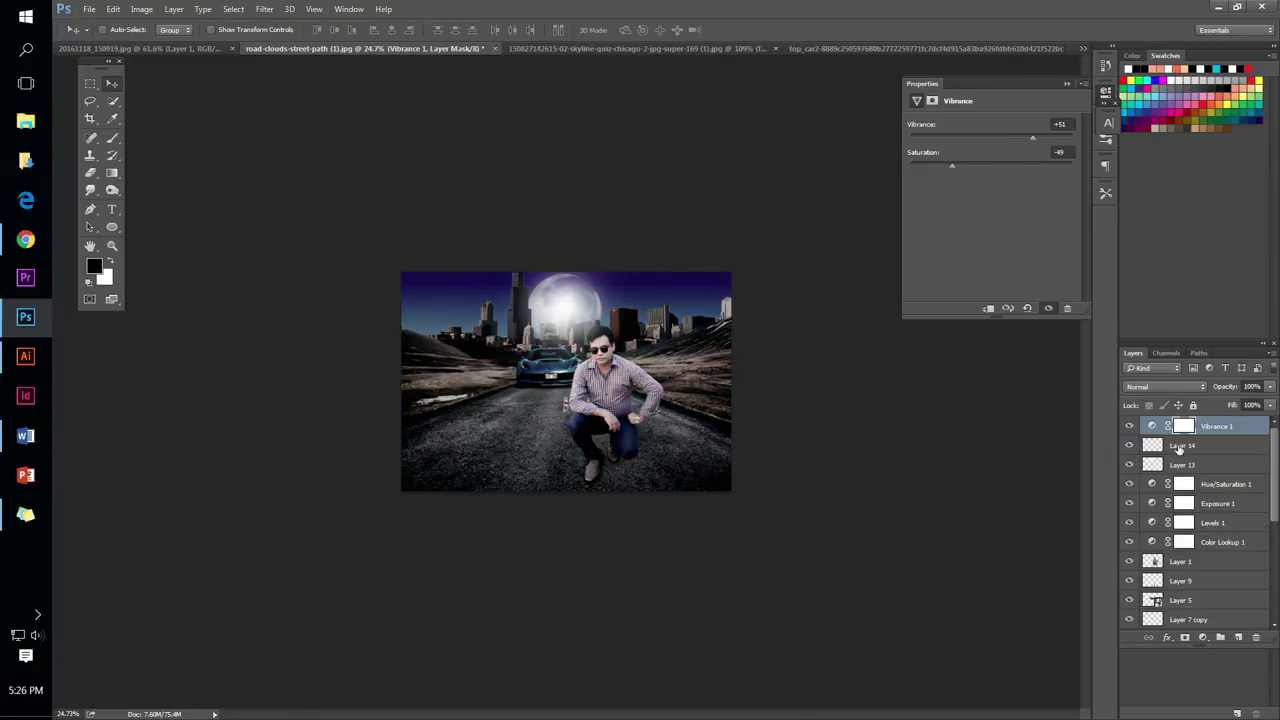
Replace the top Vibrance adjustment with a Photo Filter adjustment layer using Warming Filter (85) at 25% density
{"action": "left_click", "coordinate": [1203, 637]}
{"action": "left_click", "coordinate": [1171, 514]}
{"action": "left_click", "coordinate": [954, 143]}
{"action": "key", "text": "Escape"}
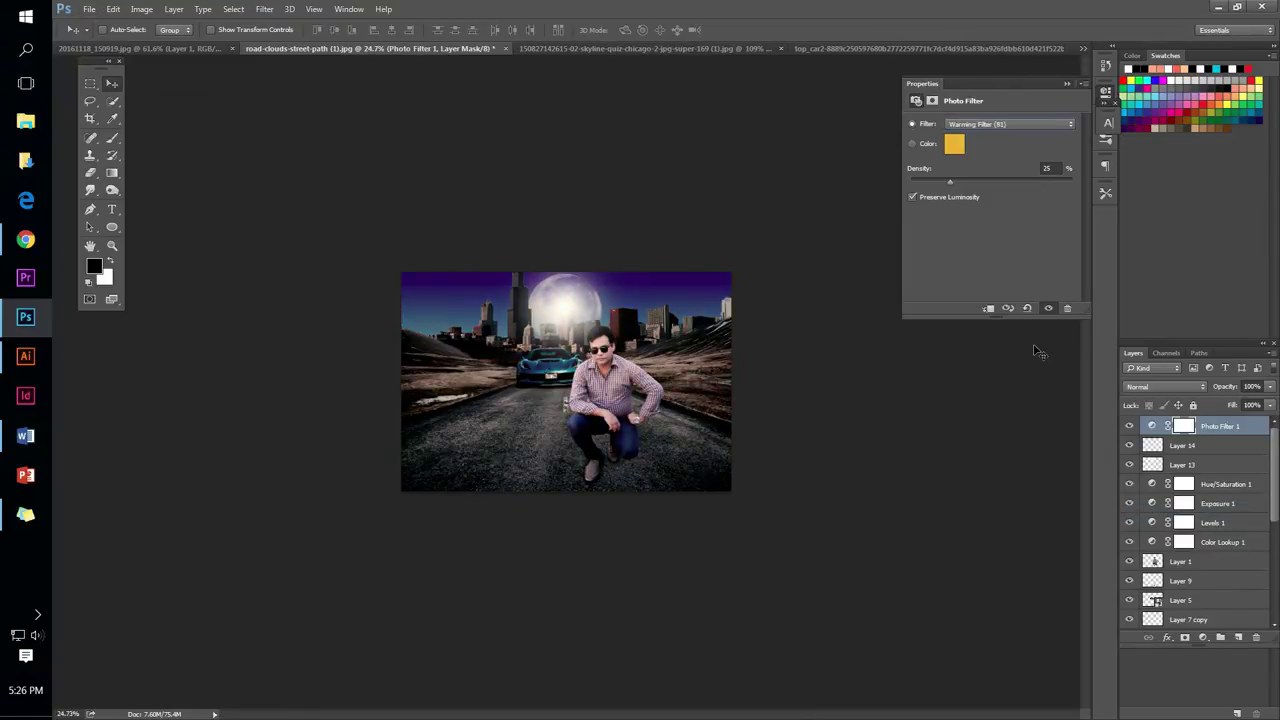
Add a Gradient Fill layer on top with a custom black-to-transparent gradient
{"action": "left_click", "coordinate": [1203, 637]}
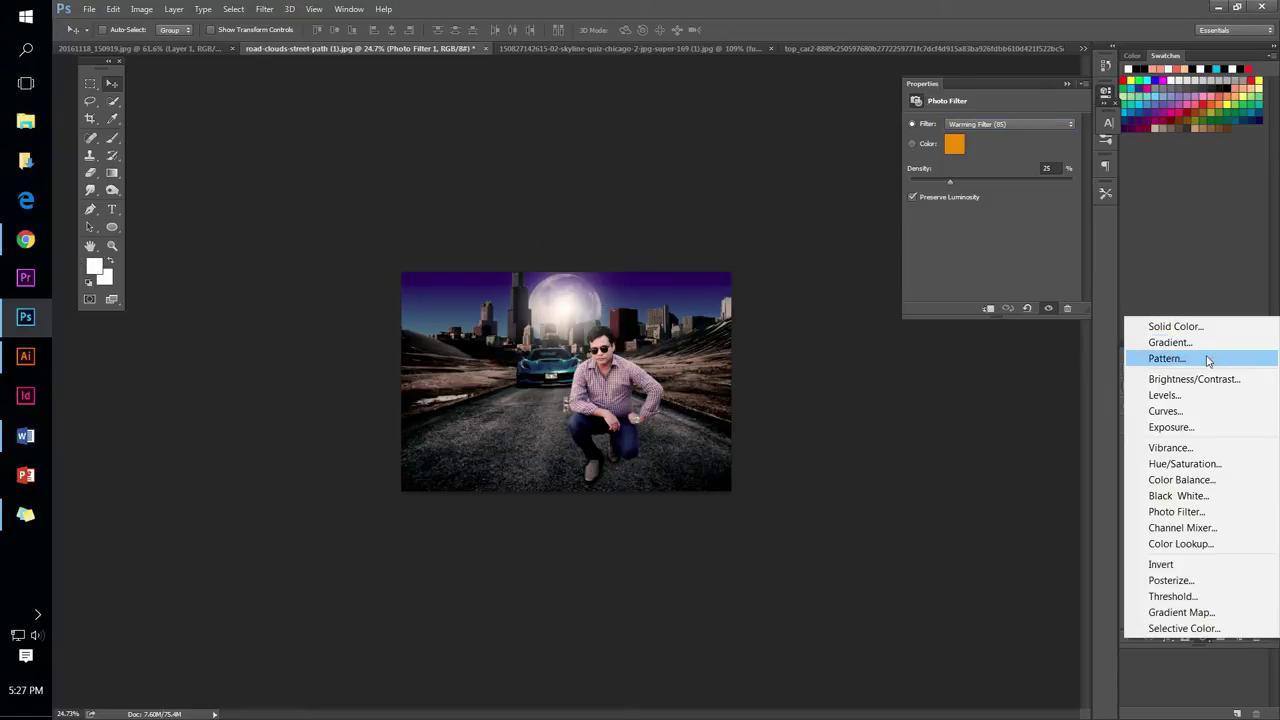
{"action": "left_click", "coordinate": [1170, 342]}
{"action": "left_click", "coordinate": [968, 265]}
{"action": "left_click", "coordinate": [940, 441]}
{"action": "left_click", "coordinate": [1003, 499]}
{"action": "left_click", "coordinate": [363, 137]}
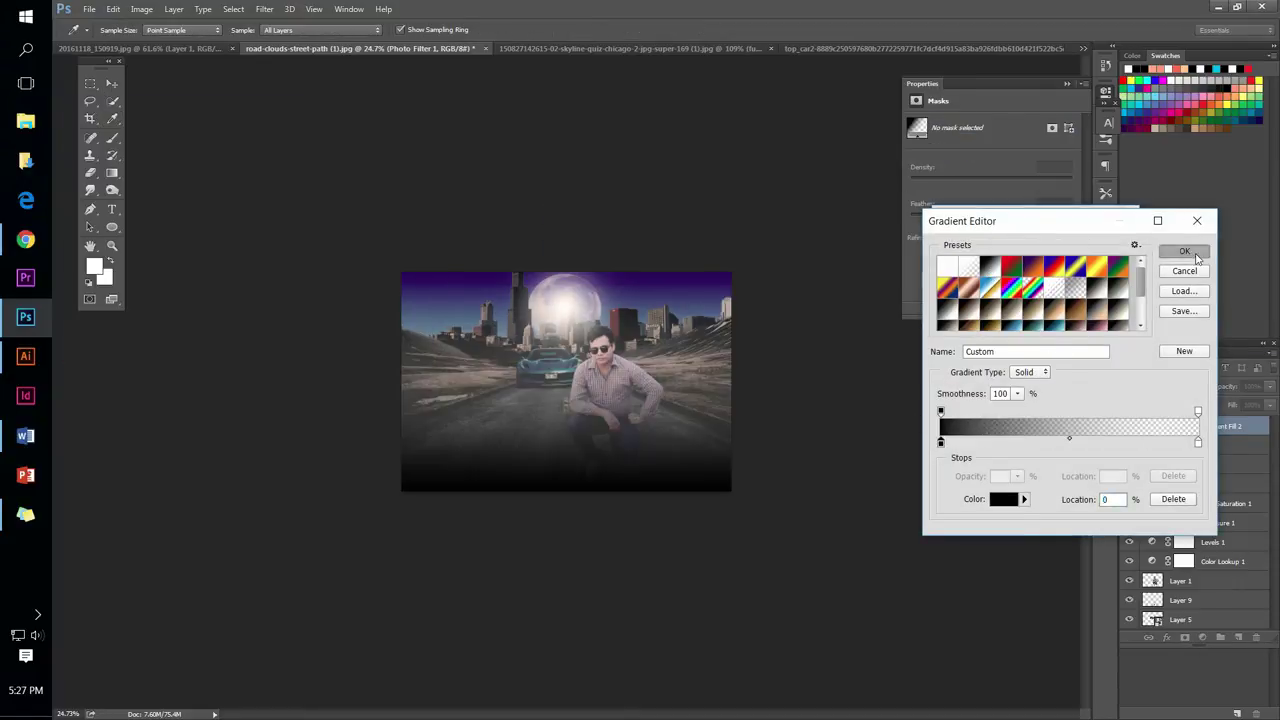
{"action": "left_click", "coordinate": [1184, 251]}
Turn the gradient fill into a reversed radial vignette and set the layer's blend mode to Overlay
{"action": "left_click", "coordinate": [951, 329]}
{"action": "left_click", "coordinate": [1097, 240]}
{"action": "left_click", "coordinate": [1165, 386]}
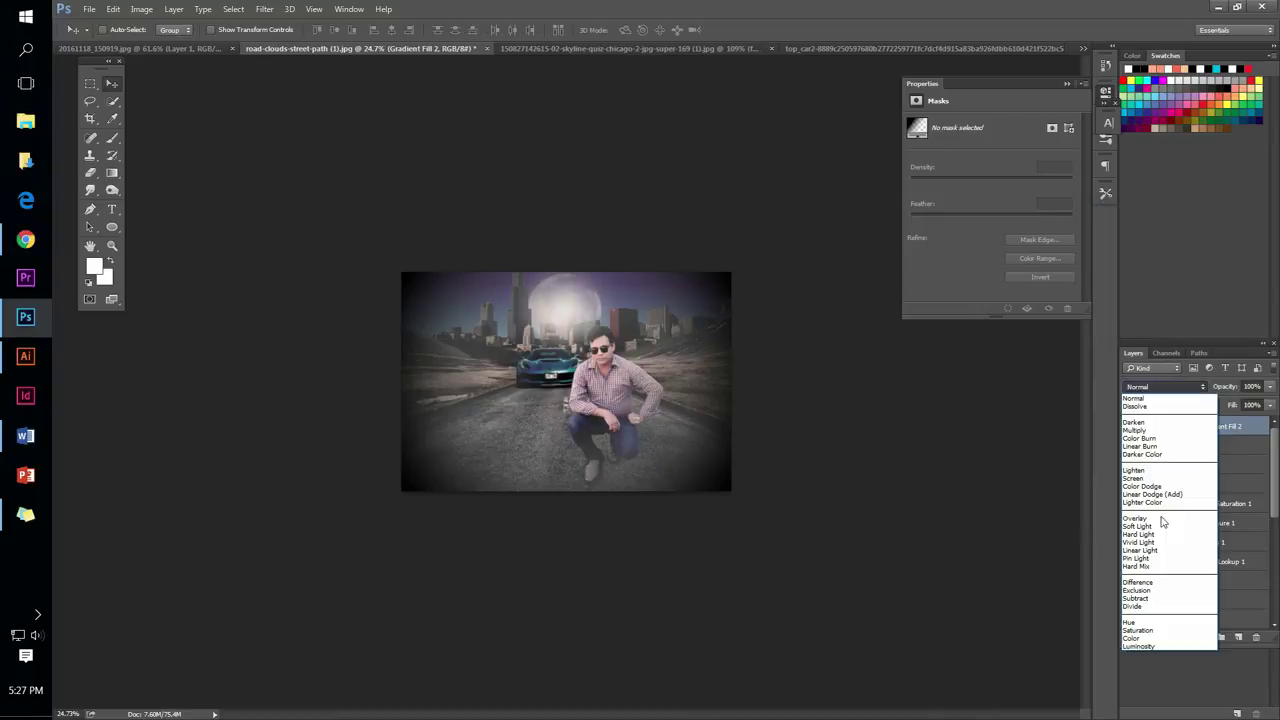
{"action": "left_click", "coordinate": [1163, 526]}
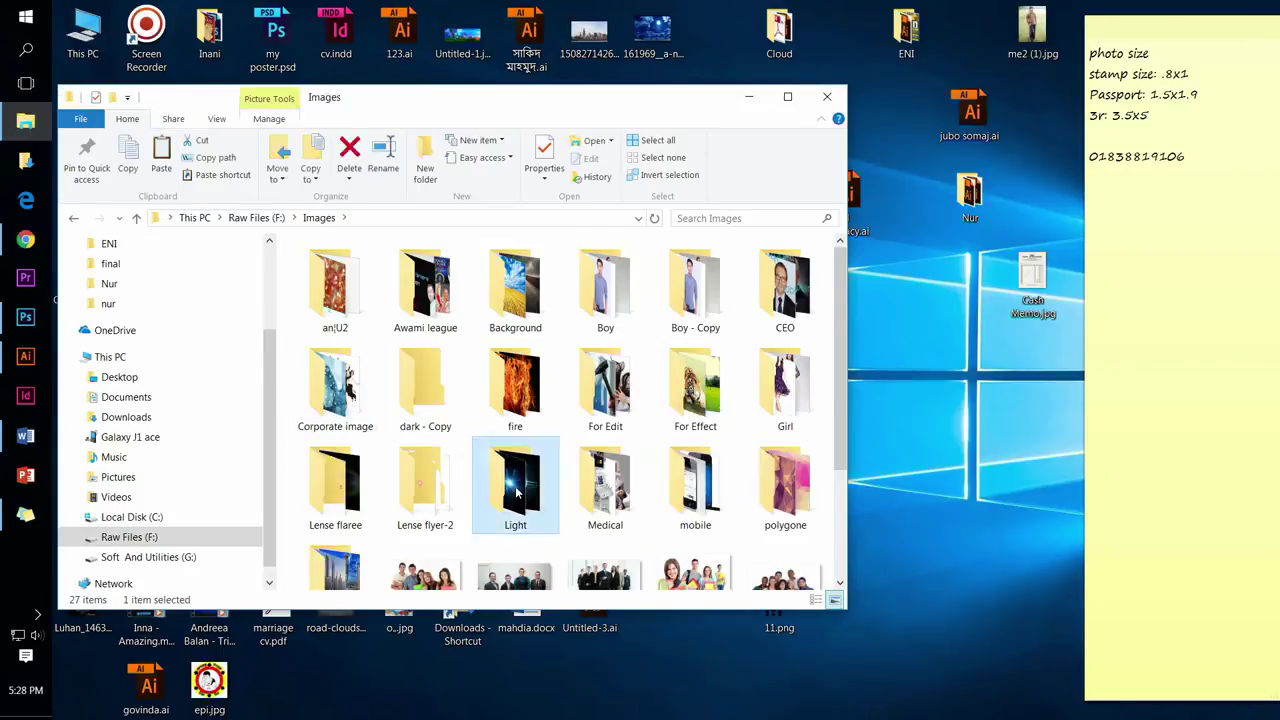
Try placing the sequence-01-still003 light image from the Light image folder over the composite
{"action": "double_click", "coordinate": [515, 490]}
{"action": "scroll", "coordinate": [515, 450], "scroll_direction": "down", "scroll_amount": 3}
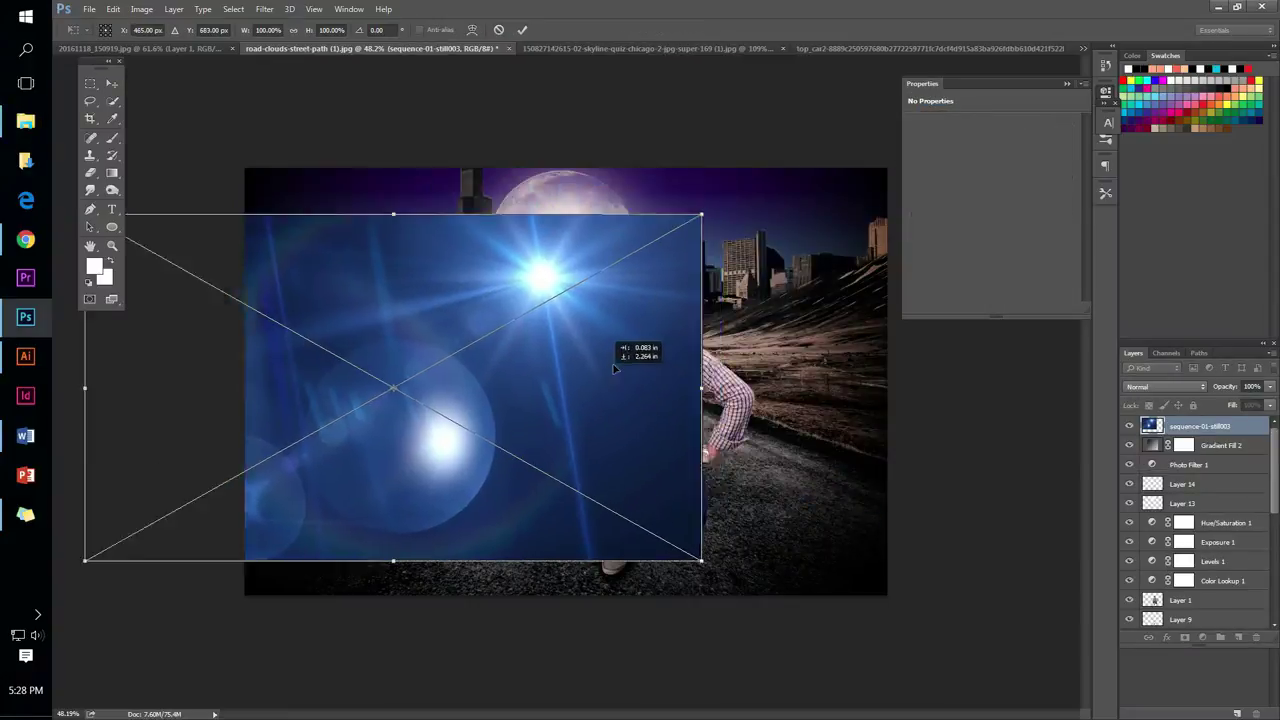
{"action": "left_click_drag", "start_coordinate": [614, 369], "coordinate": [660, 356]}
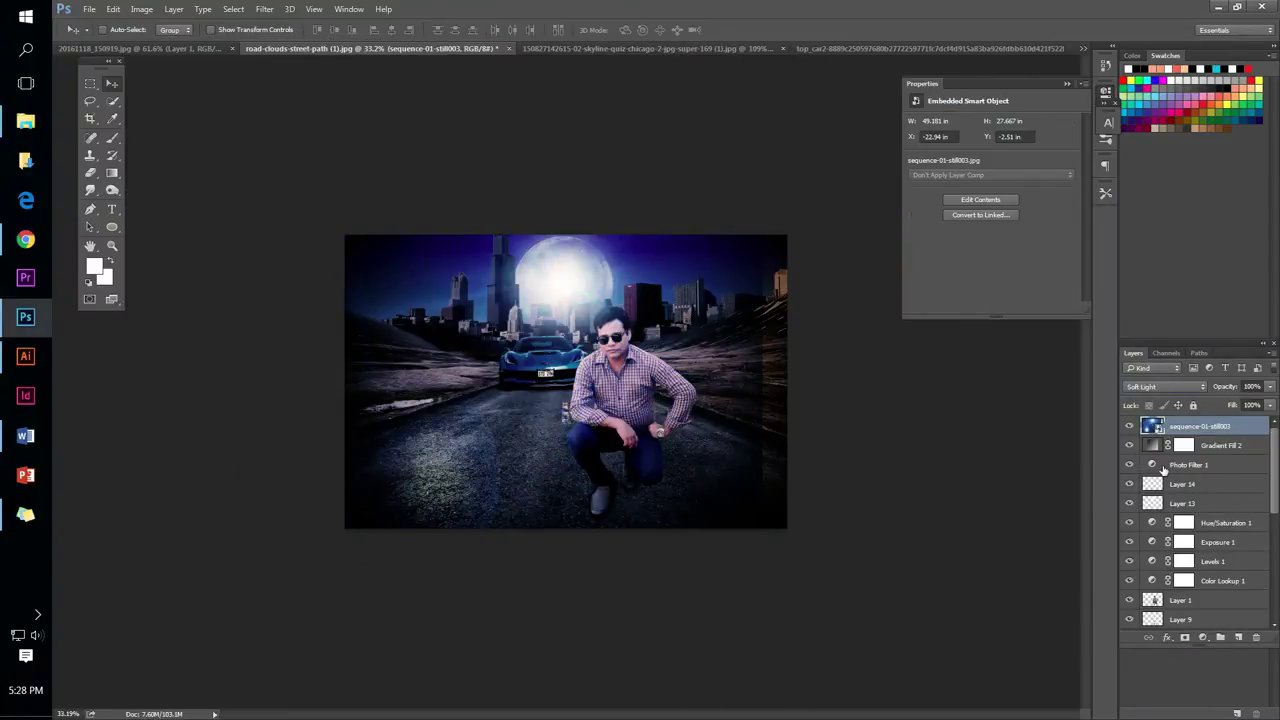
Try the light image in Pin Light mode, shrunk to about 44% with its glare at the road's lower-left edge
{"action": "left_click", "coordinate": [1165, 386]}
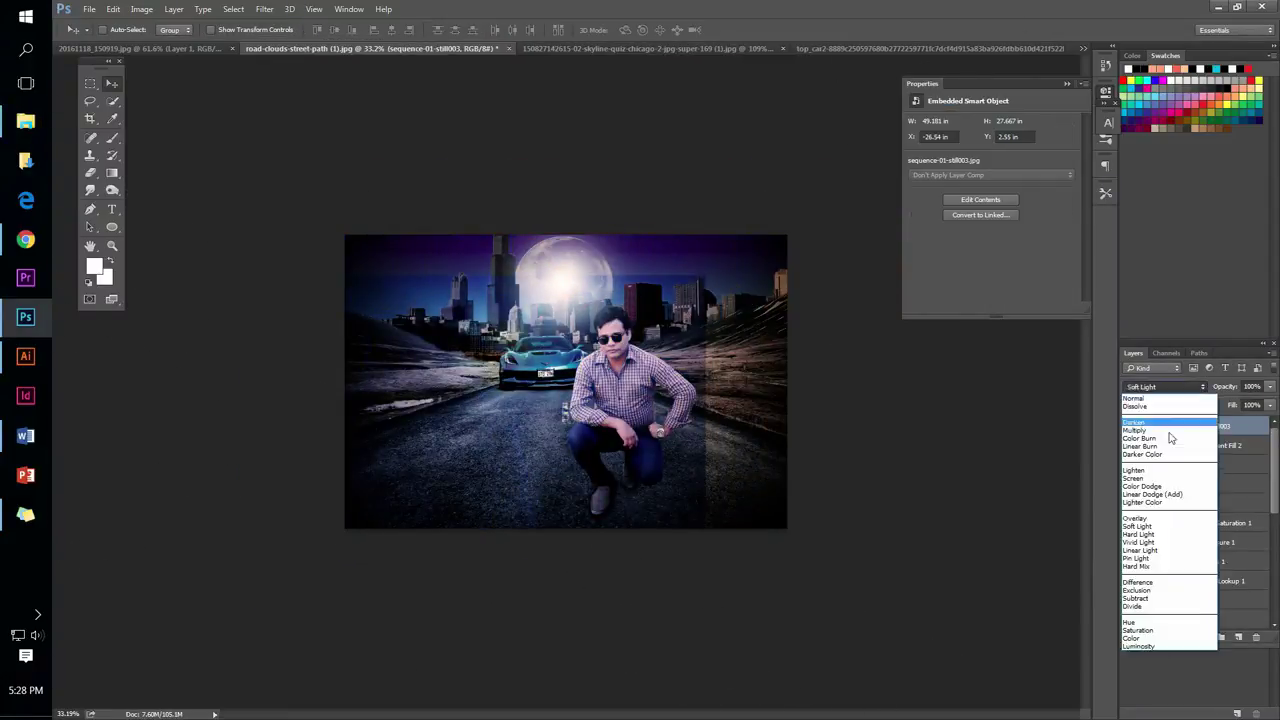
{"action": "left_click", "coordinate": [1136, 558]}
{"action": "left_click_drag", "start_coordinate": [486, 345], "coordinate": [360, 463]}
{"action": "key", "text": "ctrl+t"}
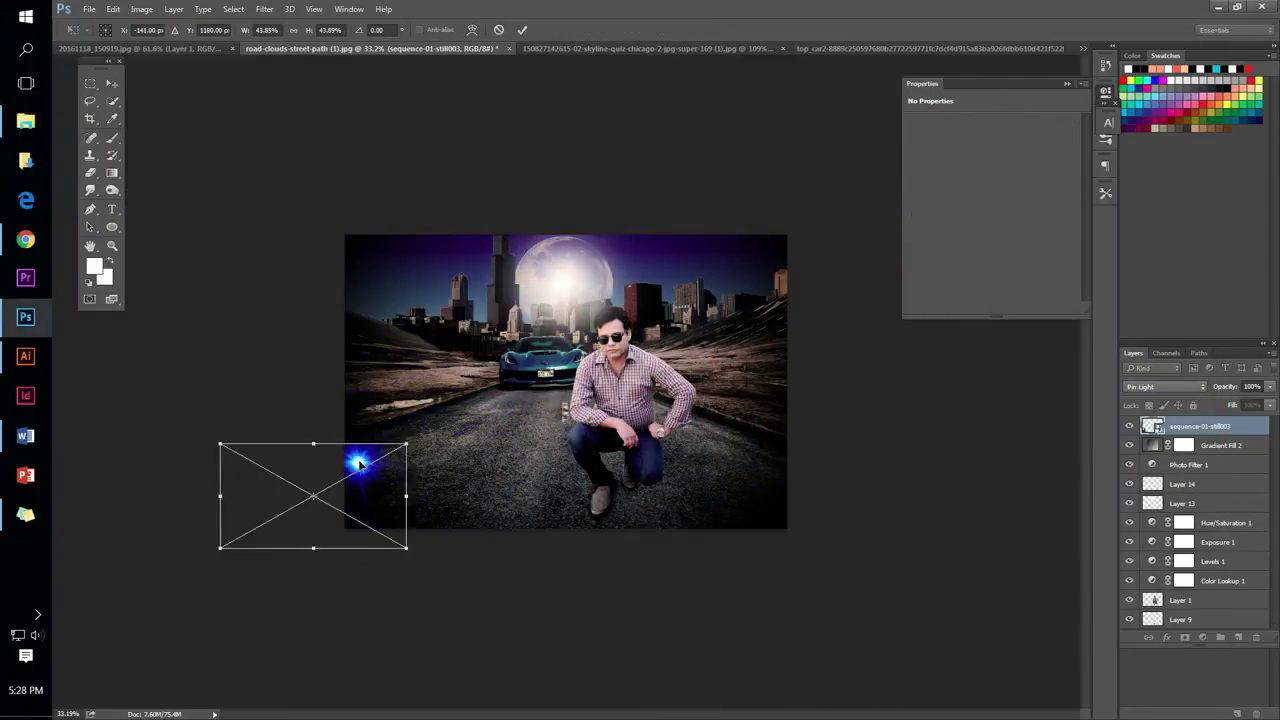
{"action": "key", "text": "Return"}
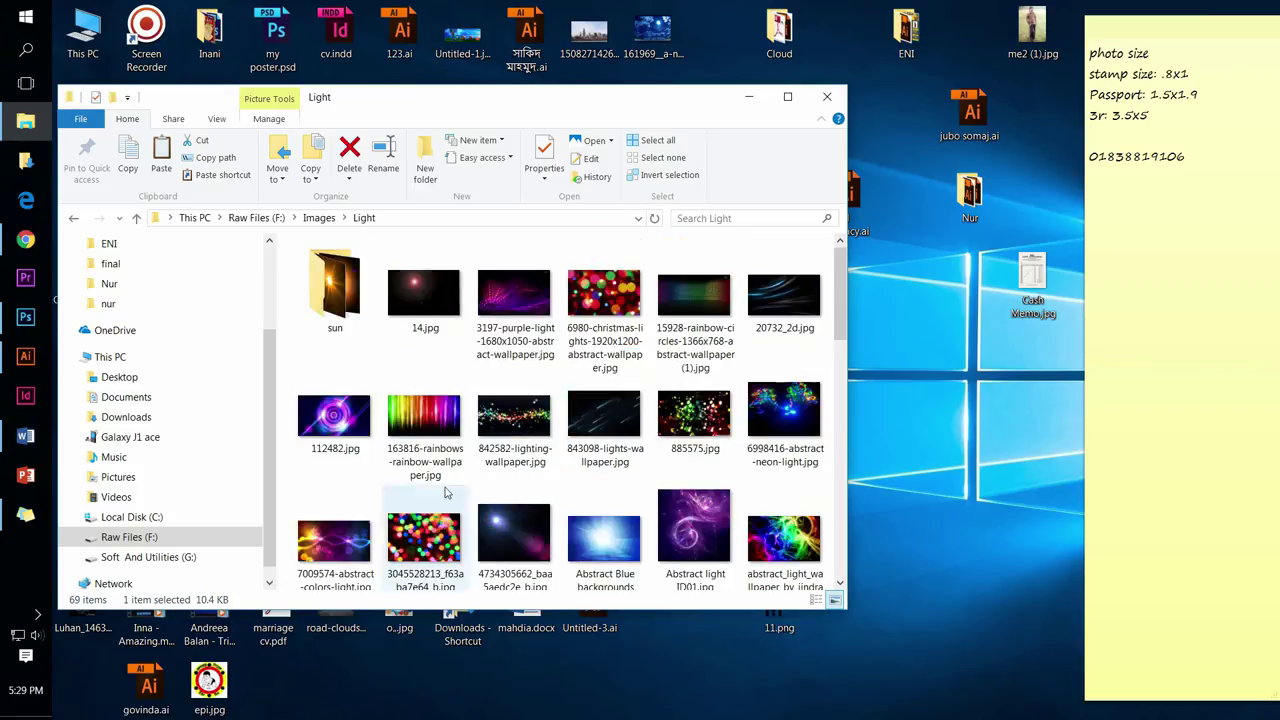
Switch to File Explorer and place Flare (16).png from the Lense flyer-2 folder into the composite
{"action": "double_click", "coordinate": [337, 271]}
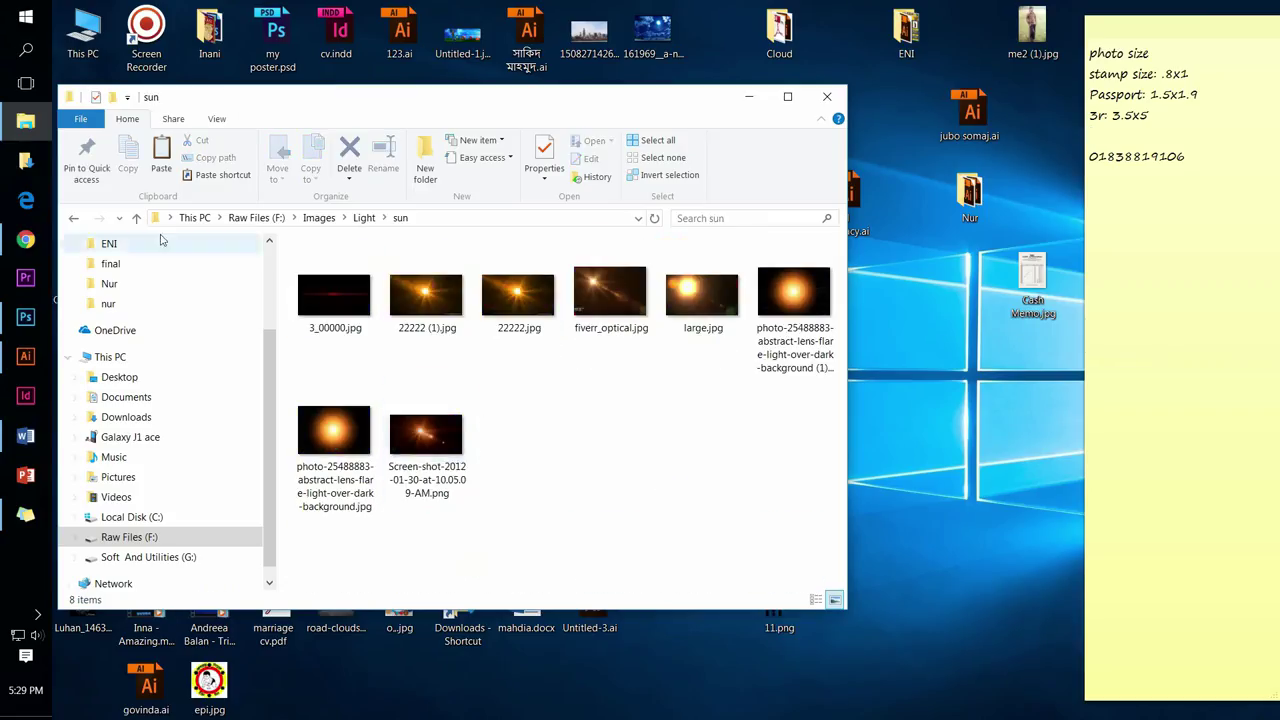
{"action": "left_click", "coordinate": [318, 217]}
{"action": "double_click", "coordinate": [449, 520]}
{"action": "scroll", "coordinate": [598, 353], "scroll_direction": "down", "scroll_amount": 1}
{"action": "left_click", "coordinate": [598, 353]}
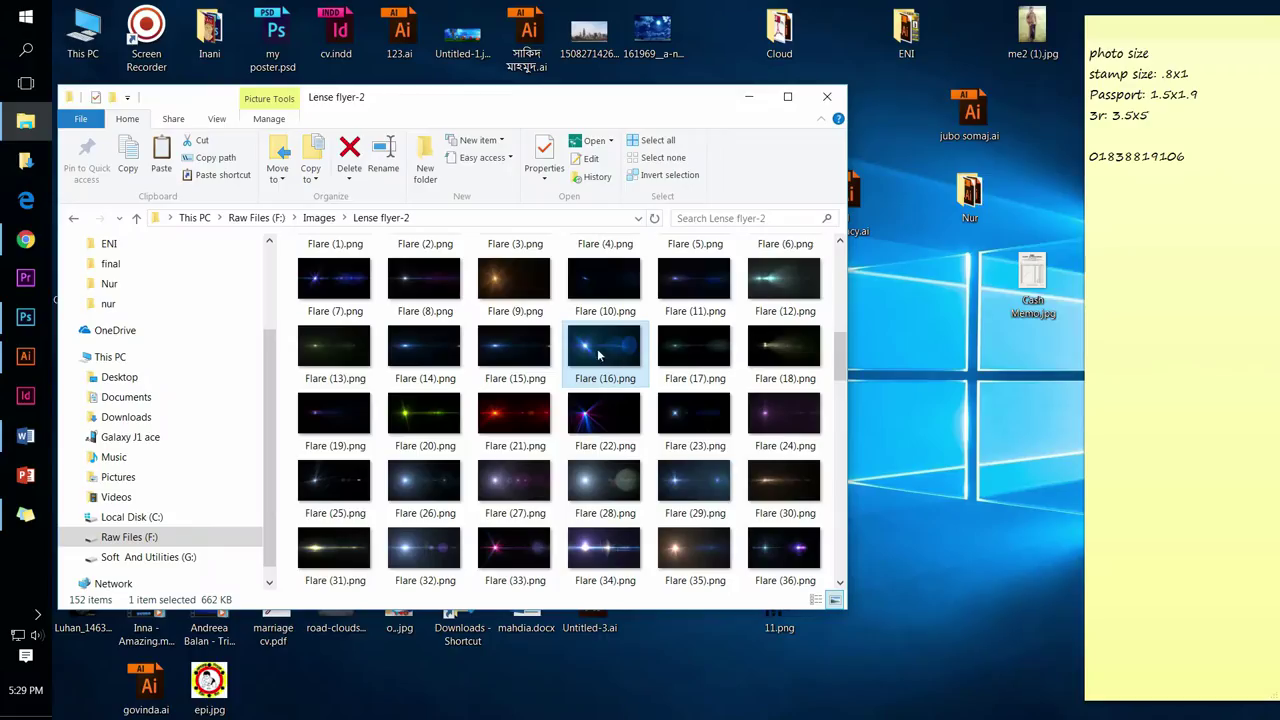
{"action": "mouse_move", "coordinate": [598, 353]}
{"action": "left_mouse_down"}
{"action": "mouse_move", "coordinate": [40, 330]}
{"action": "mouse_move", "coordinate": [560, 380]}
{"action": "left_mouse_up"}
{"action": "key", "text": "Return"}
Try blend modes such as Linear Burn, Exclusion and Color Dodge on the flare while aligning it with the car
{"action": "left_click", "coordinate": [1165, 386]}
{"action": "left_click", "coordinate": [1155, 478]}
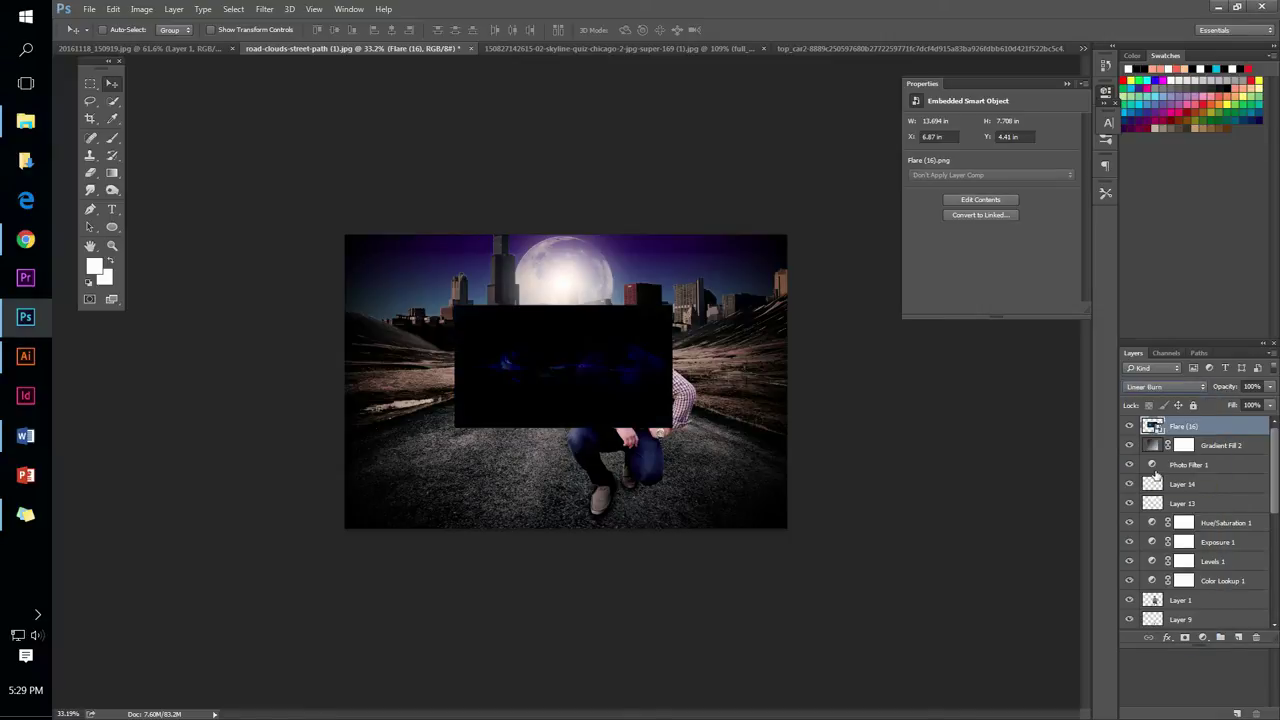
{"action": "key", "text": "shift+alt+s"}
{"action": "key", "text": "shift+plus"}
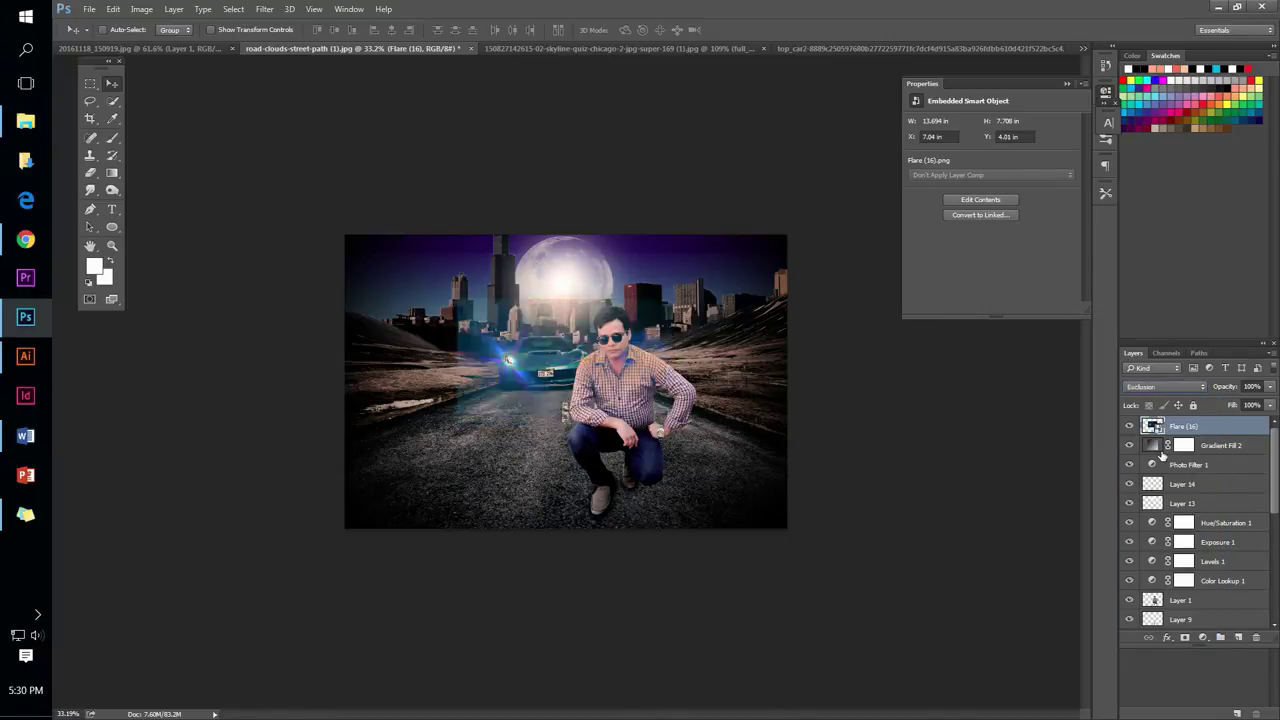
{"action": "key", "text": "shift+plus"}
{"action": "key", "text": "shift+alt+s"}
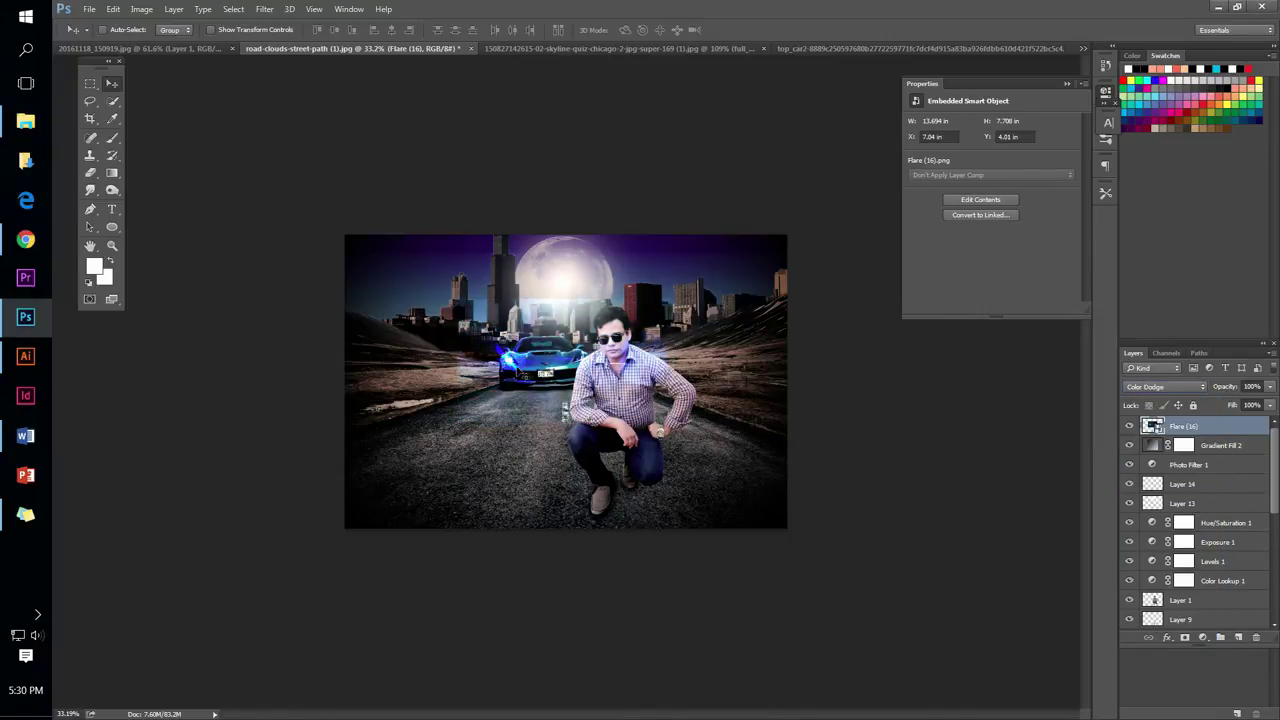
Shrink the flare to about 8.97 × 5.04 in over one headlight of the car and set its blend mode to Lighten
{"action": "key", "text": "ctrl+t"}
{"action": "key", "text": "Return"}
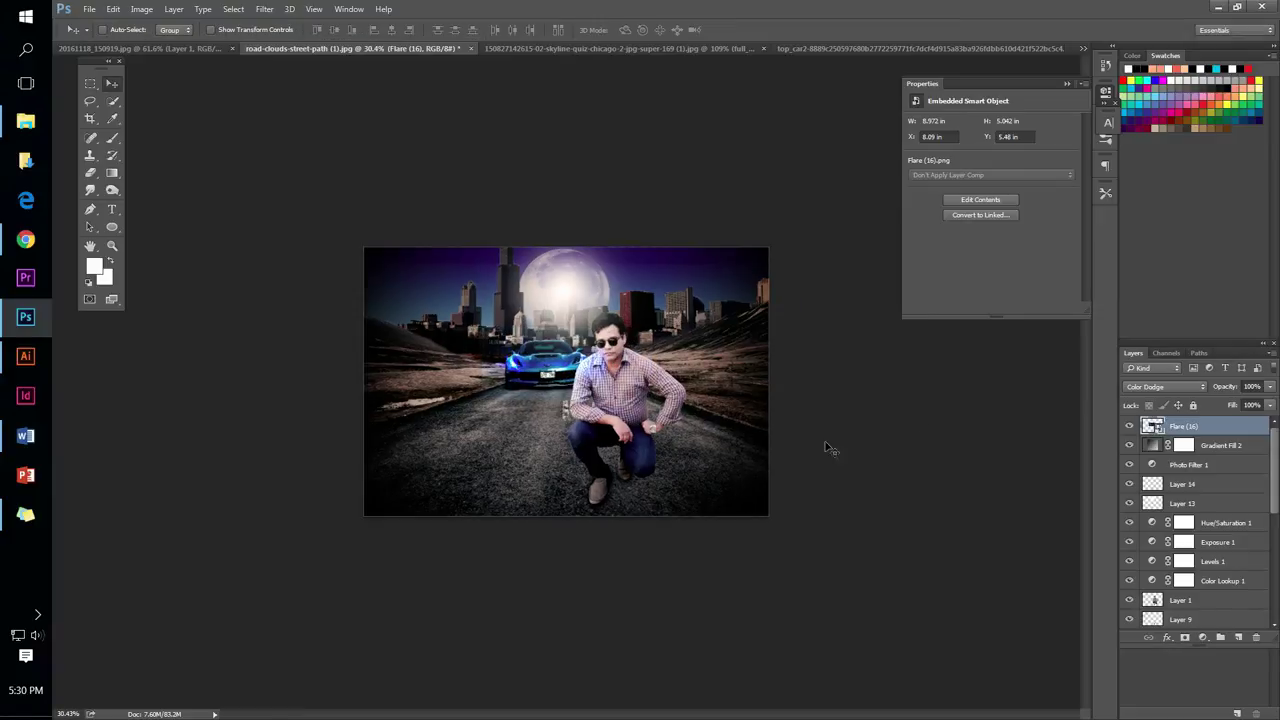
{"action": "key", "text": "shift+plus"}
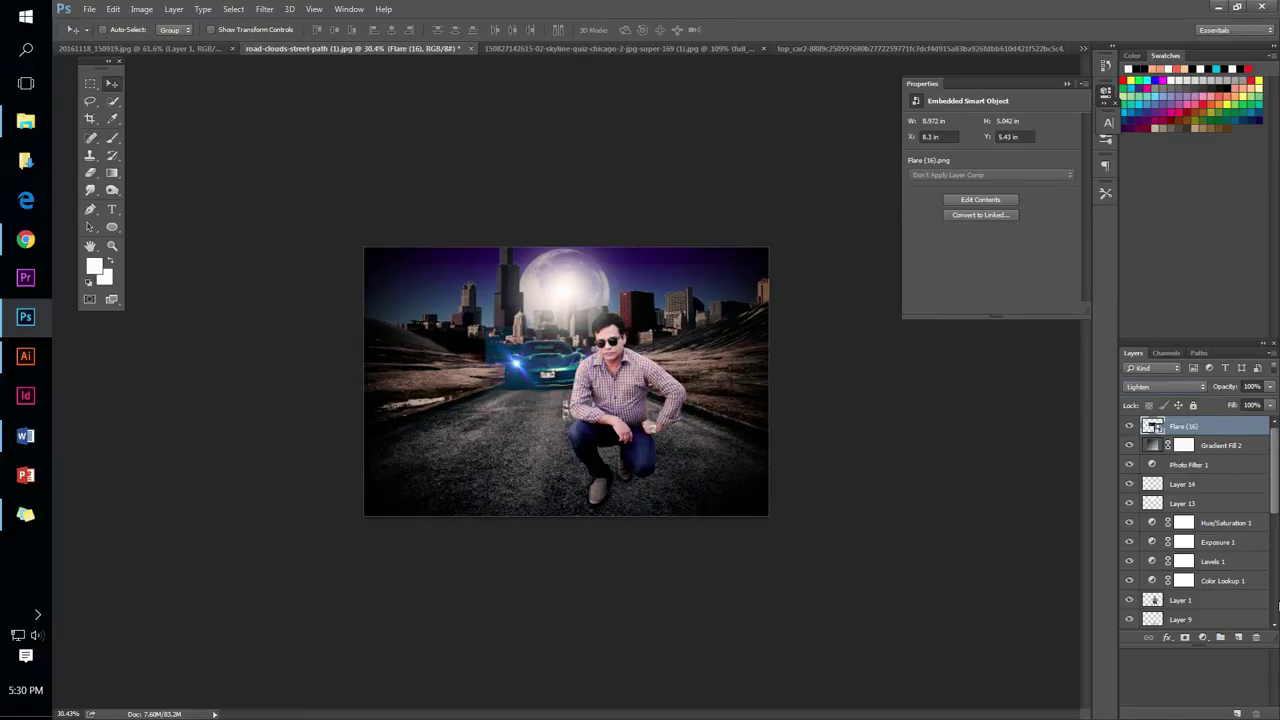
Mask away the flare's surrounding haze and duplicate the masked flare onto the car's other headlight
{"action": "left_click", "coordinate": [1185, 637]}
{"action": "key", "text": "v"}
{"action": "scroll", "coordinate": [512, 375], "scroll_direction": "up", "scroll_amount": 2}
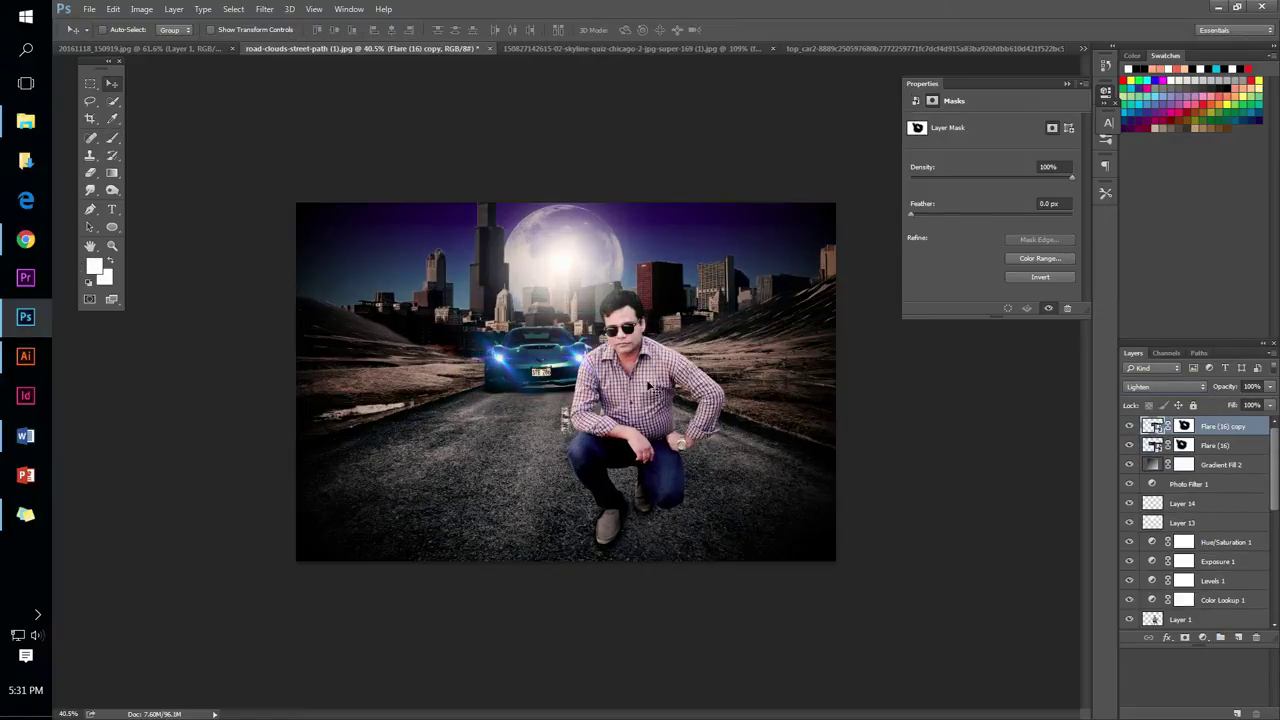
{"action": "scroll", "coordinate": [648, 385], "scroll_direction": "down", "scroll_amount": 5}
{"action": "scroll", "coordinate": [711, 346], "scroll_direction": "up", "scroll_amount": 4}
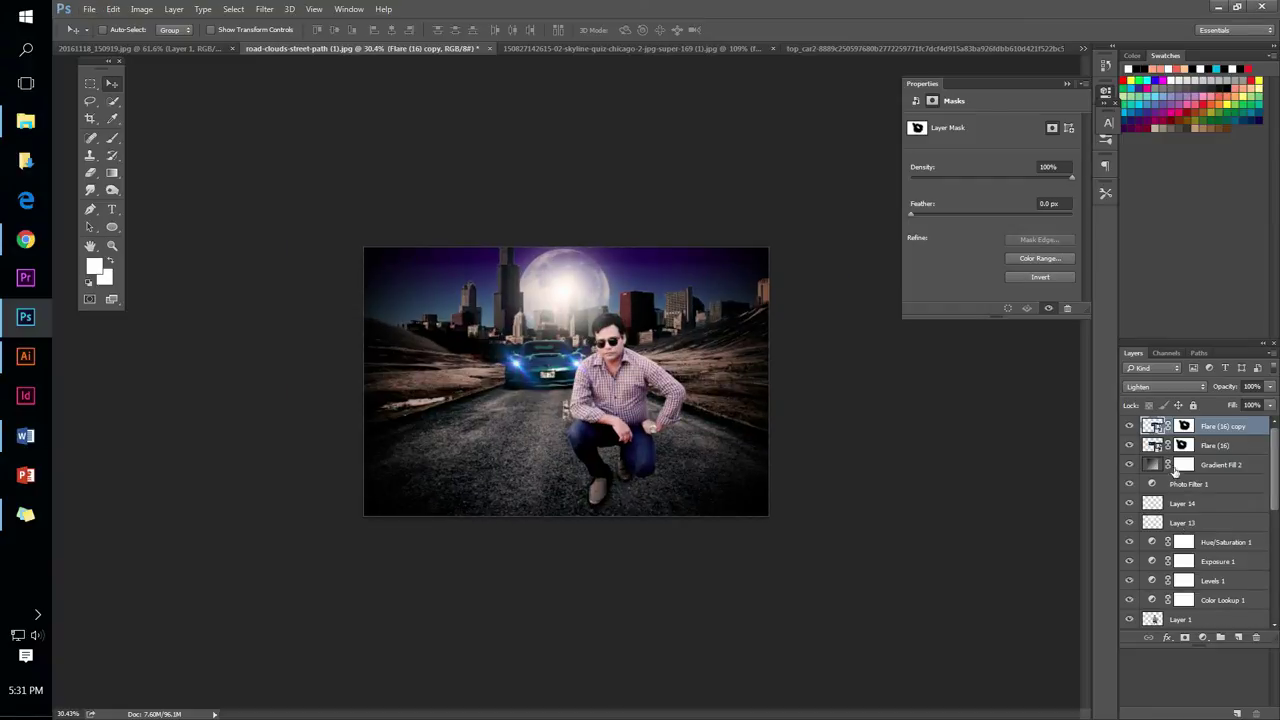
Move Gradient Fill 2 to the top of the layer stack and recolor its radial gradient to run from white to black
{"action": "left_click_drag", "start_coordinate": [1176, 470], "coordinate": [1176, 420]}
{"action": "double_click", "coordinate": [1153, 426]}
{"action": "left_click", "coordinate": [1056, 244]}
{"action": "left_click", "coordinate": [990, 300]}
{"action": "left_click", "coordinate": [1030, 258]}
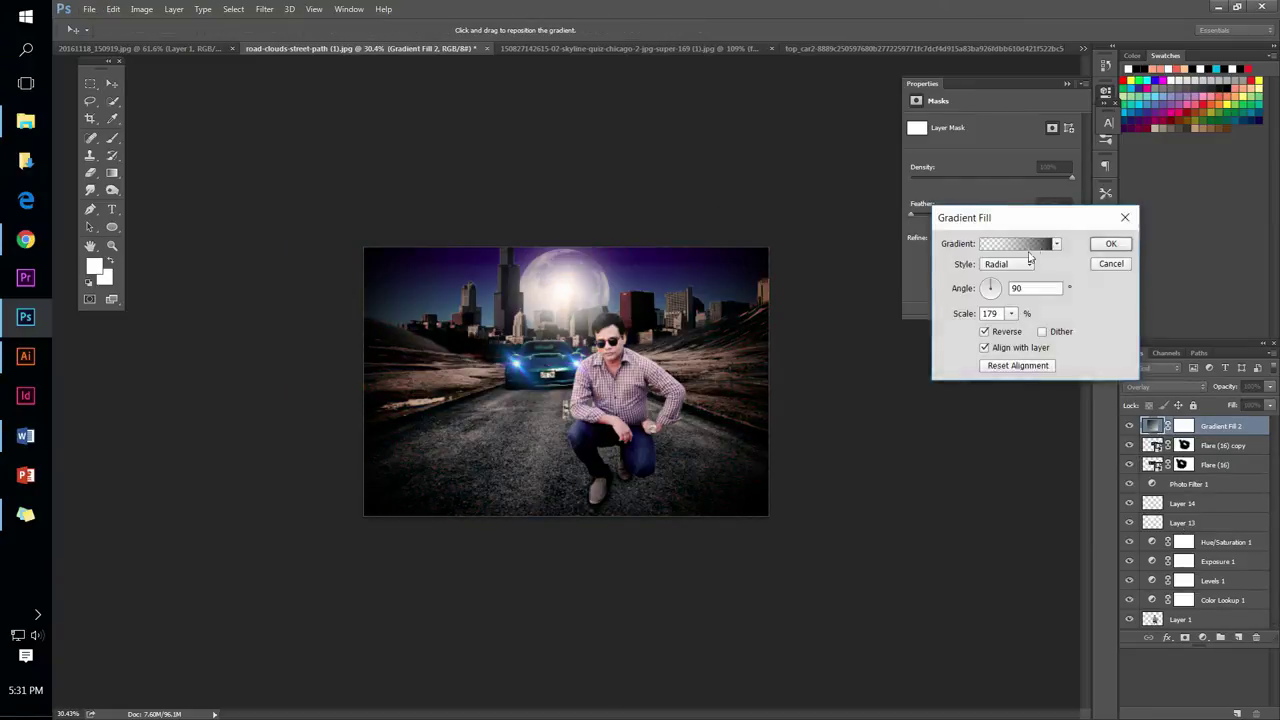
{"action": "left_click", "coordinate": [1015, 244]}
{"action": "left_click", "coordinate": [940, 442]}
{"action": "left_click", "coordinate": [1005, 499]}
{"action": "mouse_move", "coordinate": [260, 205]}
{"action": "left_mouse_down"}
{"action": "mouse_move", "coordinate": [257, 290]}
{"action": "mouse_move", "coordinate": [8, 385]}
{"action": "left_mouse_up"}
{"action": "left_click", "coordinate": [383, 140]}
{"action": "left_click", "coordinate": [1184, 251]}
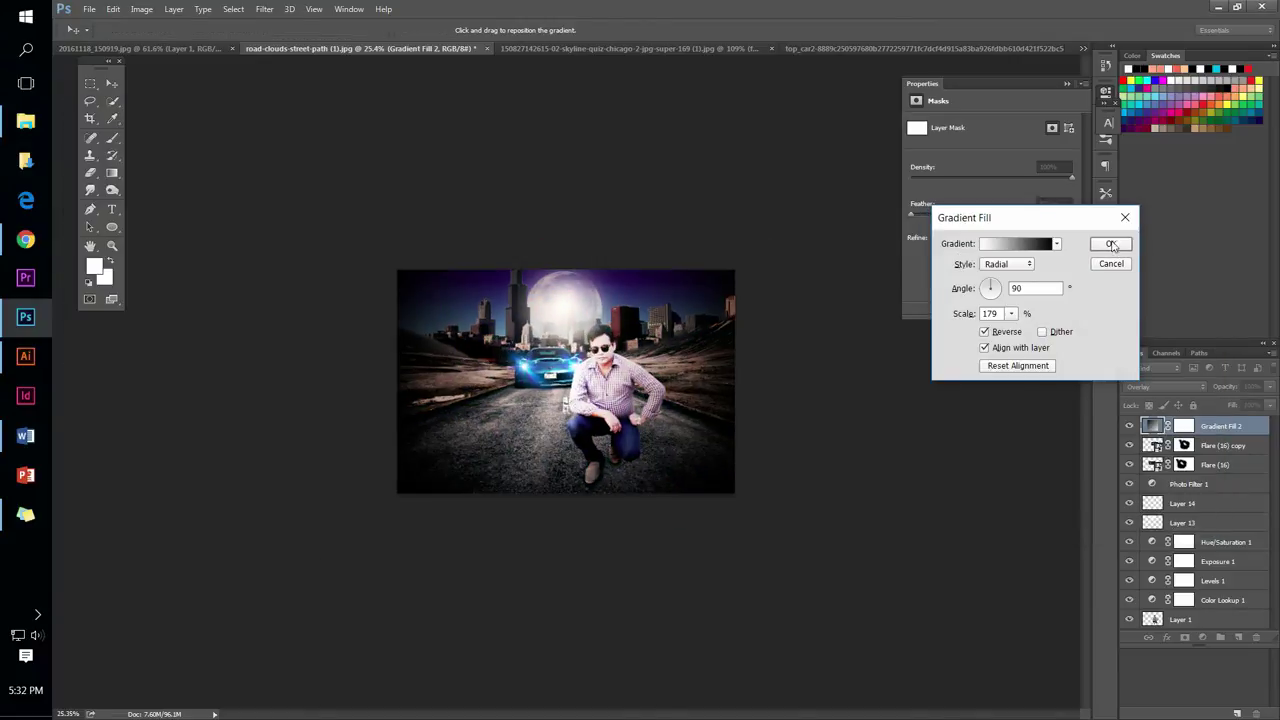
{"action": "left_click", "coordinate": [1114, 246]}
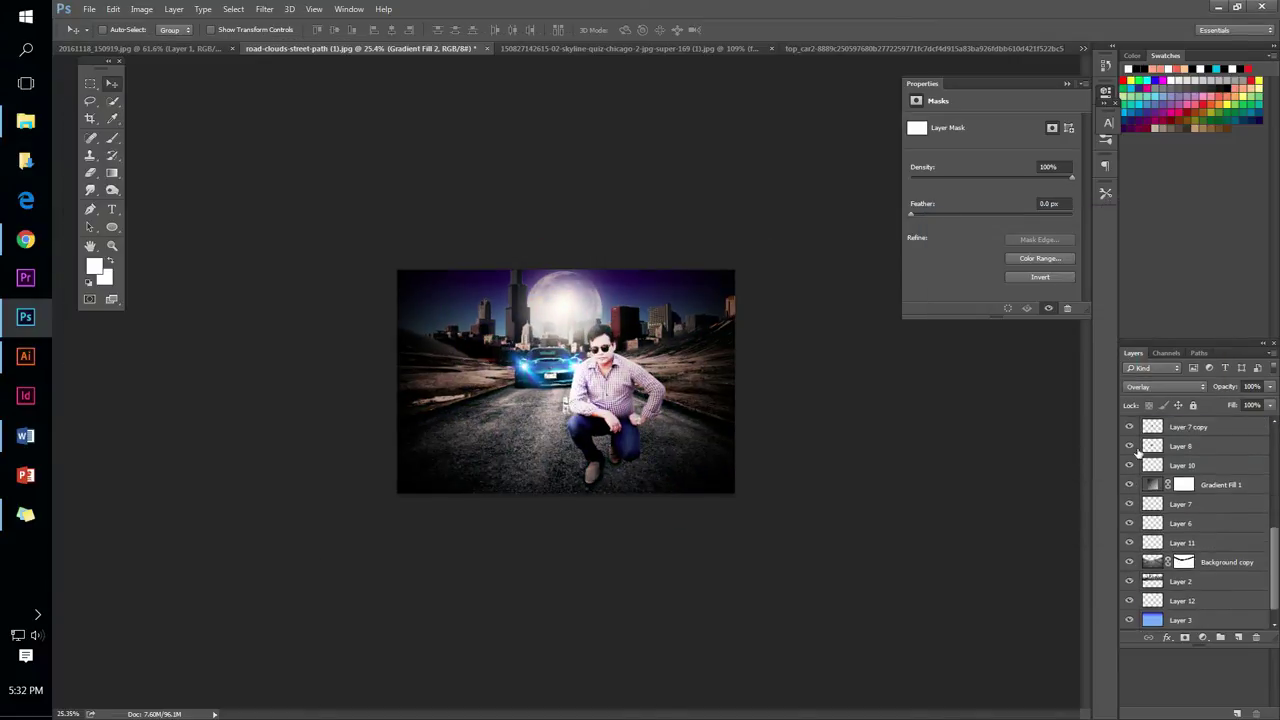
Bring Layer 13 to the top of the layer stack and adjust its glow over the moon with Free Transform
{"action": "left_click", "coordinate": [1133, 487]}
{"action": "key", "text": "ctrl+shift+bracketright"}
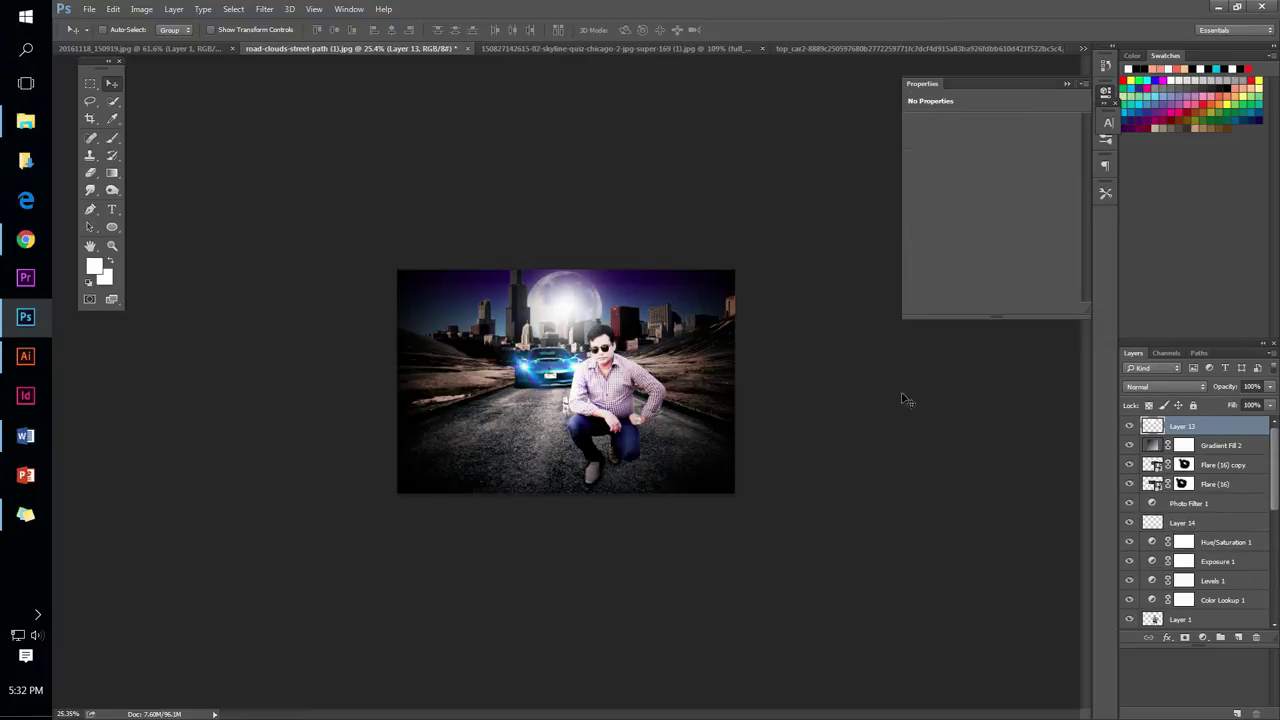
{"action": "key", "text": "ctrl+t"}
{"action": "key", "text": "Return"}
Add a Vibrance adjustment layer on top with saturation +33
{"action": "scroll", "coordinate": [1180, 500], "scroll_direction": "down", "scroll_amount": 5}
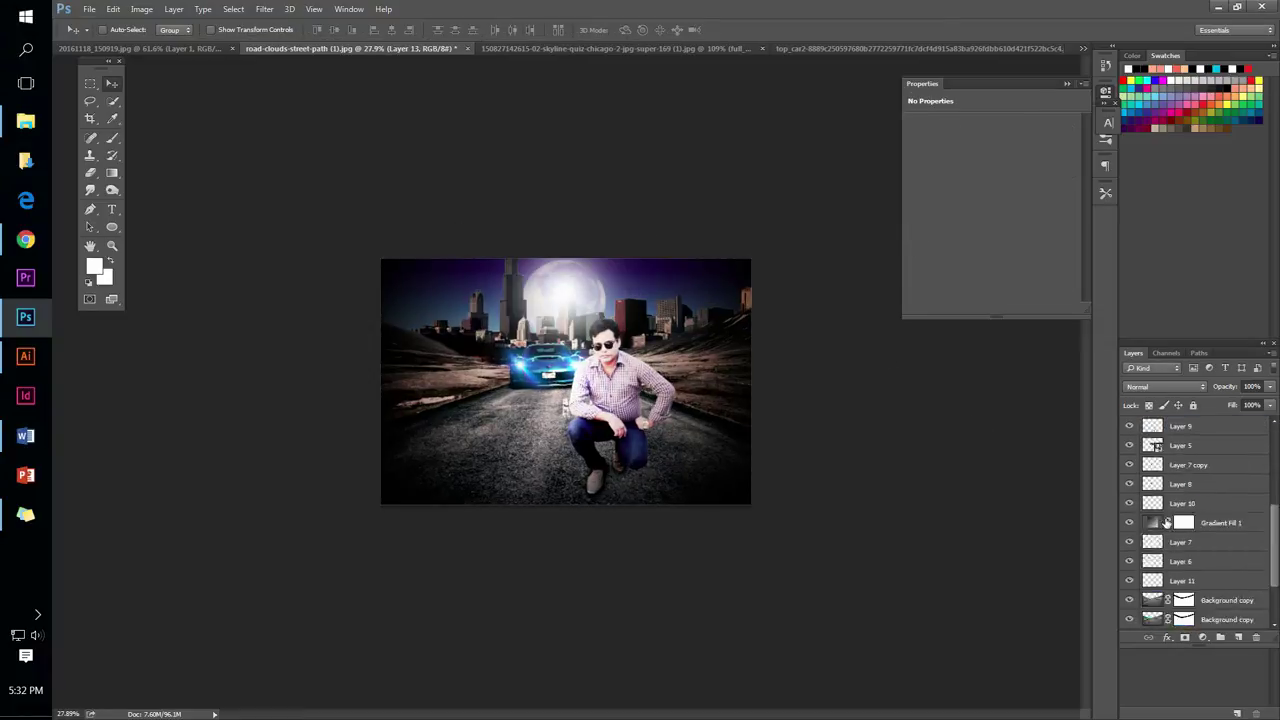
{"action": "scroll", "coordinate": [1180, 485], "scroll_direction": "up", "scroll_amount": 5}
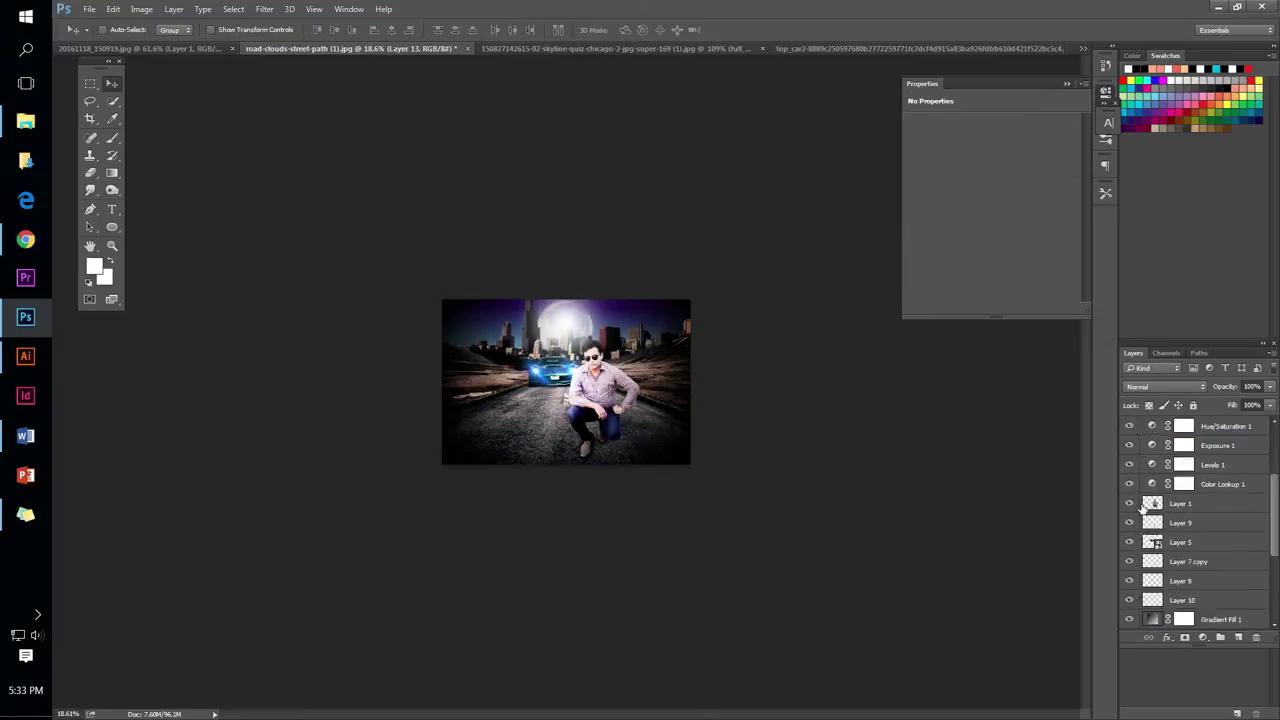
{"action": "left_click", "coordinate": [1203, 637]}
{"action": "left_click", "coordinate": [1110, 446]}
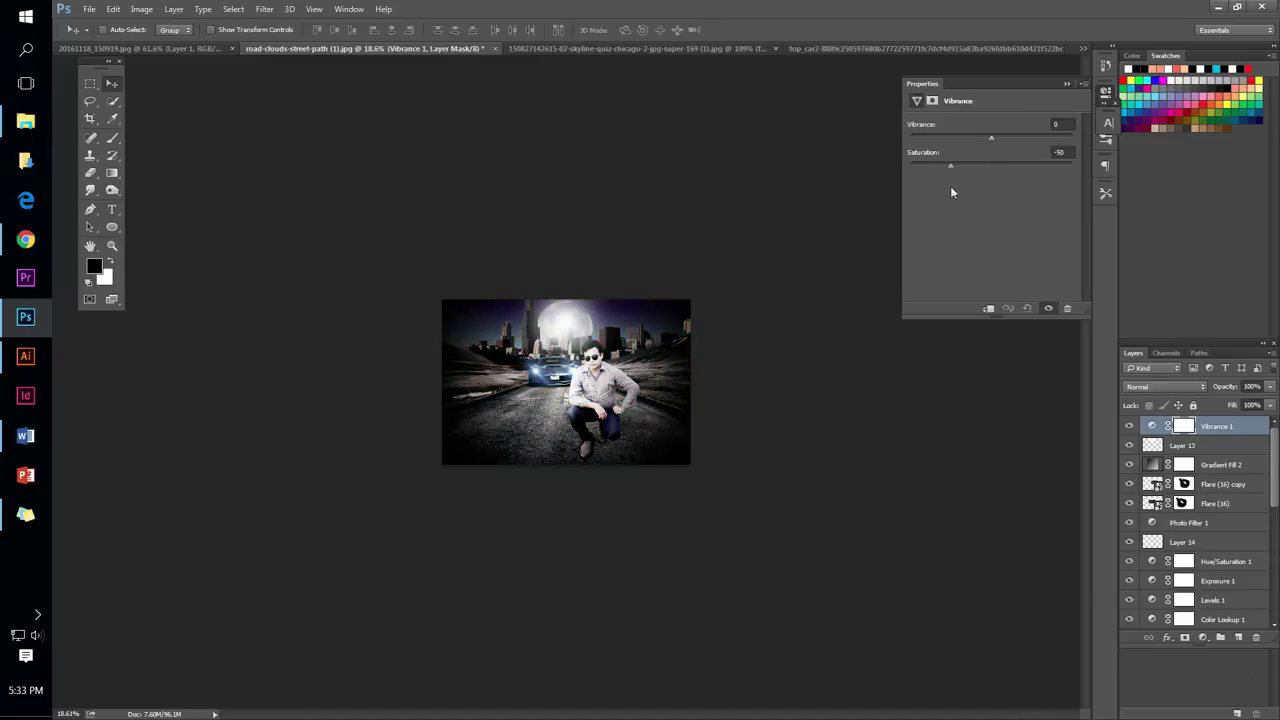
Try an Exposure adjustment layer above the Vibrance layer and delete it
{"action": "left_click", "coordinate": [1203, 637]}
{"action": "left_click", "coordinate": [1110, 421]}
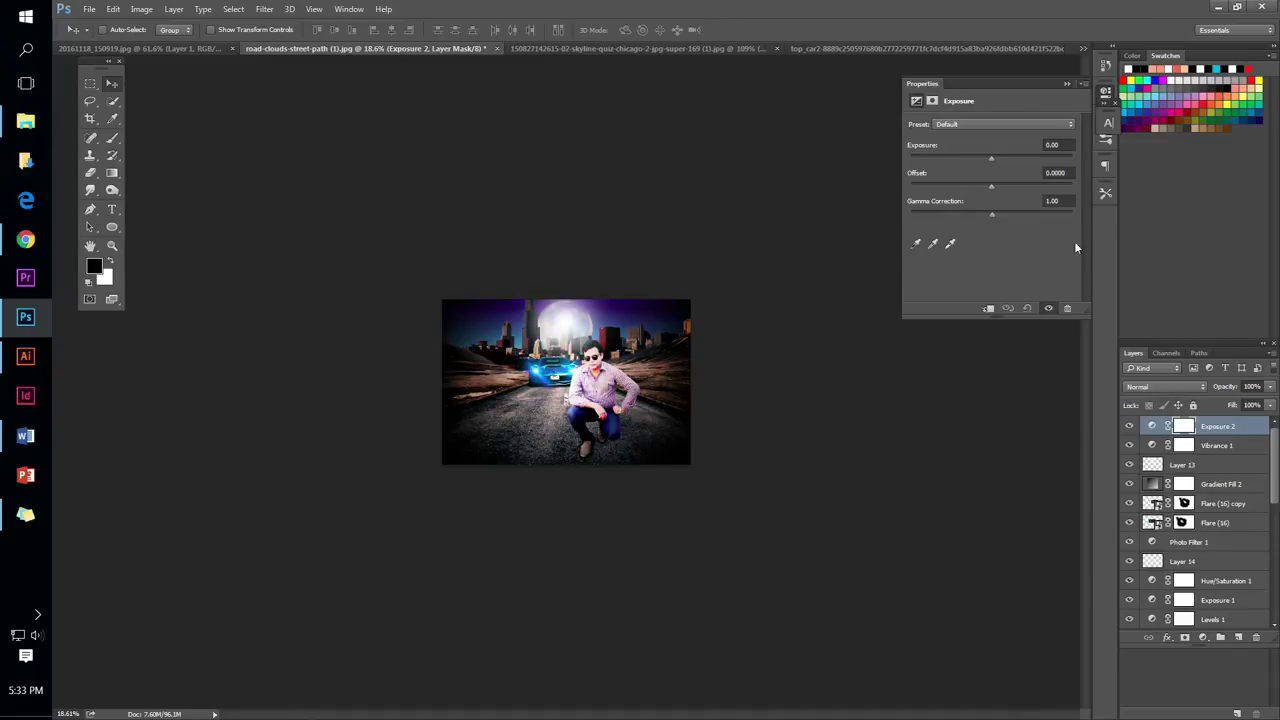
{"action": "left_click_drag", "start_coordinate": [991, 213], "coordinate": [991, 196]}
{"action": "key", "text": "Delete"}
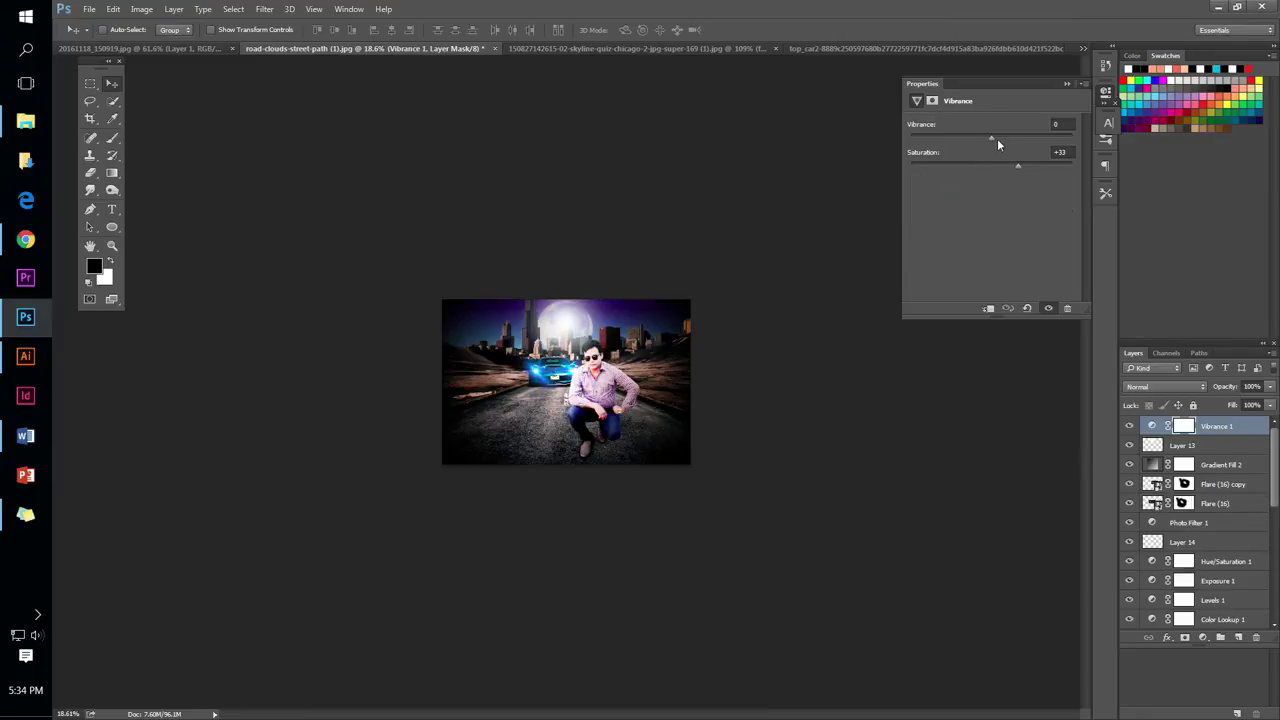
Add a Levels adjustment layer on top with input levels 7, 1.00 and 254 and output levels 0 and 252
{"action": "left_click", "coordinate": [1203, 637]}
{"action": "left_click", "coordinate": [1175, 395]}
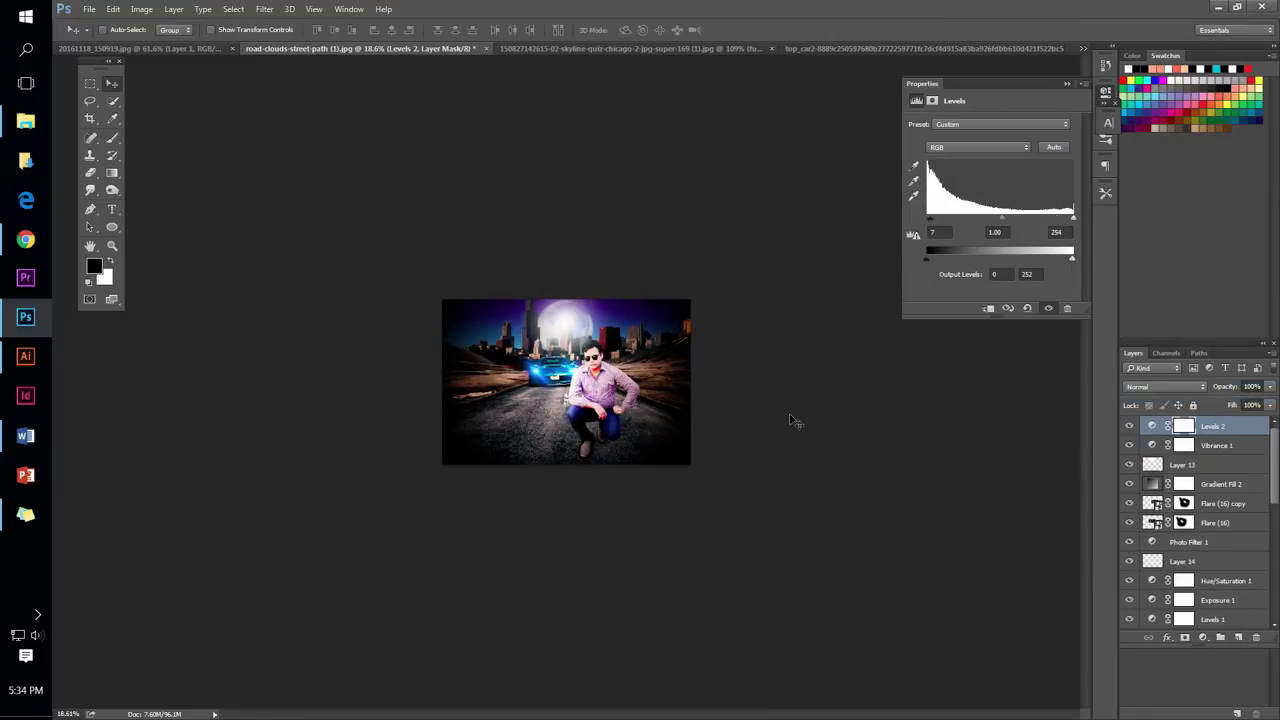
{"action": "scroll", "coordinate": [603, 400], "scroll_direction": "down", "scroll_amount": 5}
{"action": "scroll", "coordinate": [615, 430], "scroll_direction": "up", "scroll_amount": 6}
Save the finished composite as a JPEG in the Car folder on the desktop
{"action": "key", "text": "ctrl+shift+s"}
{"action": "left_click", "coordinate": [500, 417]}
{"action": "left_click", "coordinate": [300, 520]}
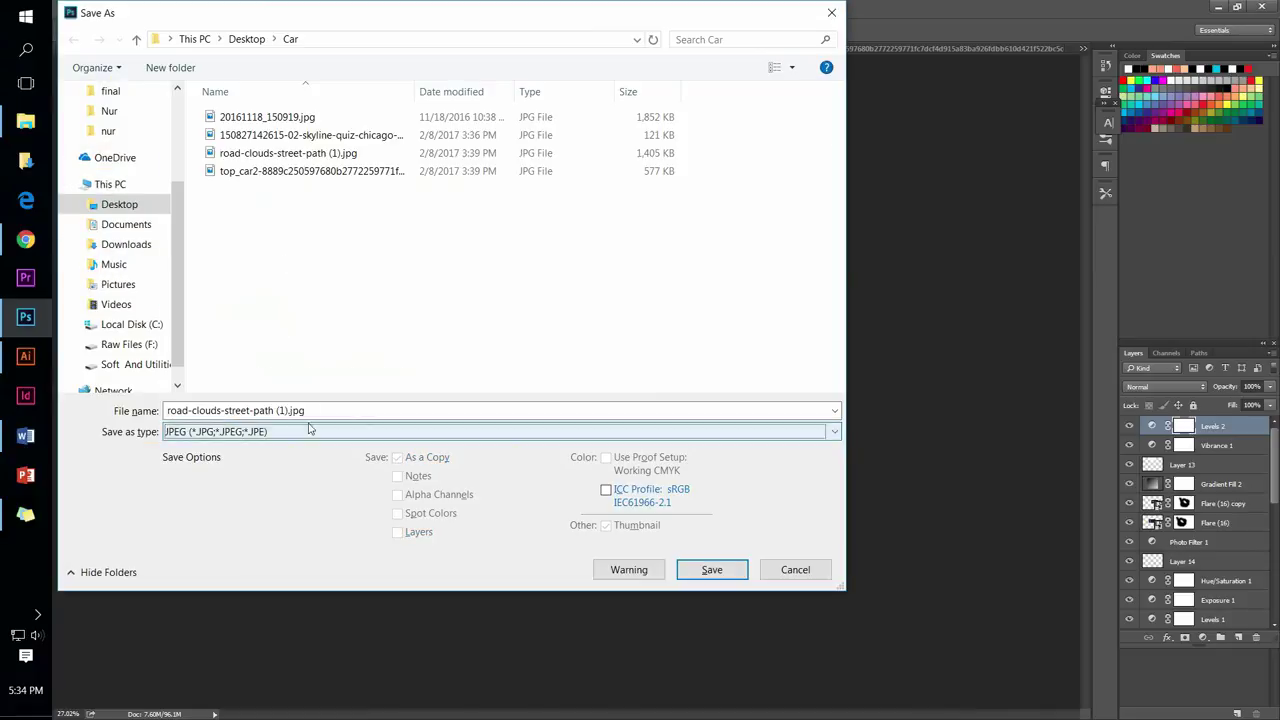
{"action": "left_click", "coordinate": [703, 569]}
{"action": "key", "text": "Return"}
{"action": "key", "text": "super"}
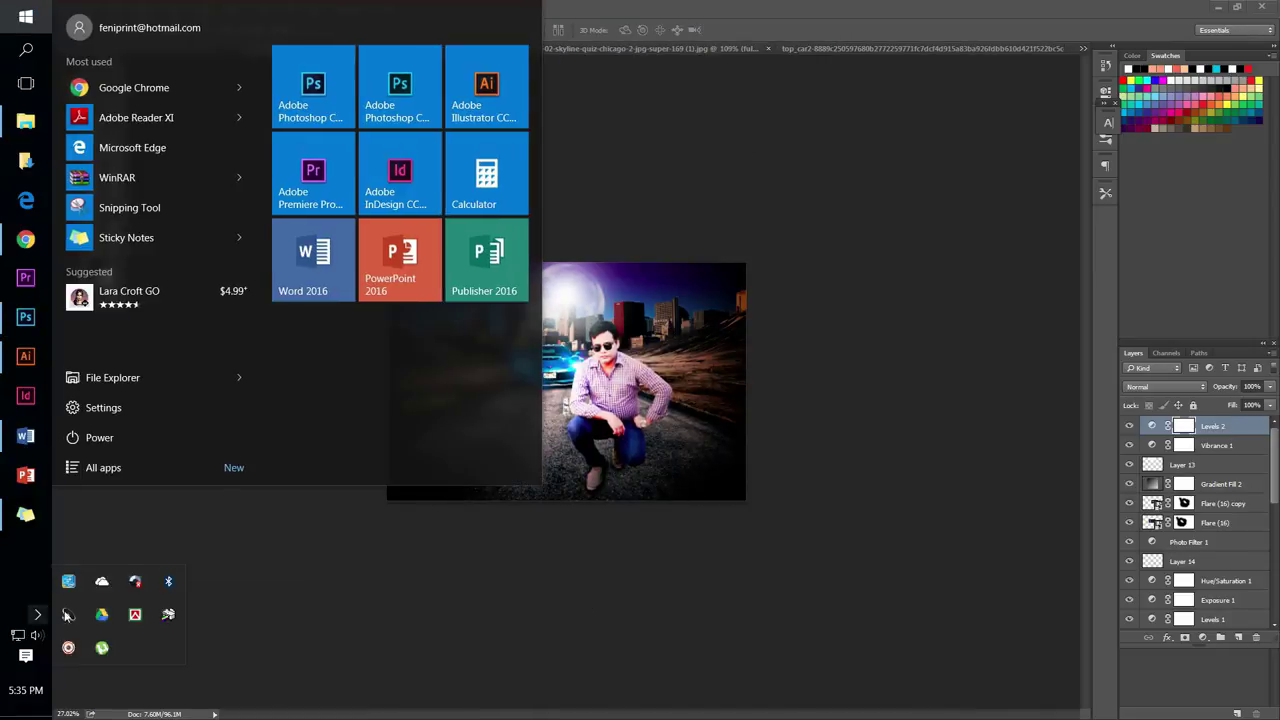